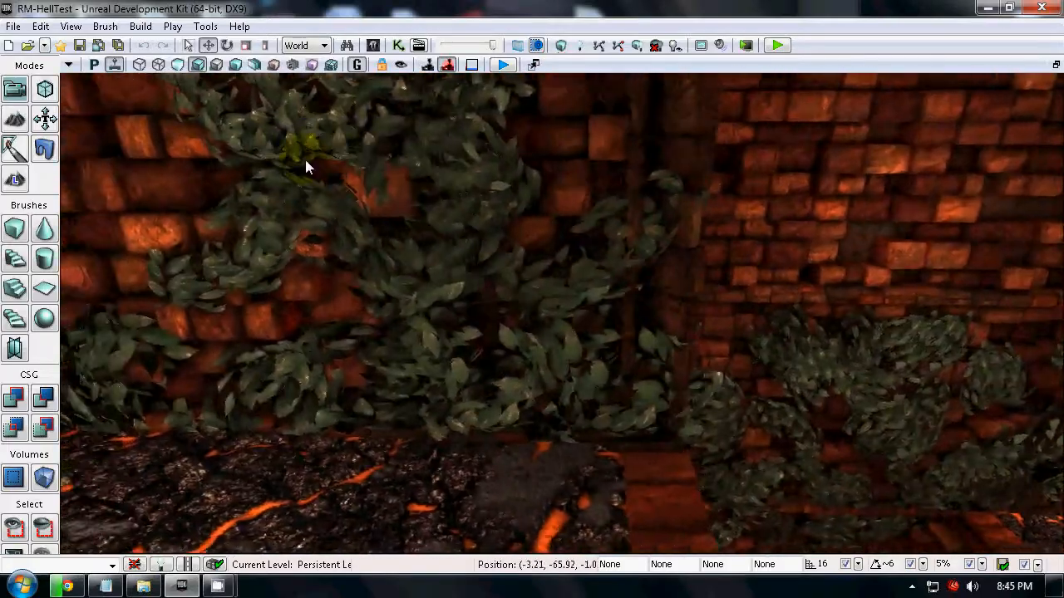
# Examine the level's vine-covered brick walls and lava floor, and view the available volume types.
pyautogui.moveTo(211, 134); pyautogui.dragTo(433, 74)
pyautogui.moveTo(433, 74); pyautogui.dragTo(276, 81, button='right')
pyautogui.moveTo(277, 84); pyautogui.dragTo(361, 127)
pyautogui.moveTo(554, 399); pyautogui.dragTo(532, 532)
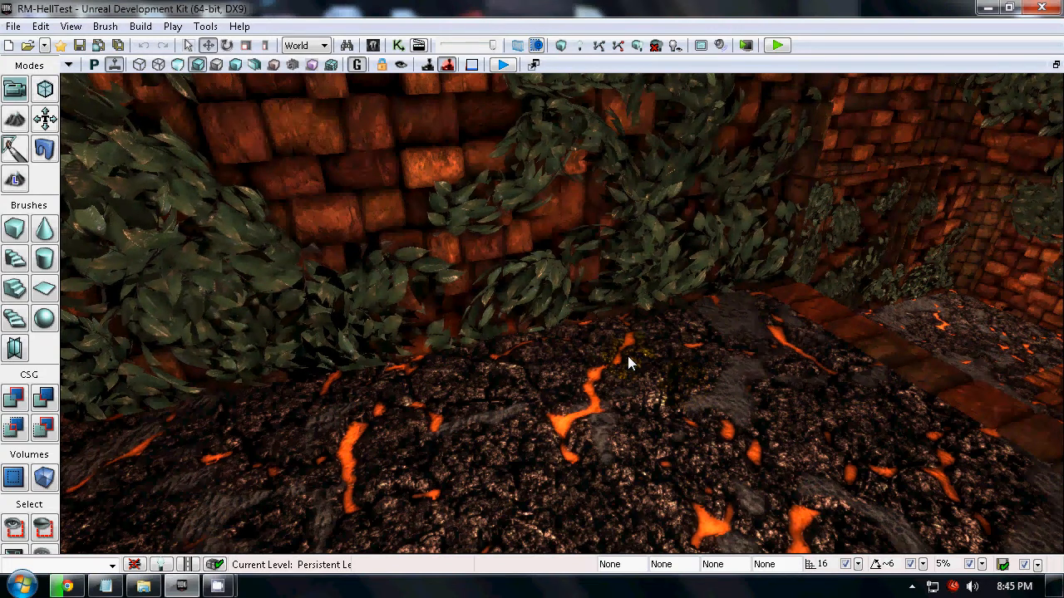
pyautogui.moveTo(629, 361); pyautogui.dragTo(855, 245)
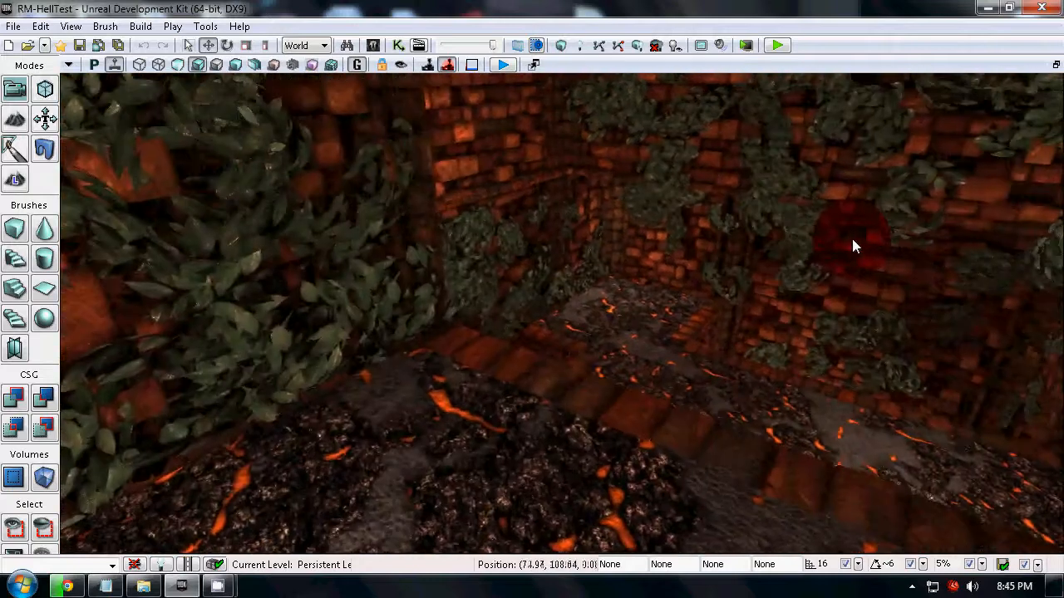
pyautogui.rightClick(44, 477)
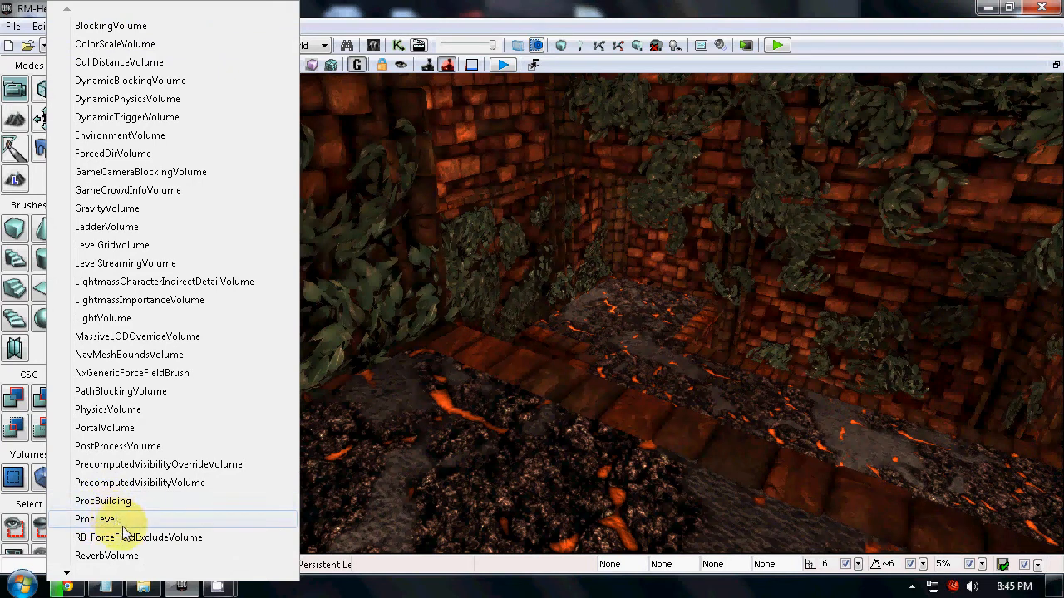
pyautogui.click(499, 6)
# Inspect the rest of the brick and lava corridors and locate ProcLevel among the volume types.
pyautogui.moveTo(656, 314); pyautogui.dragTo(944, 290, button='right')
pyautogui.moveTo(944, 289); pyautogui.dragTo(609, 109)
pyautogui.moveTo(609, 109); pyautogui.dragTo(340, 152, button='right')
pyautogui.moveTo(340, 152); pyautogui.dragTo(226, 167)
pyautogui.moveTo(226, 160); pyautogui.dragTo(639, 312, button='right')
pyautogui.moveTo(408, 319)
pyautogui.mouseDown(button='right')
pyautogui.moveTo(677, 308)
pyautogui.moveTo(374, 279)
pyautogui.moveTo(390, 314)
pyautogui.mouseUp(button='right')
pyautogui.moveTo(286, 396); pyautogui.dragTo(900, 403, button='right')
pyautogui.moveTo(901, 403); pyautogui.dragTo(337, 561)
pyautogui.moveTo(332, 557); pyautogui.dragTo(376, 384, button='right')
pyautogui.moveTo(375, 390); pyautogui.dragTo(587, 143)
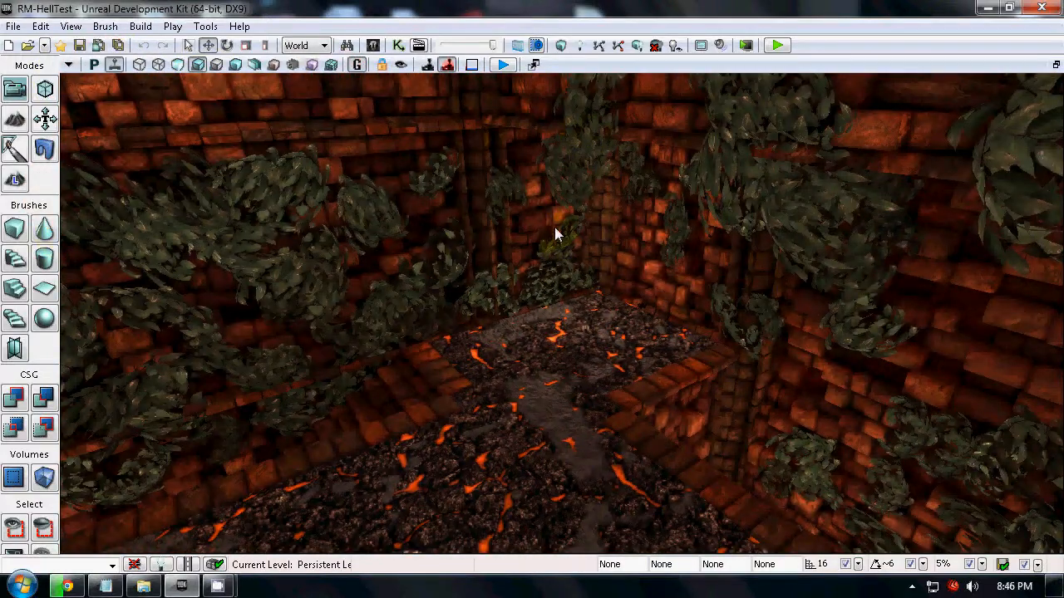
pyautogui.click(38, 483)
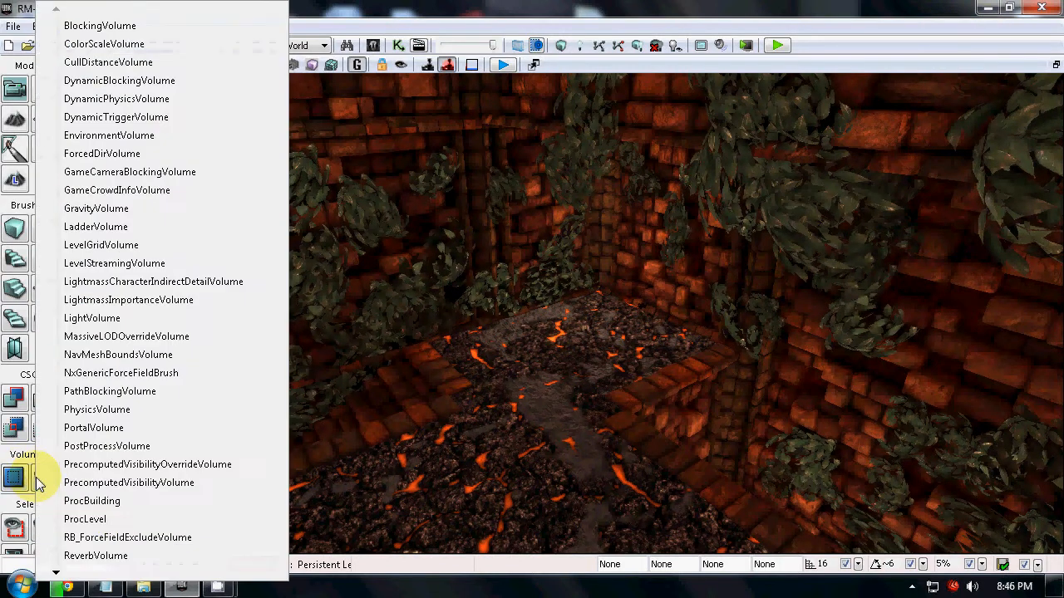
pyautogui.click(102, 524)
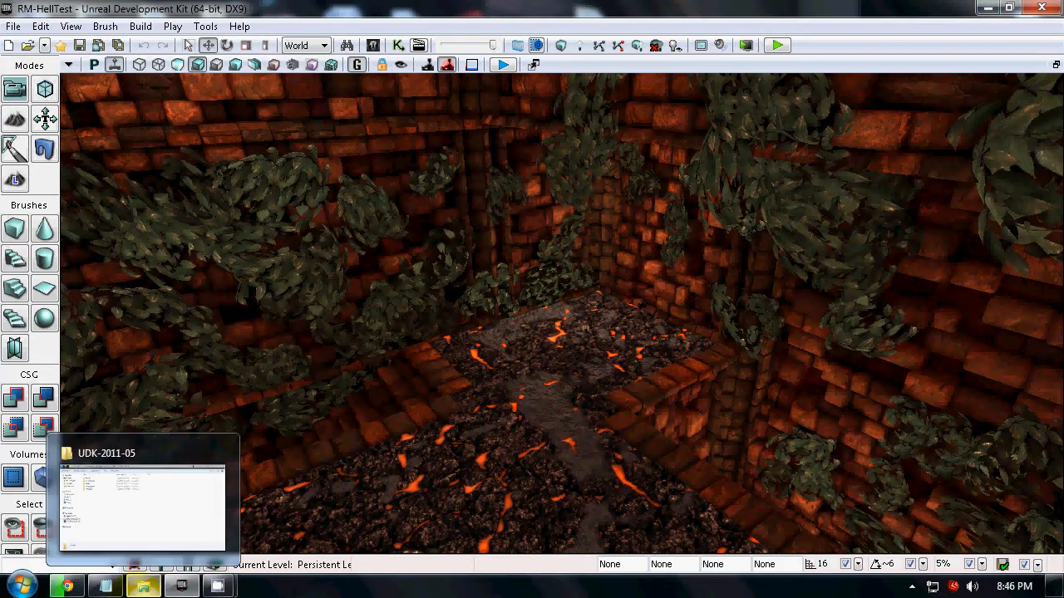
# Switch to Windows Explorer and open the UDK-2011-05\Development\Src\Engine\Classes folder.
pyautogui.click(143, 587)
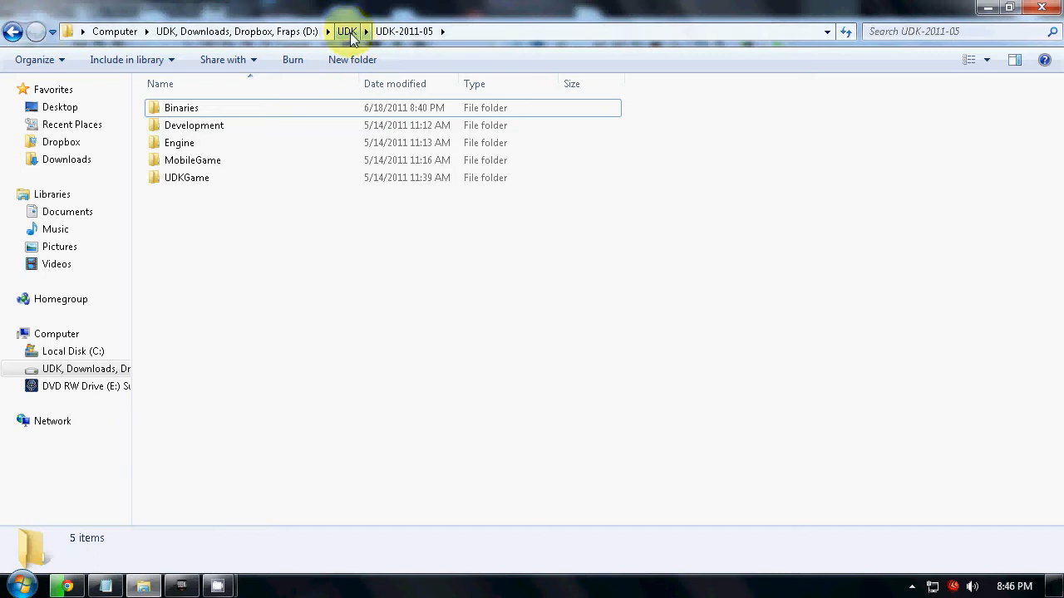
pyautogui.click(348, 31)
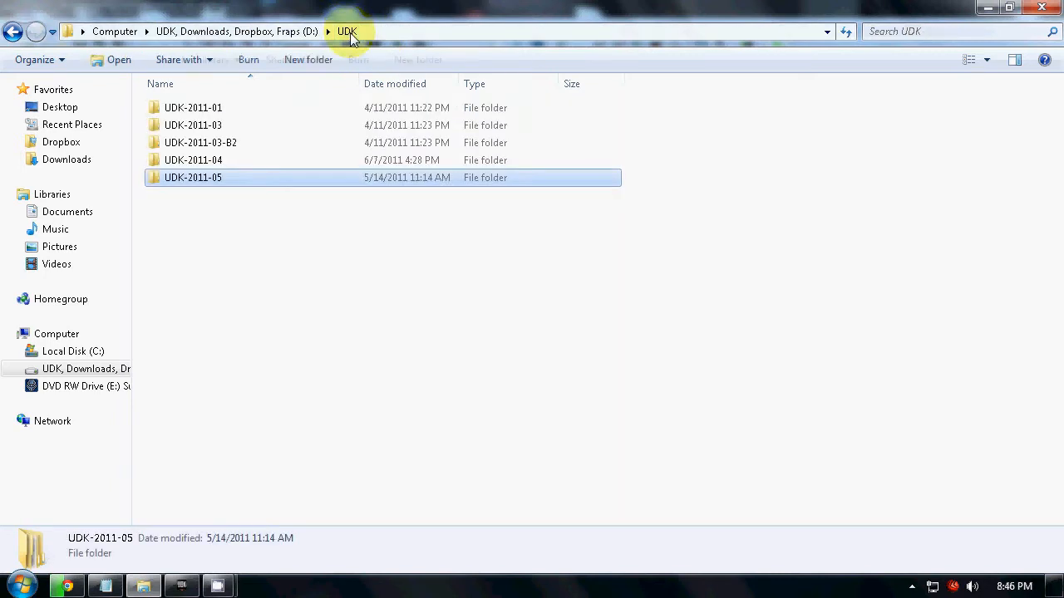
pyautogui.doubleClick(210, 179)
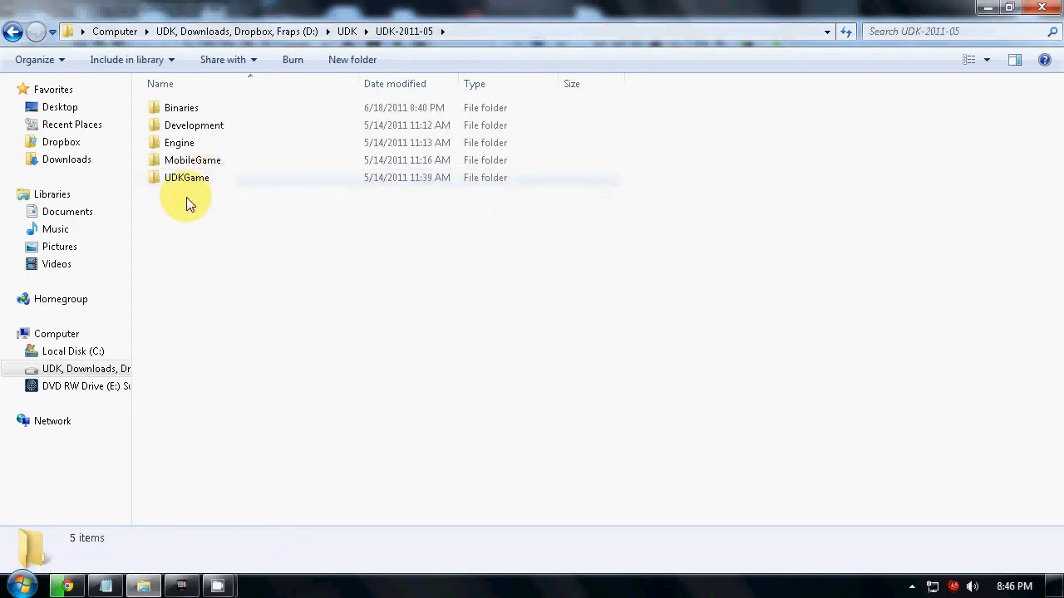
pyautogui.doubleClick(194, 131)
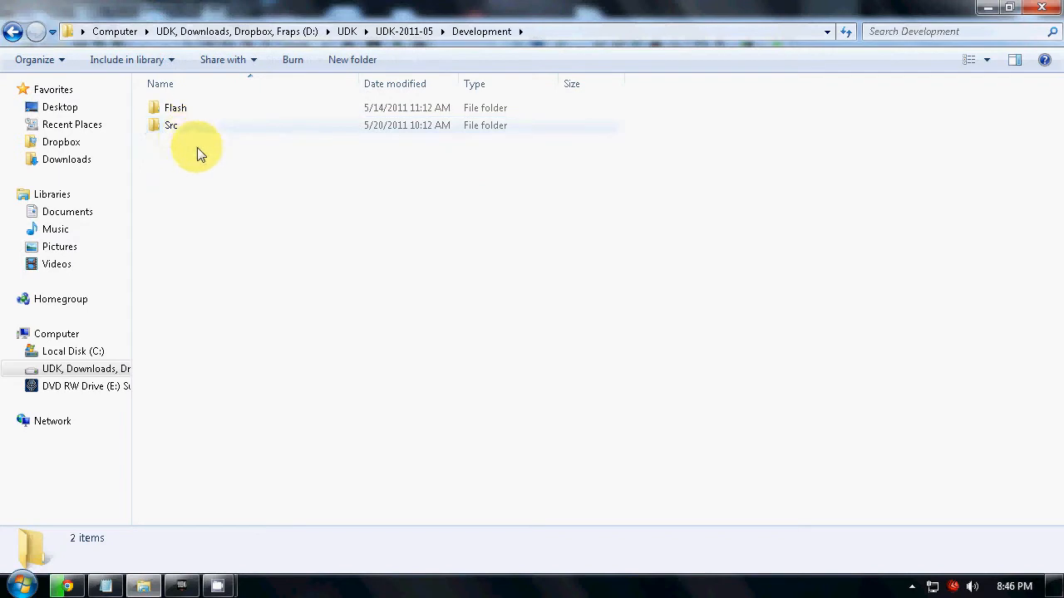
pyautogui.doubleClick(175, 129)
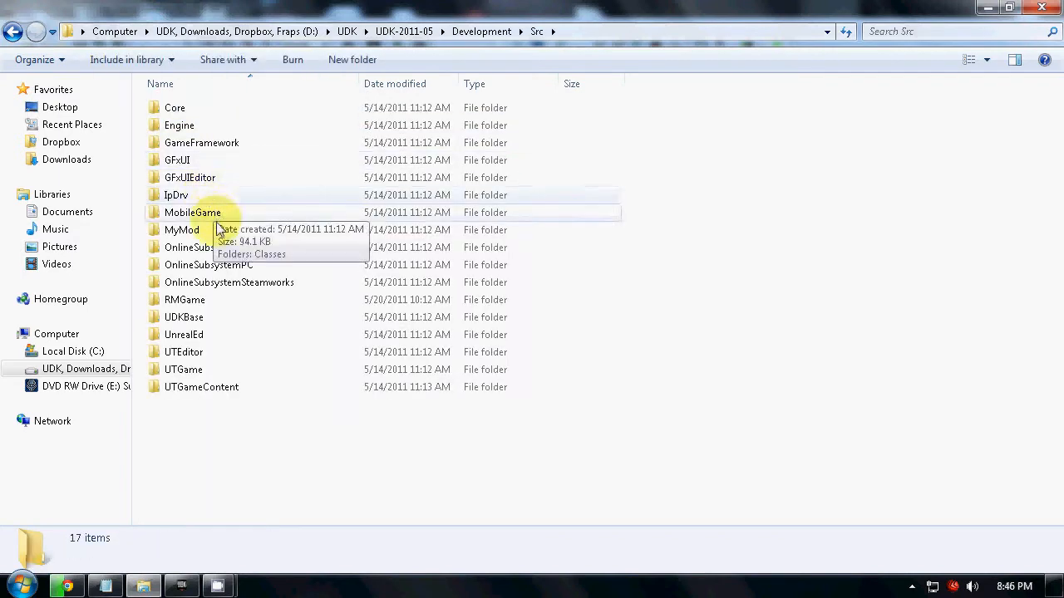
pyautogui.click(193, 126)
pyautogui.doubleClick(195, 125)
pyautogui.doubleClick(194, 110)
# Find ProcLevel.uc in the Classes folder and open it in Notepad++.
pyautogui.click(189, 212)
pyautogui.write('particle')
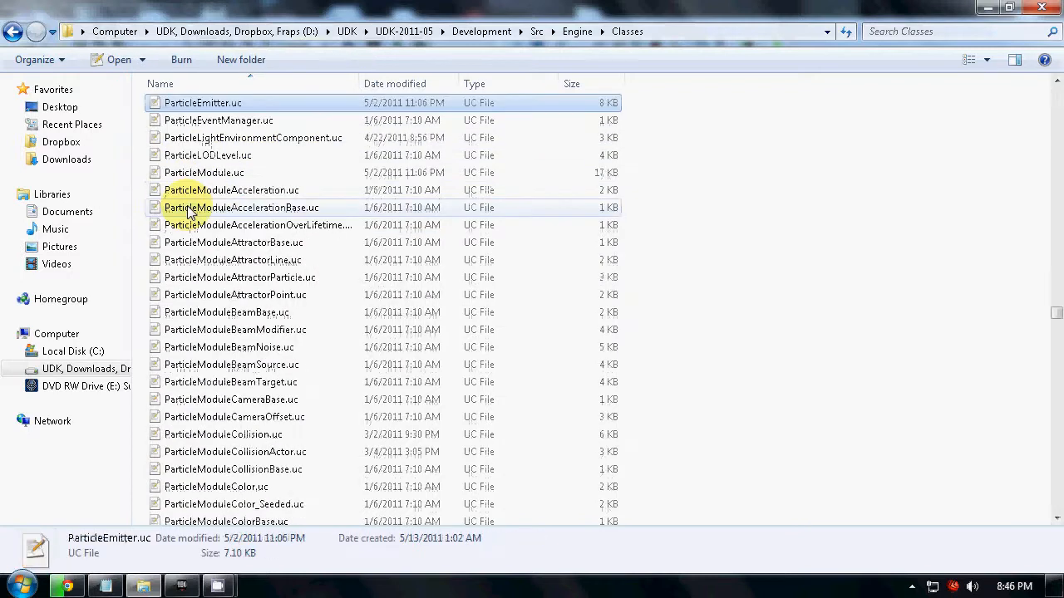
pyautogui.press('Down')
pyautogui.press('Down')
pyautogui.press('Down')
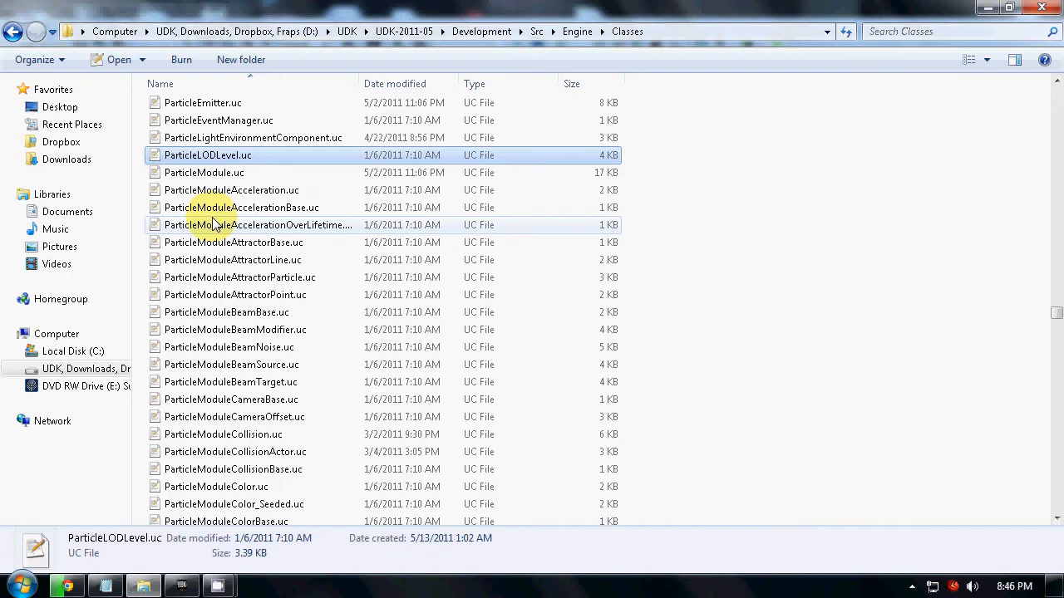
pyautogui.write('proc')
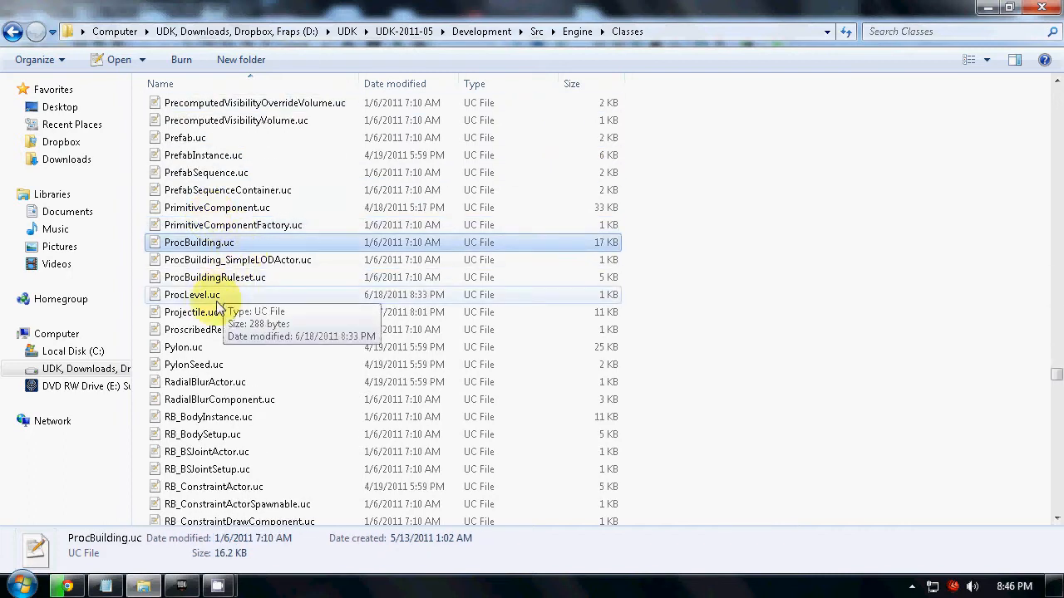
pyautogui.click(217, 301)
pyautogui.doubleClick(216, 299)
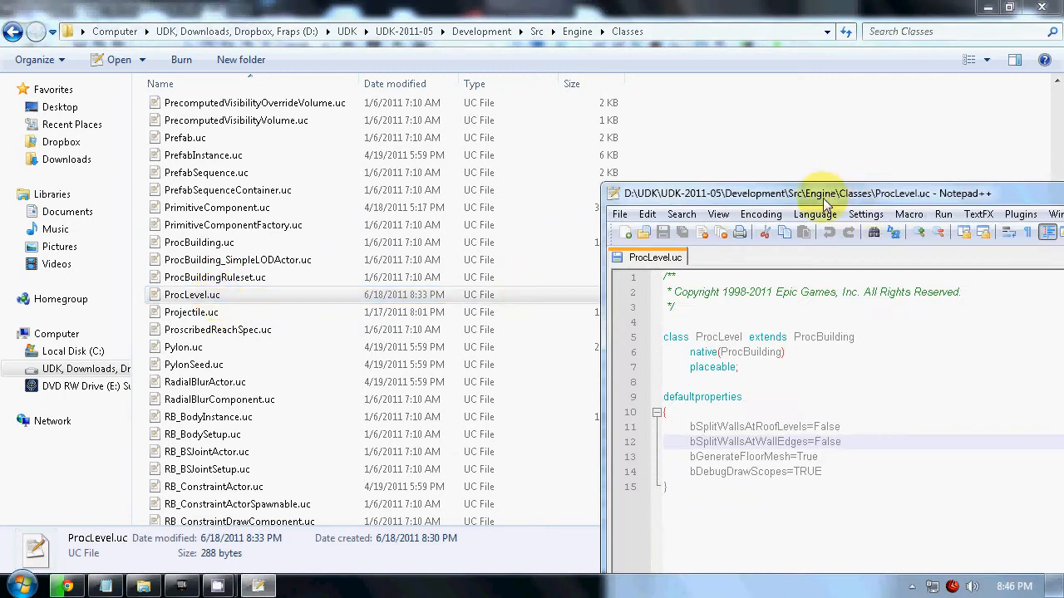
# Compare the ProcLevel class name in the script with its file name, viewing the editor and folder side by side.
pyautogui.moveTo(807, 190); pyautogui.dragTo(598, 7)
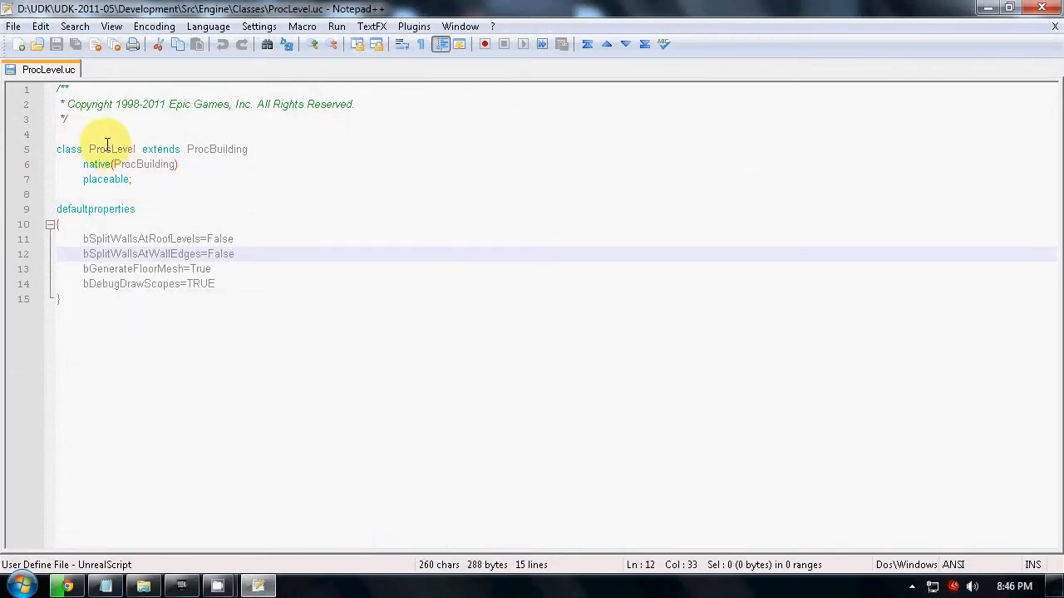
pyautogui.moveTo(129, 10); pyautogui.dragTo(1062, 332)
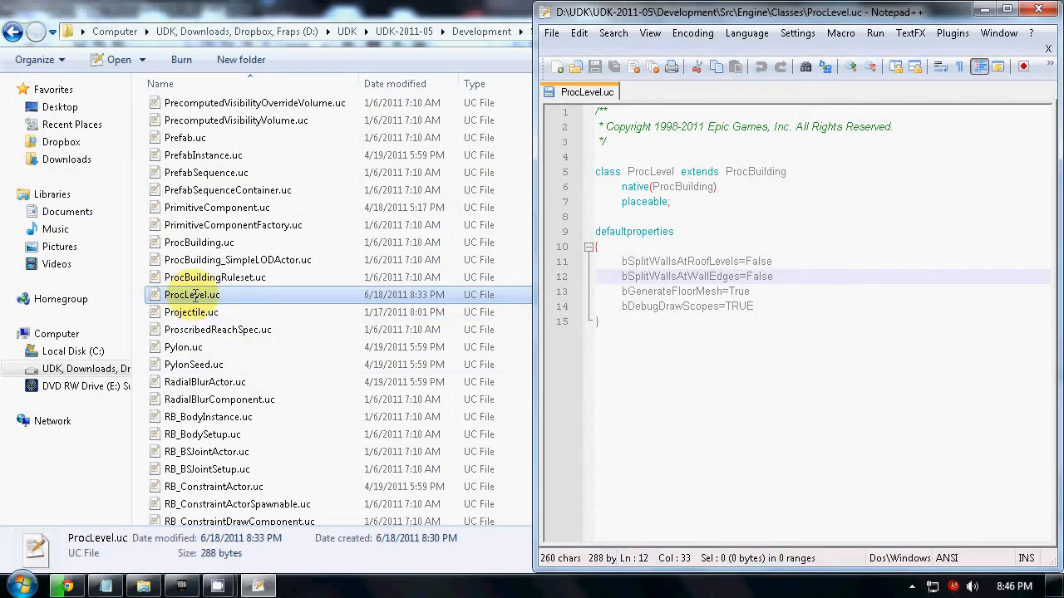
pyautogui.doubleClick(652, 172)
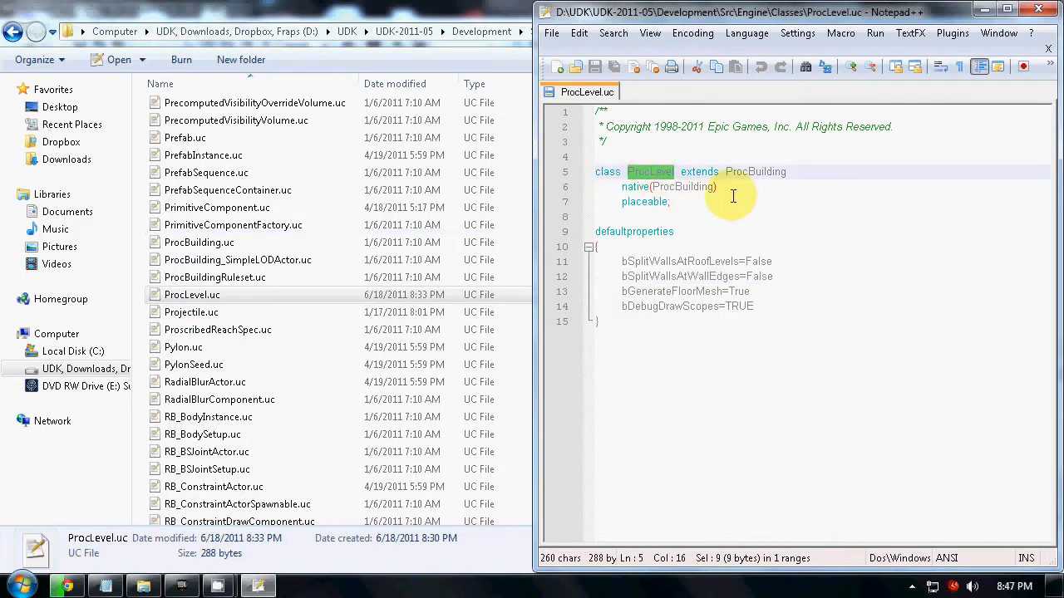
pyautogui.click(1008, 9)
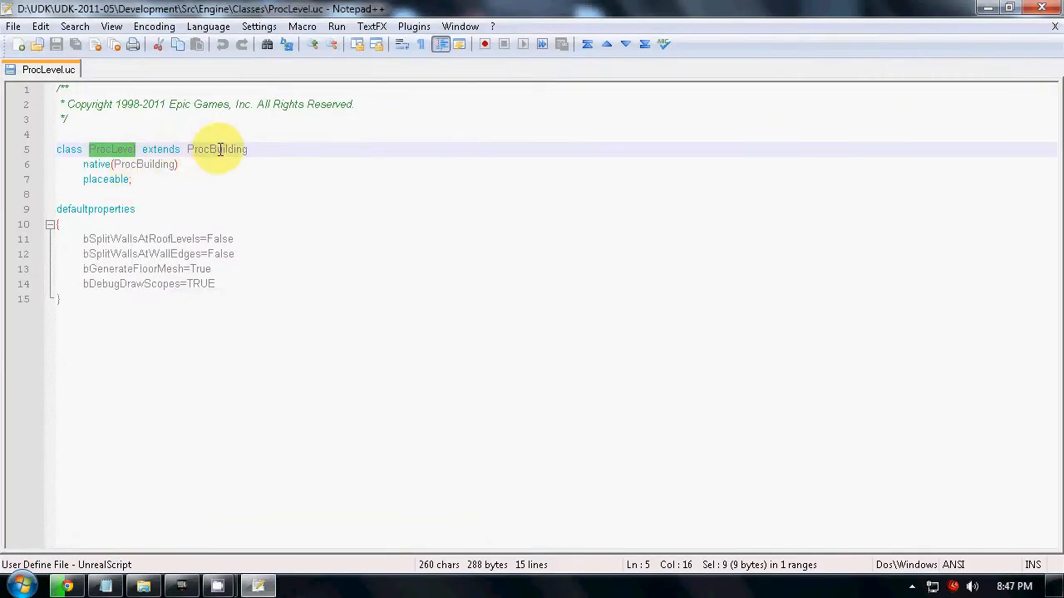
pyautogui.press('super+Right')
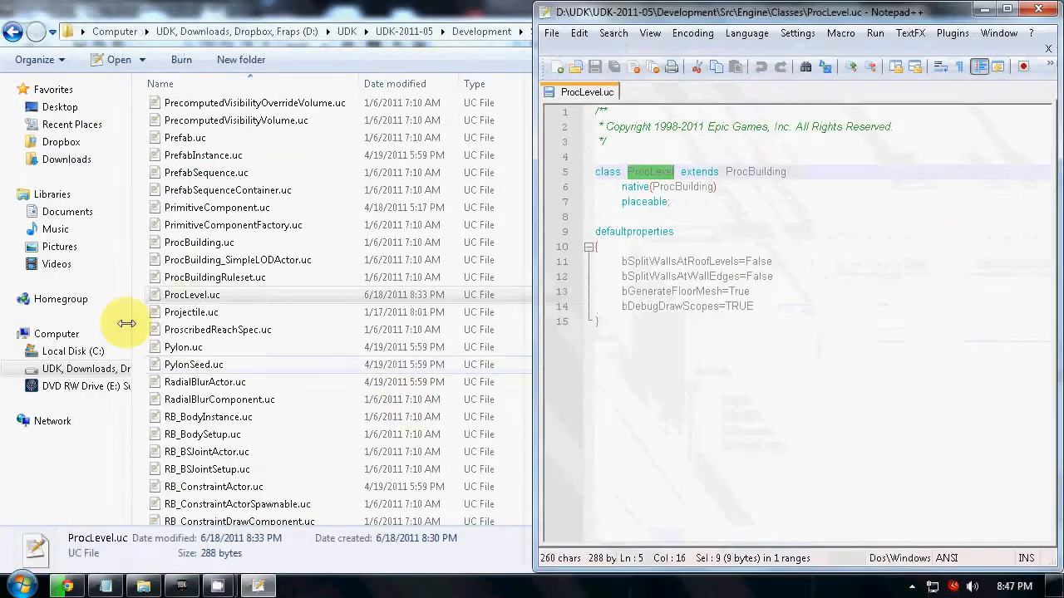
pyautogui.moveTo(841, 10); pyautogui.dragTo(574, 3)
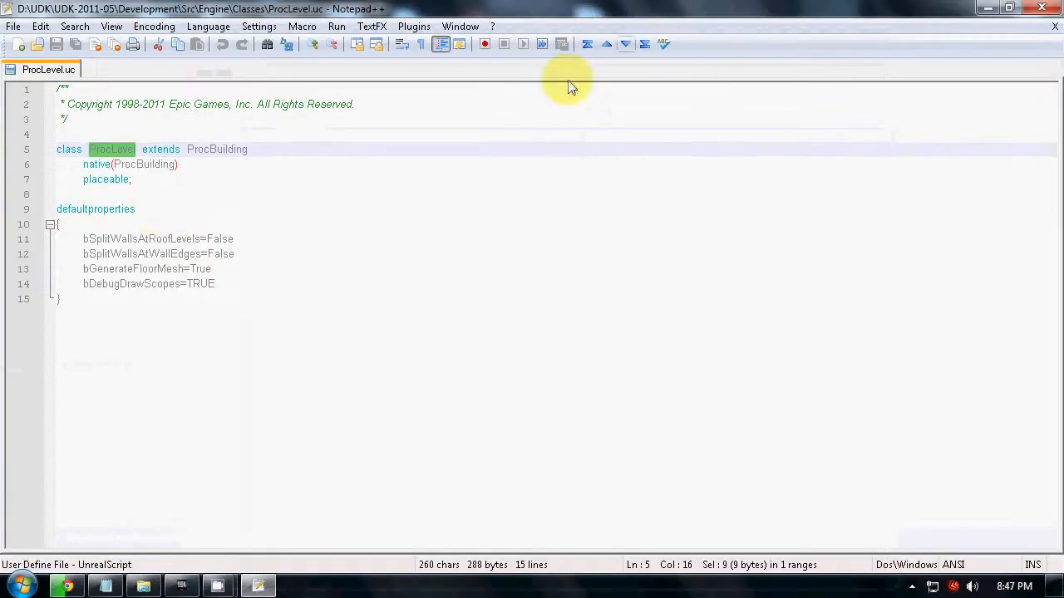
# Examine the class declaration, including the parent class ProcBuilding and the placeable keyword.
pyautogui.click(266, 147)
pyautogui.doubleClick(219, 149)
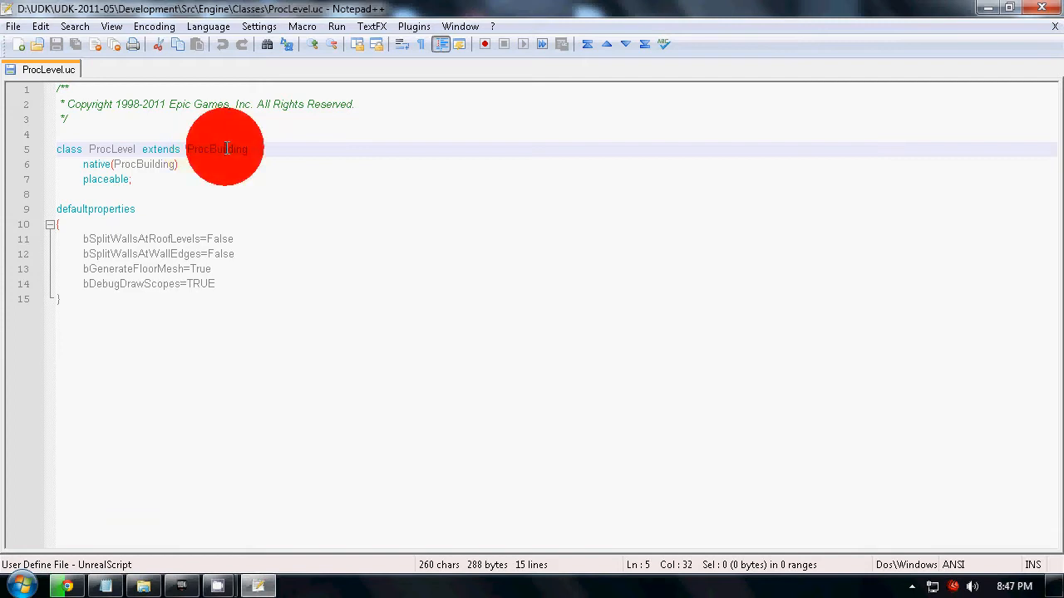
pyautogui.click(178, 180)
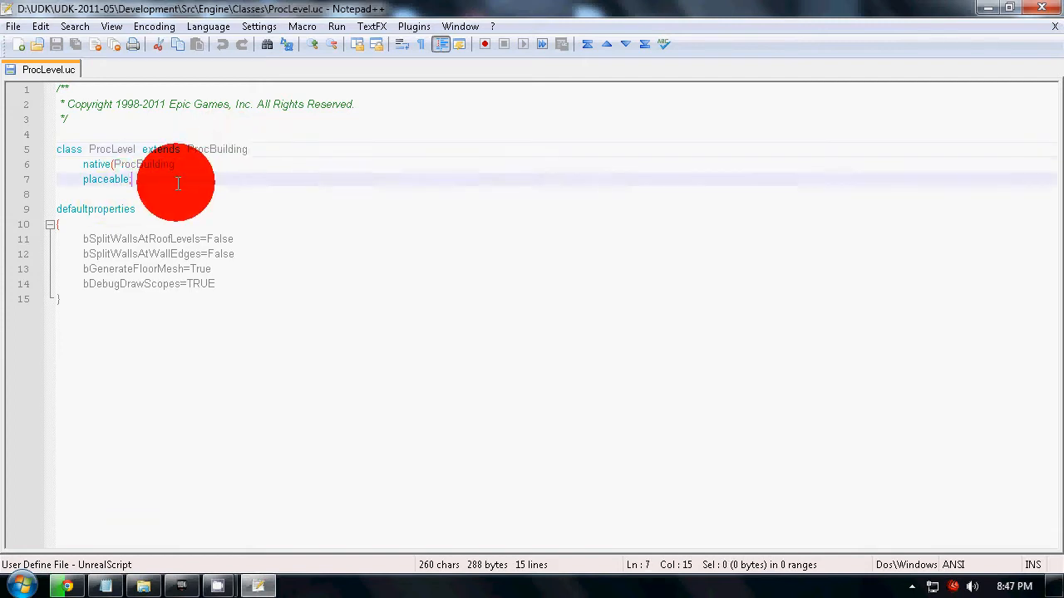
# Review the default properties bSplitWallsAtRoofLevels, bSplitWallsAtWallEdges, bGenerateFloorMesh and bDebugDrawScopes.
pyautogui.doubleClick(93, 209)
pyautogui.click(109, 239)
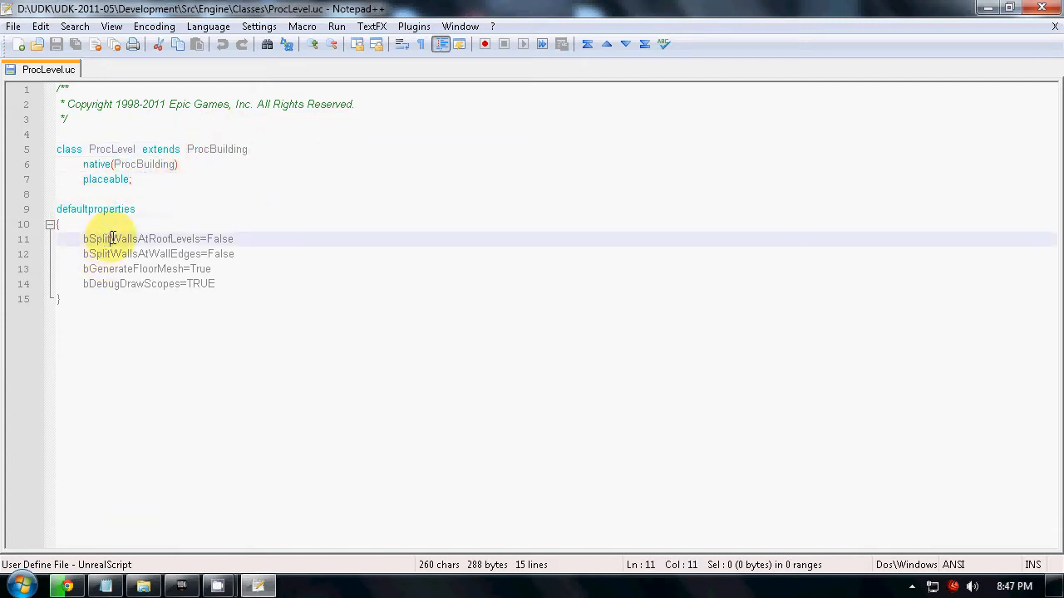
pyautogui.doubleClick(100, 238)
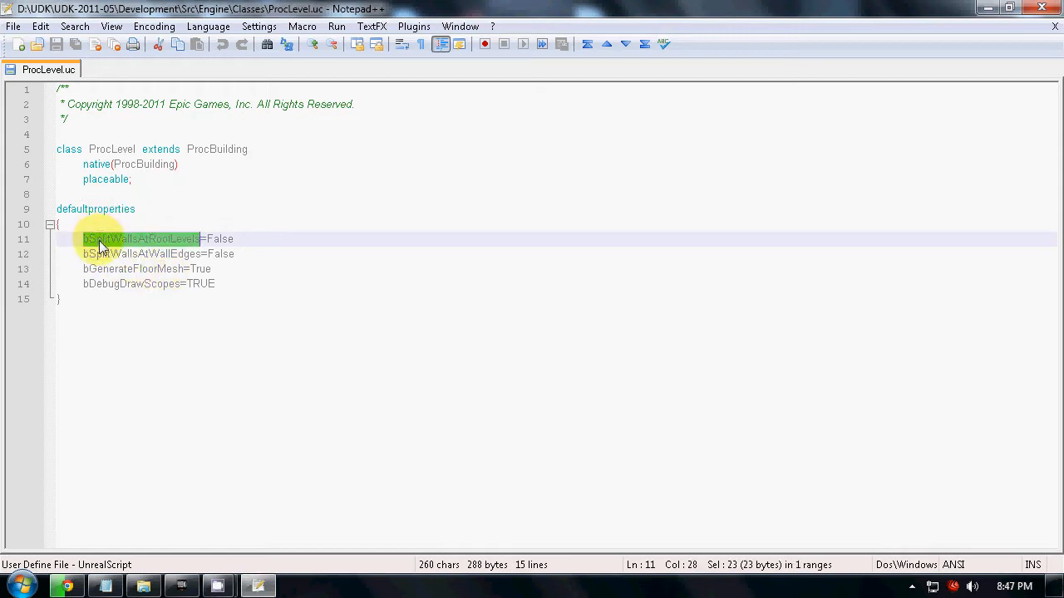
pyautogui.doubleClick(150, 253)
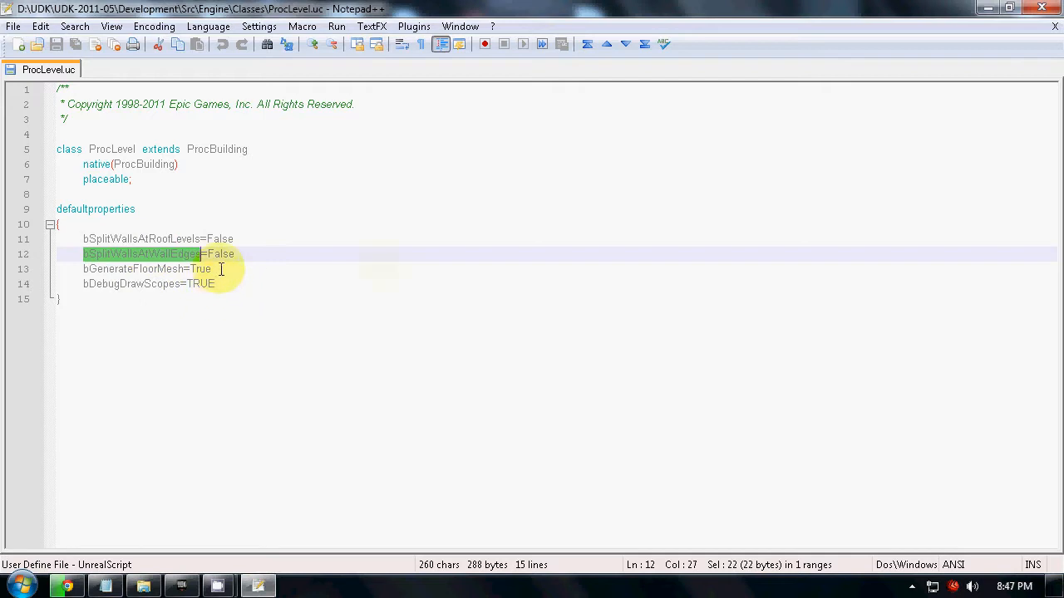
pyautogui.doubleClick(118, 268)
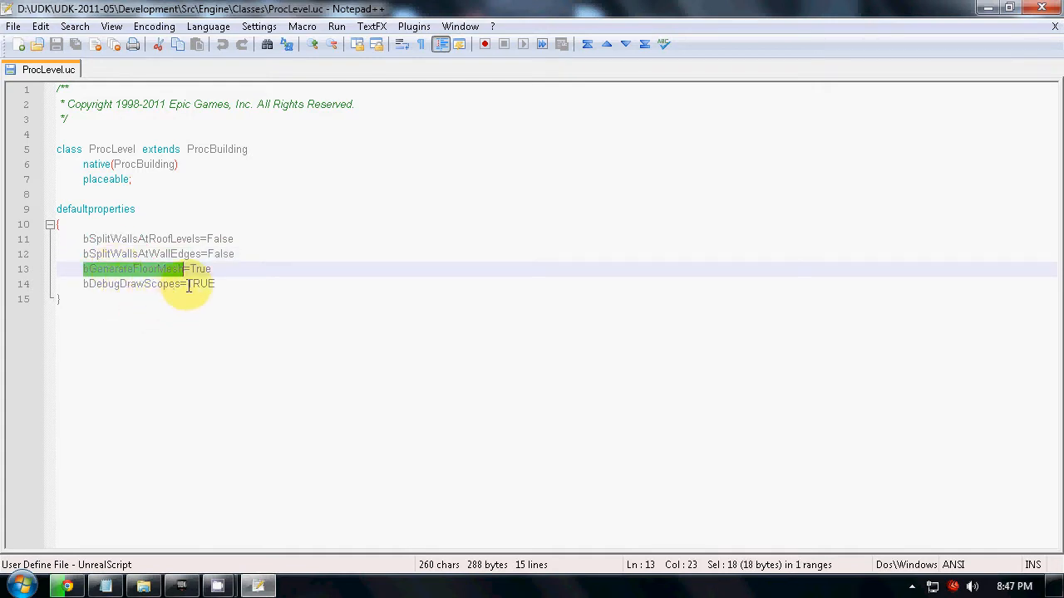
pyautogui.moveTo(225, 281); pyautogui.dragTo(229, 276)
pyautogui.doubleClick(106, 284)
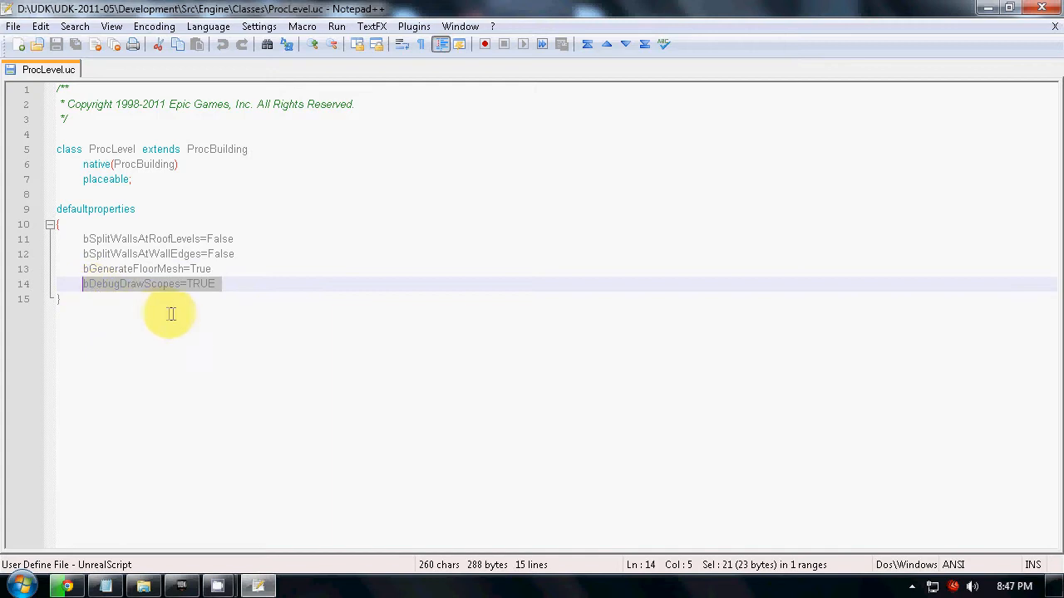
pyautogui.click(239, 271)
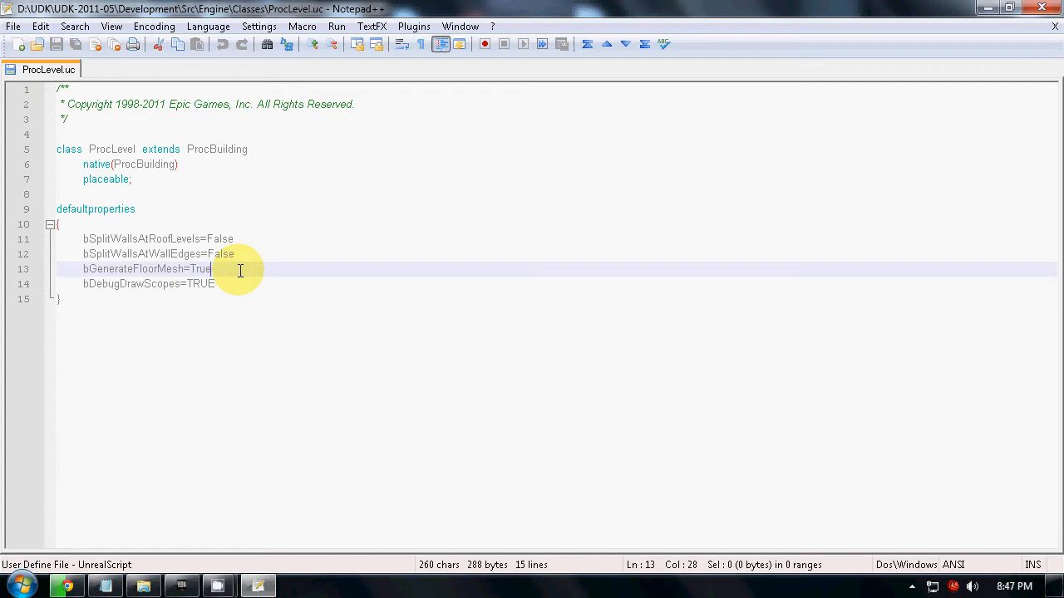
pyautogui.doubleClick(106, 148)
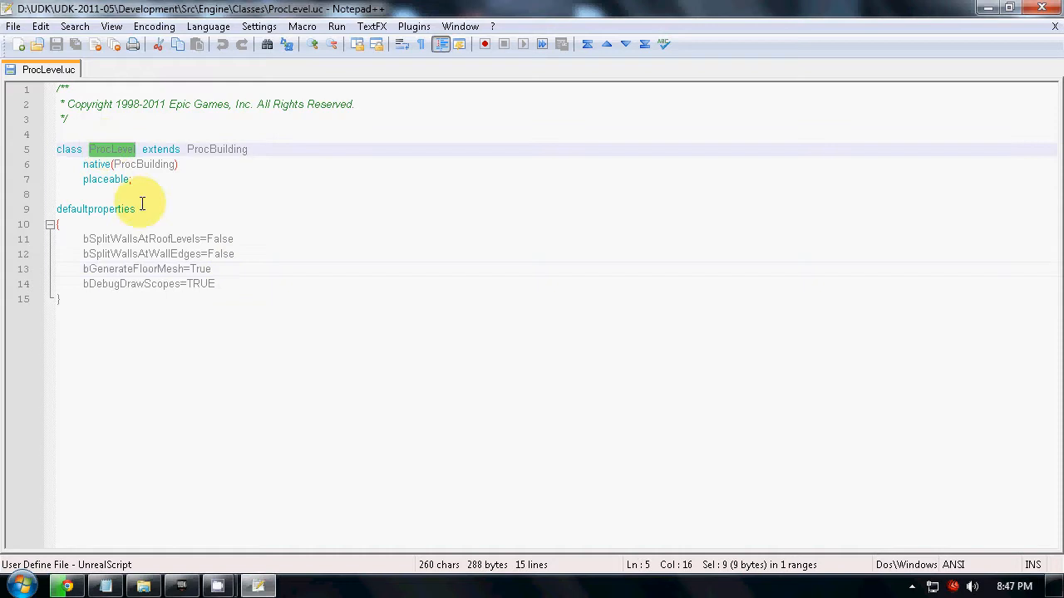
pyautogui.click(226, 285)
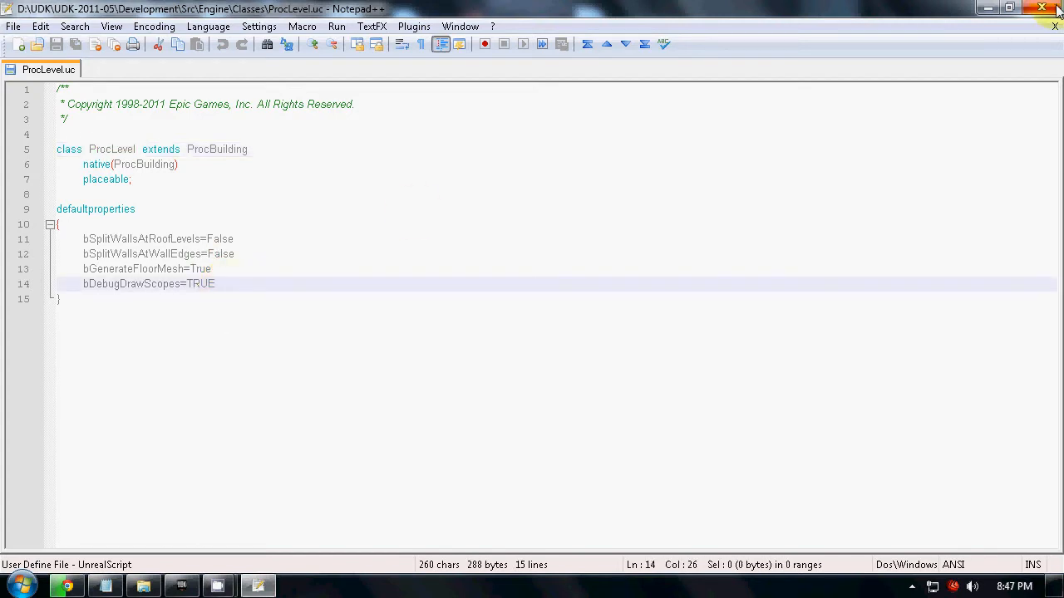
pyautogui.click(221, 347)
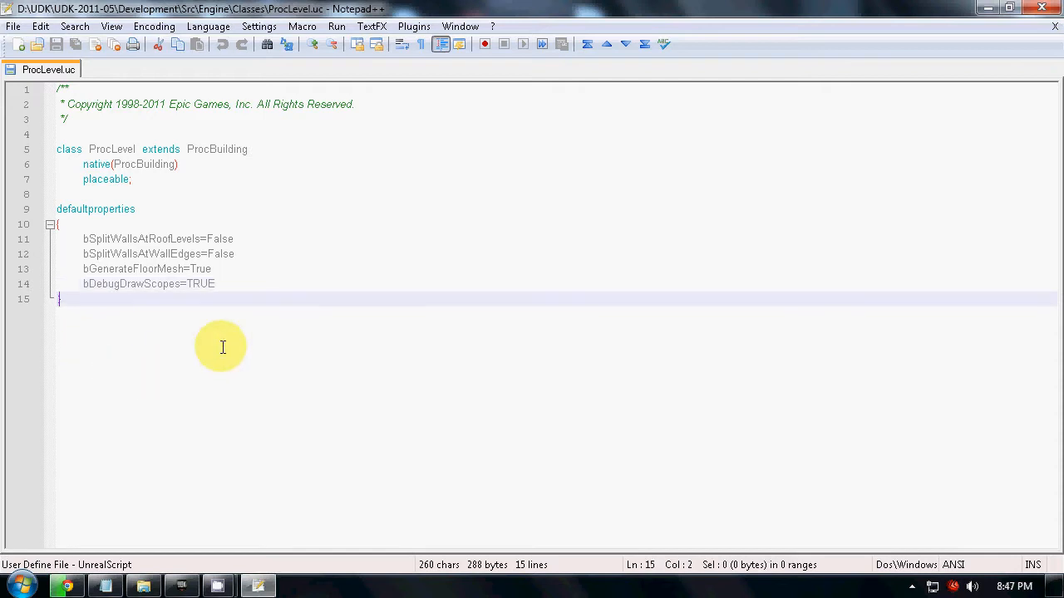
pyautogui.moveTo(206, 349); pyautogui.dragTo(202, 36)
pyautogui.click(161, 452)
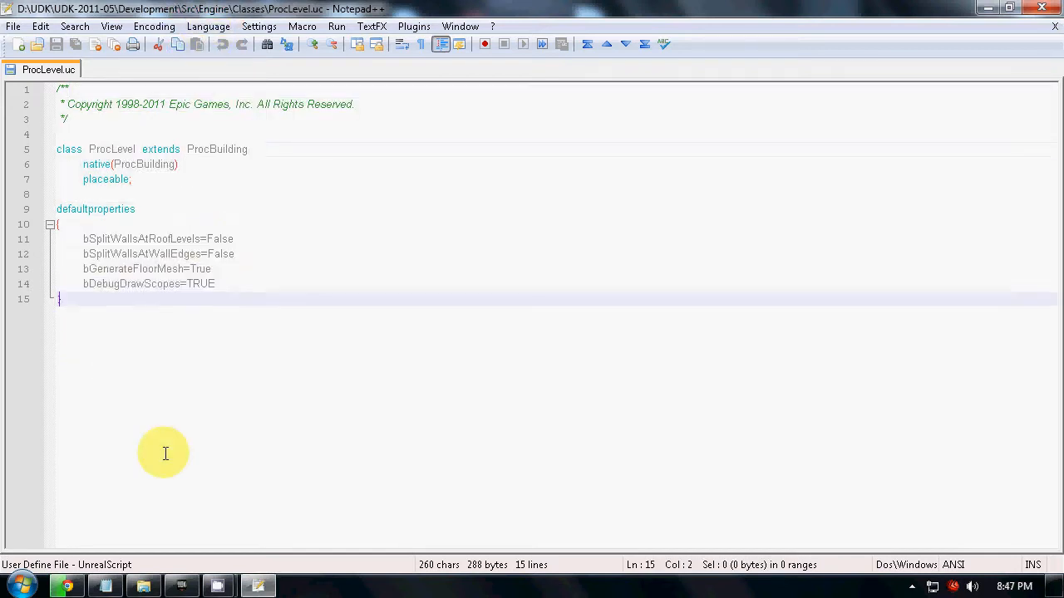
# Close the ProcLevel script in Notepad++ and select ProcLevel.uc in the Classes folder.
pyautogui.click(1042, 10)
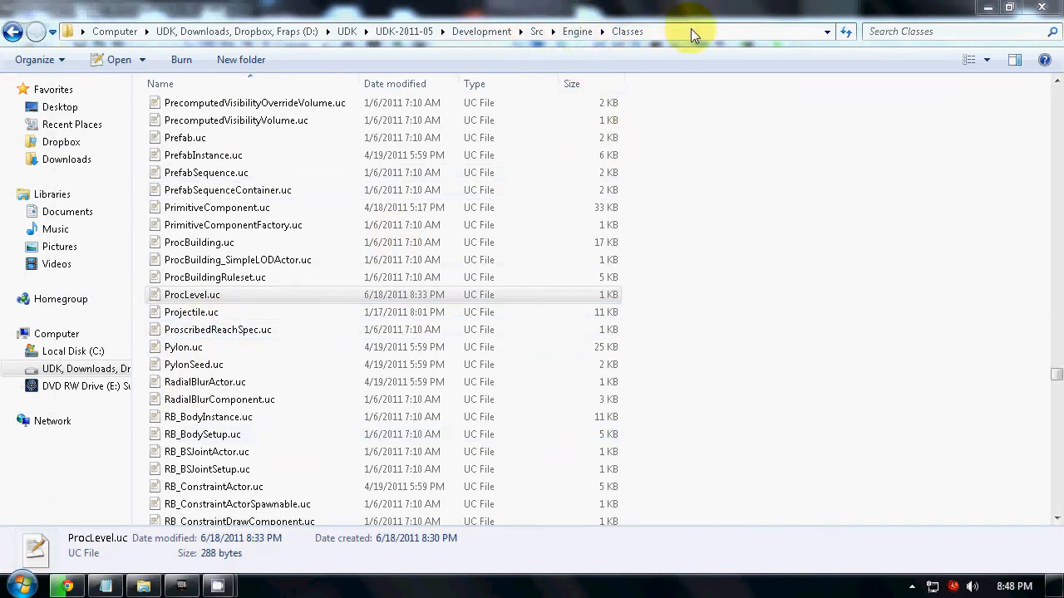
pyautogui.click(214, 309)
pyautogui.click(214, 301)
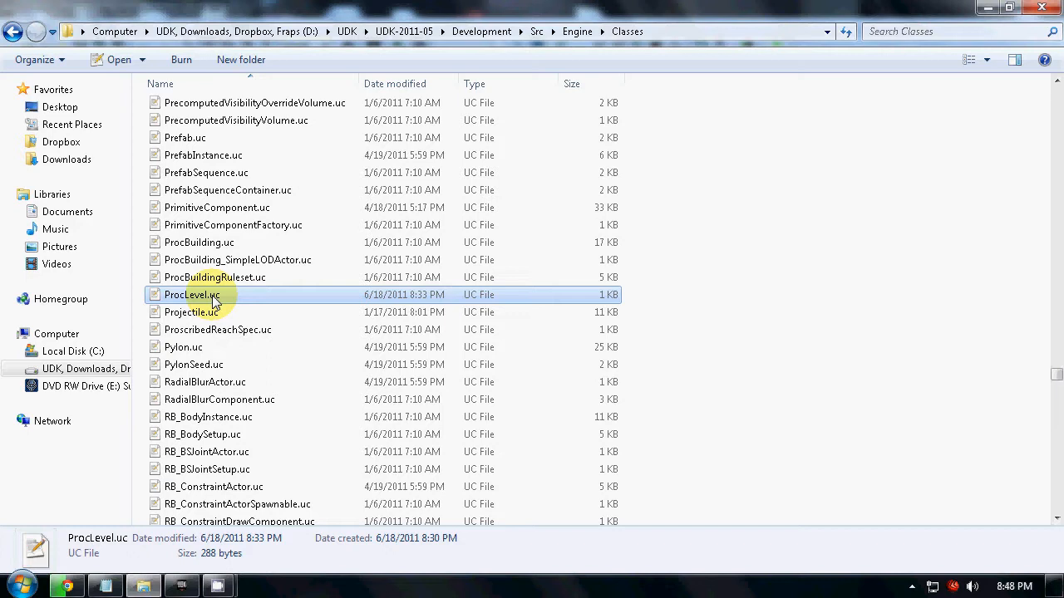
# Switch to the Unreal Development Kit and look up the ProcBuilding and ProcLevel types in the list of volumes.
pyautogui.click(183, 586)
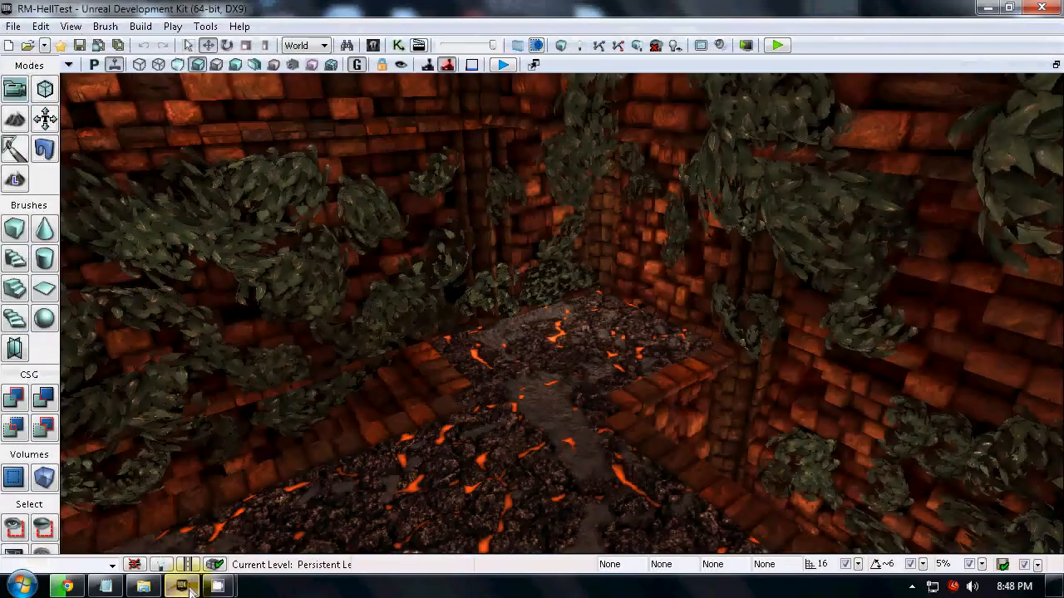
pyautogui.moveTo(590, 389); pyautogui.dragTo(567, 380)
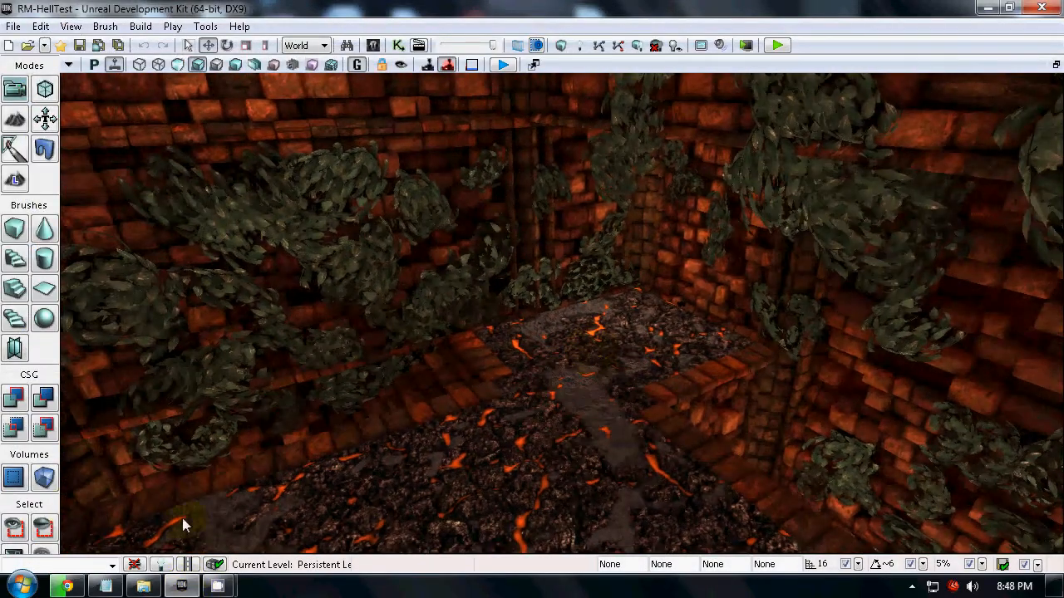
pyautogui.click(43, 479)
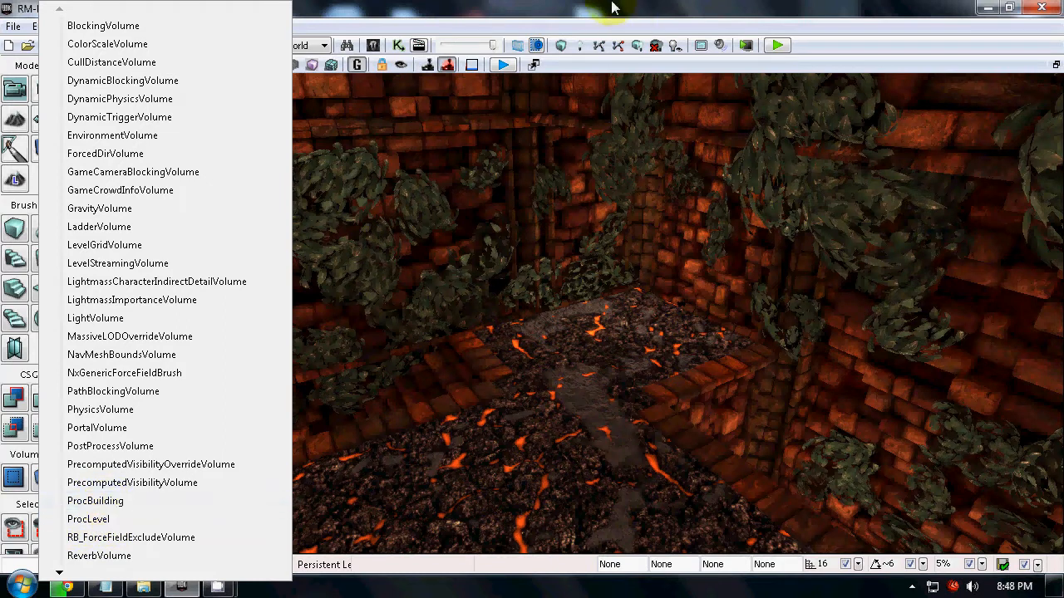
pyautogui.click(94, 501)
pyautogui.moveTo(545, 372); pyautogui.dragTo(215, 562, button='right')
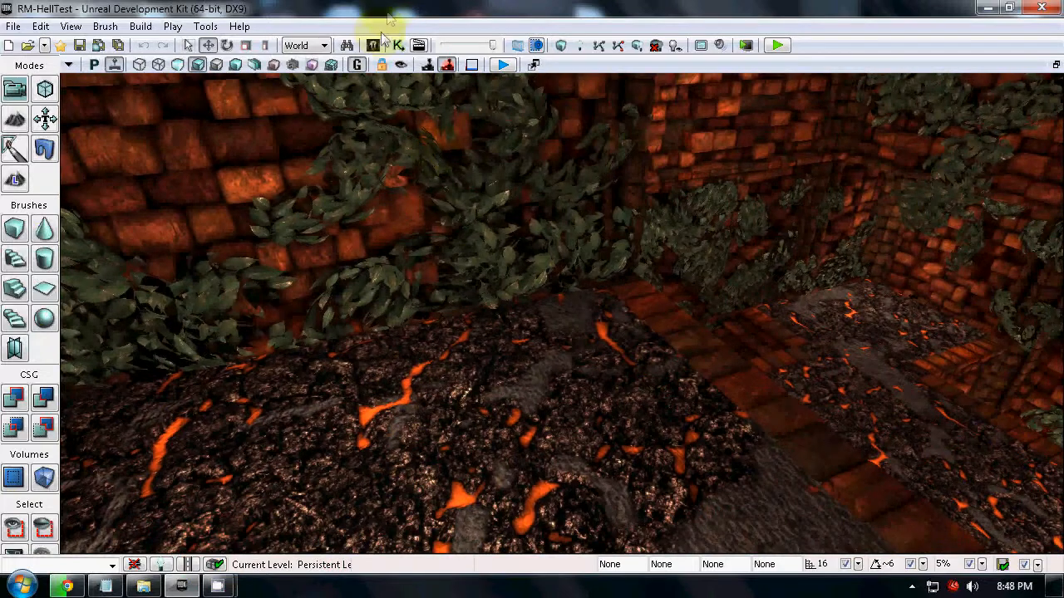
# Open the RS_AAA_Base ruleset from the Rulesets group of the RM_Hell package in the Content Browser.
pyautogui.click(375, 46)
pyautogui.moveTo(330, 373); pyautogui.dragTo(428, 299, button='right')
pyautogui.moveTo(716, 381); pyautogui.dragTo(724, 509)
pyautogui.click(654, 480)
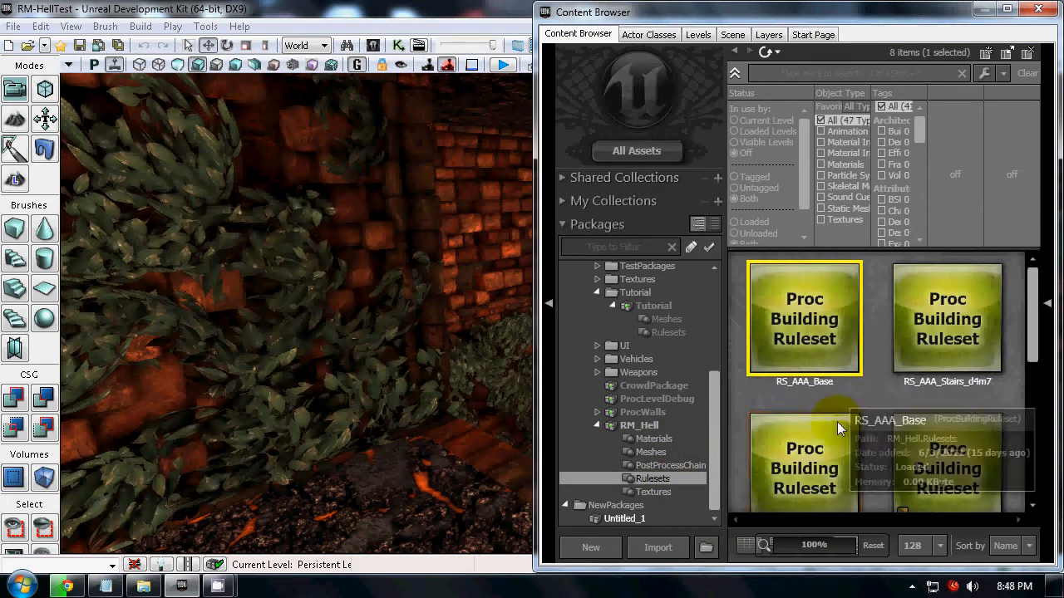
pyautogui.doubleClick(826, 322)
# Move the Random (2-2)/2 node lower in the ruleset graph, clear of the link running to Split X:3.
pyautogui.scroll(-5, 693, 408)
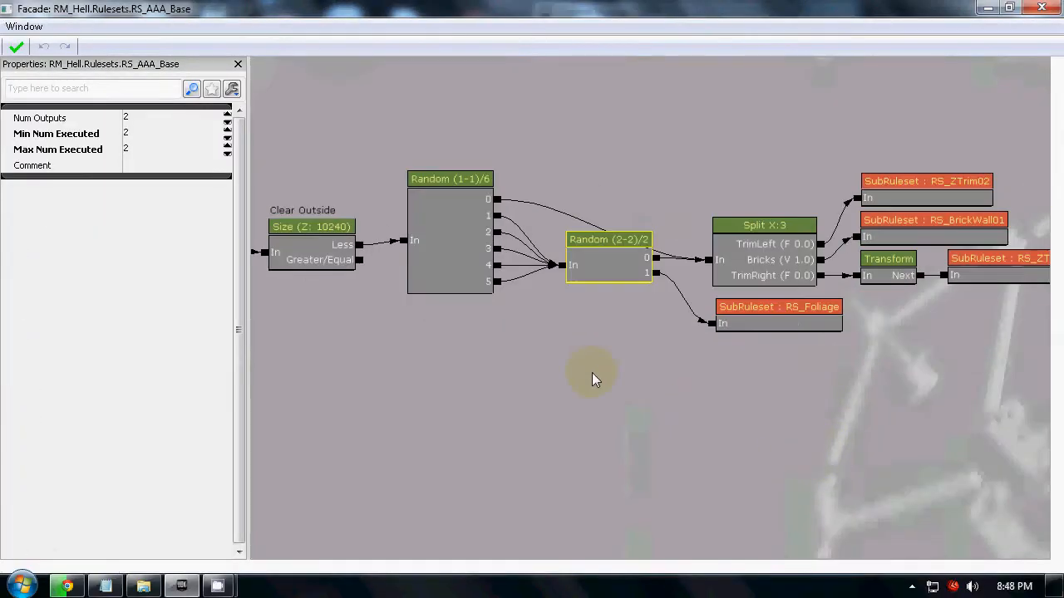
pyautogui.scroll(3, 585, 337)
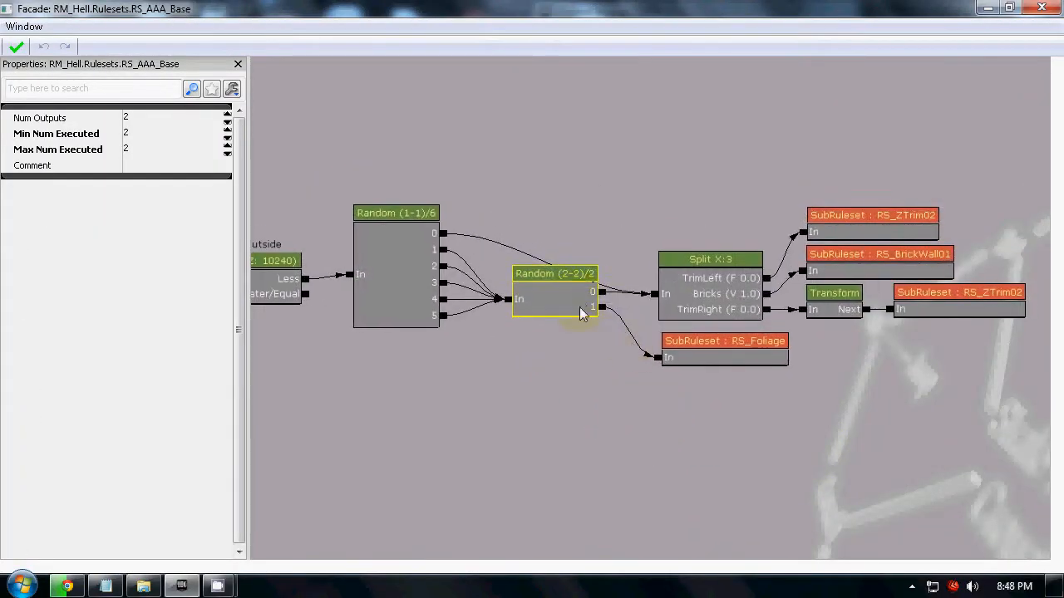
pyautogui.moveTo(577, 305); pyautogui.dragTo(573, 342)
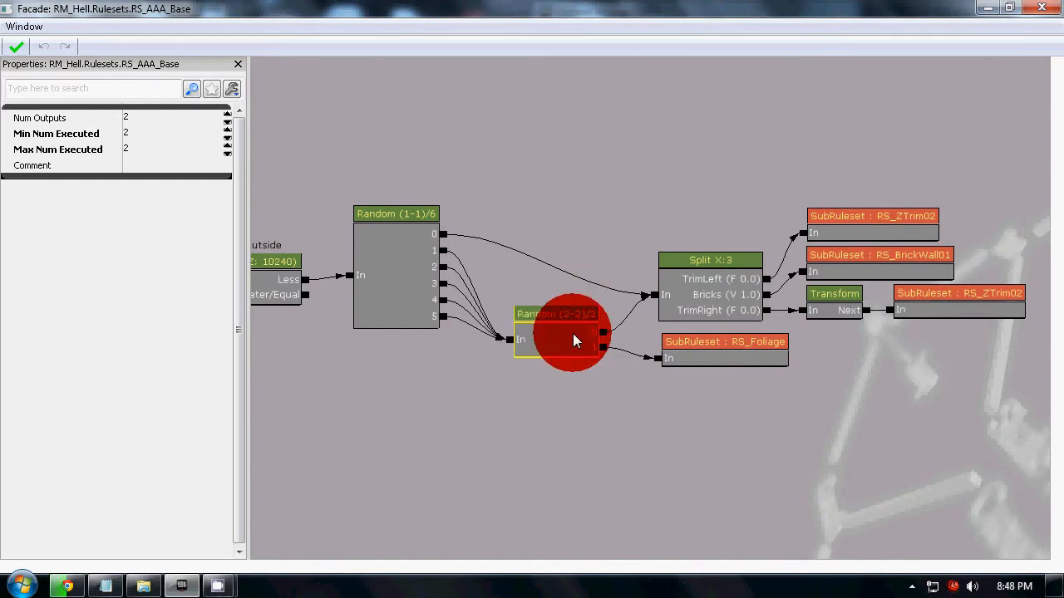
# Inspect the RS_ZTrim02, RS_BrickWall01 and RS_Foliage sub-ruleset nodes at the end of the graph.
pyautogui.moveTo(933, 427); pyautogui.dragTo(801, 440)
pyautogui.click(777, 242)
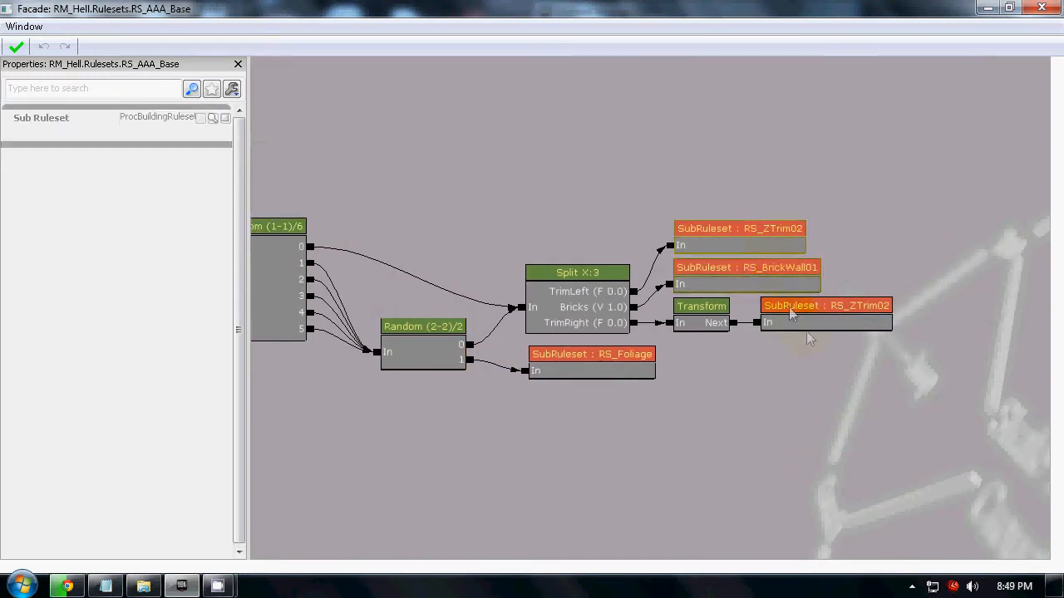
pyautogui.click(806, 323)
pyautogui.click(752, 283)
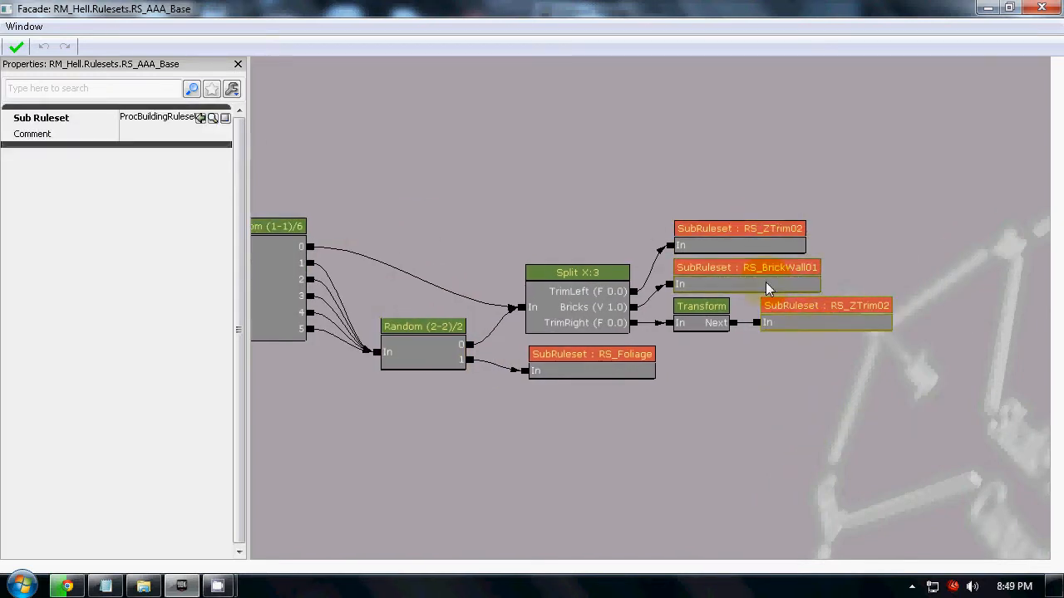
pyautogui.click(575, 365)
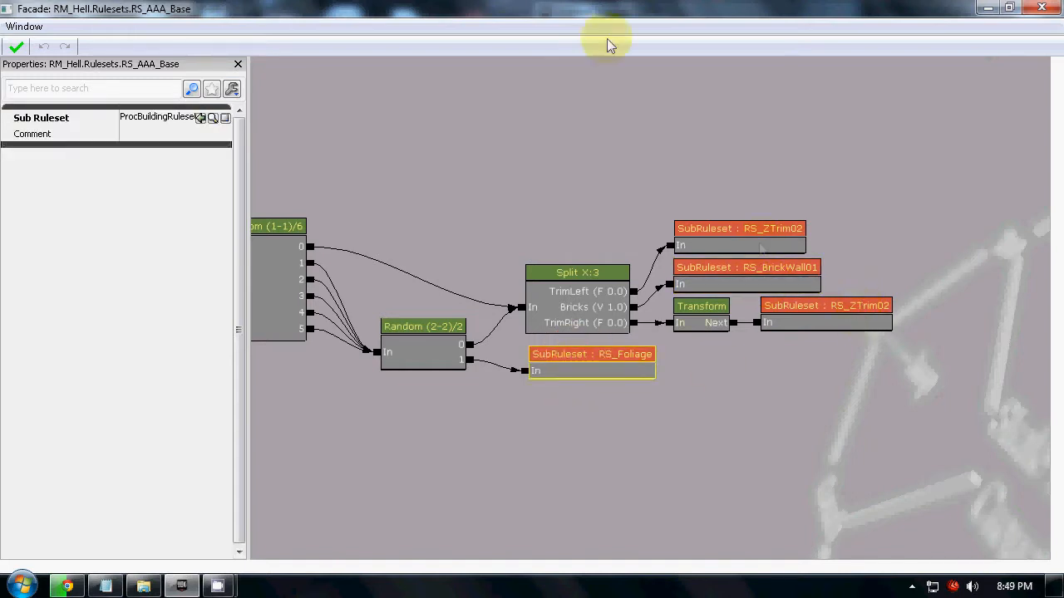
# Compare the bricks and foliage on the level's walls with the ruleset graph side by side, returning to the full-size graph.
pyautogui.press('super+Right')
pyautogui.moveTo(400, 240); pyautogui.dragTo(221, 284)
pyautogui.moveTo(354, 292); pyautogui.dragTo(250, 304)
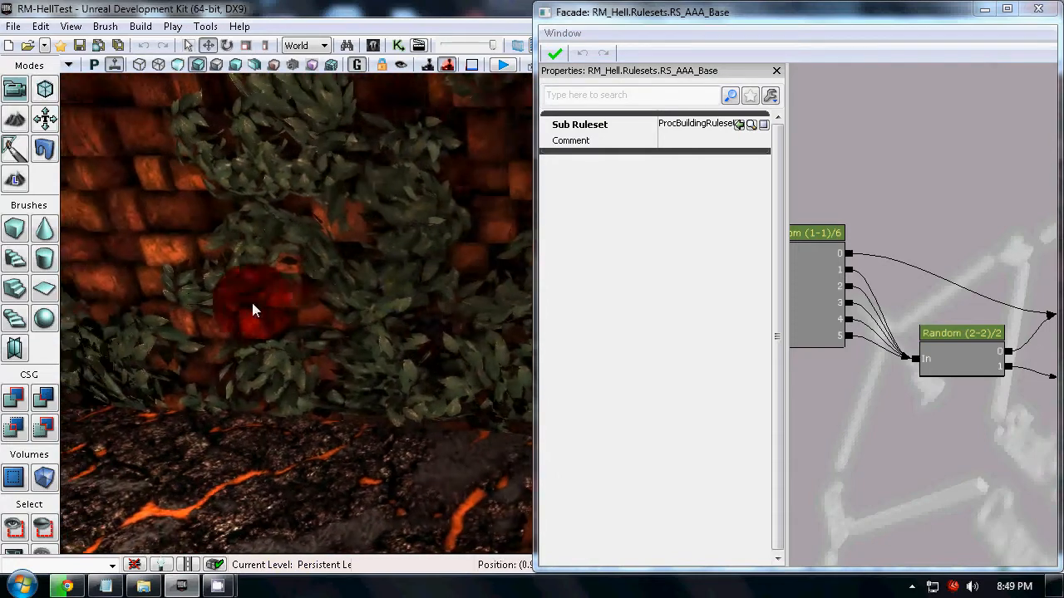
pyautogui.doubleClick(923, 12)
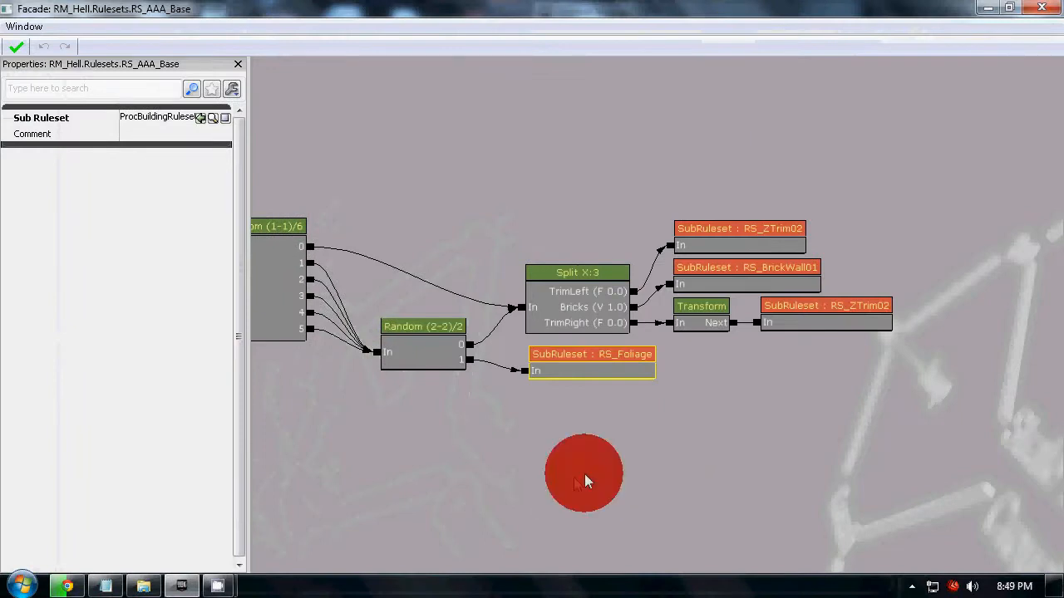
# Nudge the Transform node and its linked RS_ZTrim02 sub-ruleset slightly, leaving Transform selected with its properties shown.
pyautogui.moveTo(584, 474); pyautogui.dragTo(734, 440)
pyautogui.click(866, 291)
pyautogui.moveTo(866, 291); pyautogui.dragTo(868, 301)
pyautogui.moveTo(956, 279); pyautogui.dragTo(967, 287)
pyautogui.click(861, 295)
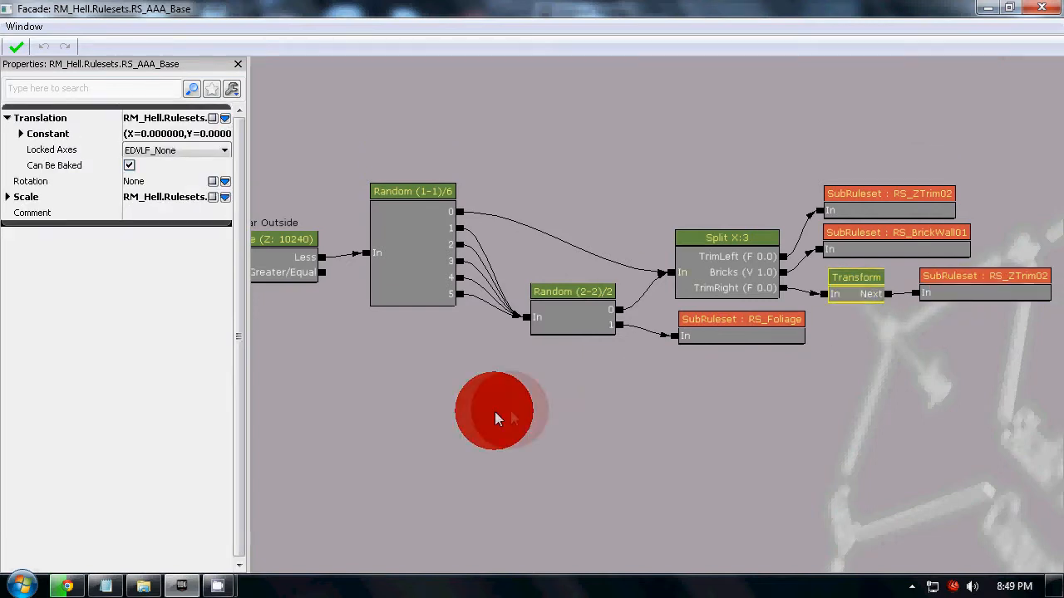
# Review the output and execution settings of the Random (1-1)/6 node and its links to the following nodes.
pyautogui.moveTo(493, 418); pyautogui.dragTo(697, 407)
pyautogui.click(581, 270)
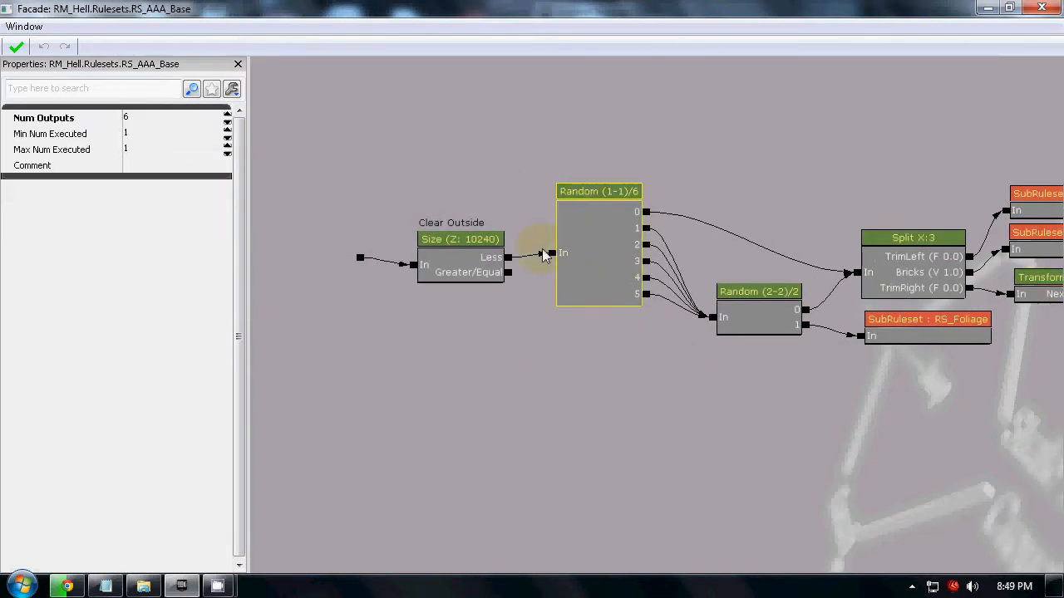
pyautogui.moveTo(820, 348); pyautogui.dragTo(759, 357)
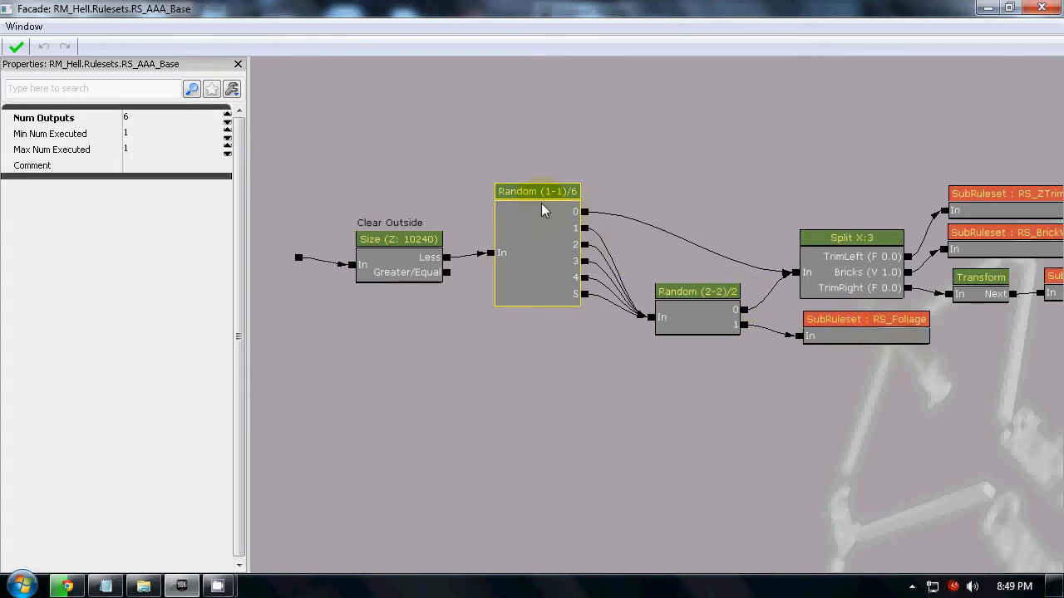
# Select the Clear Outside size node and shift it slightly away from the Random (1-1)/6 node.
pyautogui.click(402, 266)
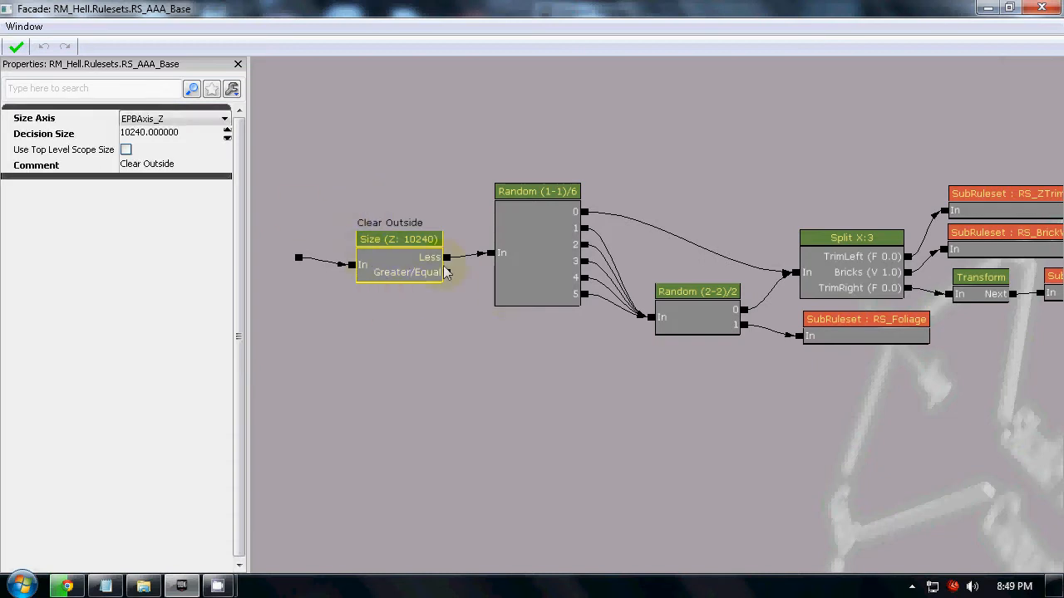
pyautogui.moveTo(382, 262); pyautogui.dragTo(365, 252)
pyautogui.moveTo(383, 357); pyautogui.dragTo(414, 355, button='right')
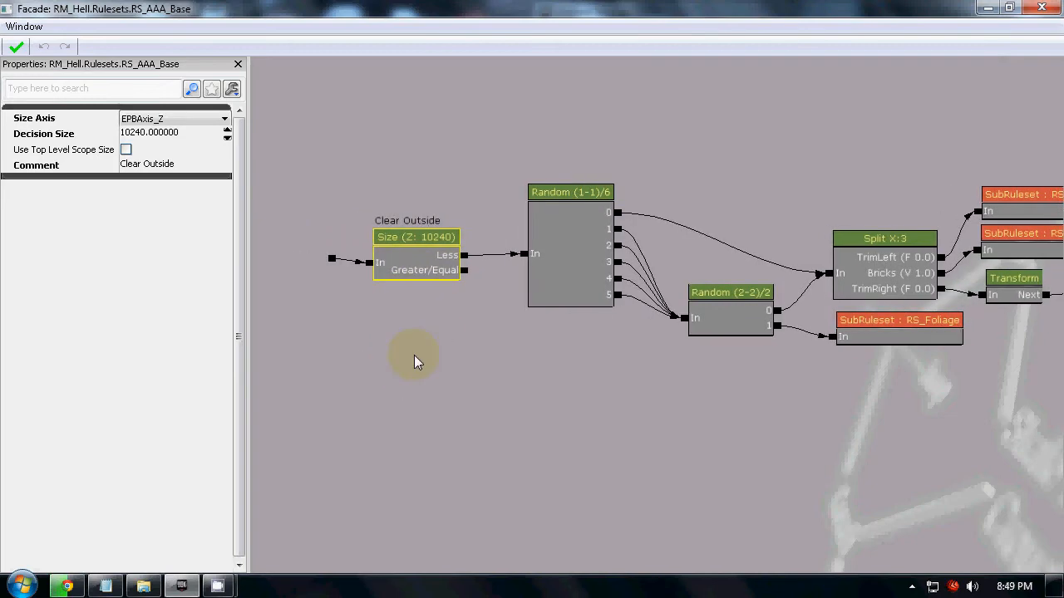
pyautogui.moveTo(238, 7); pyautogui.dragTo(290, 1)
pyautogui.moveTo(463, 355); pyautogui.dragTo(526, 353)
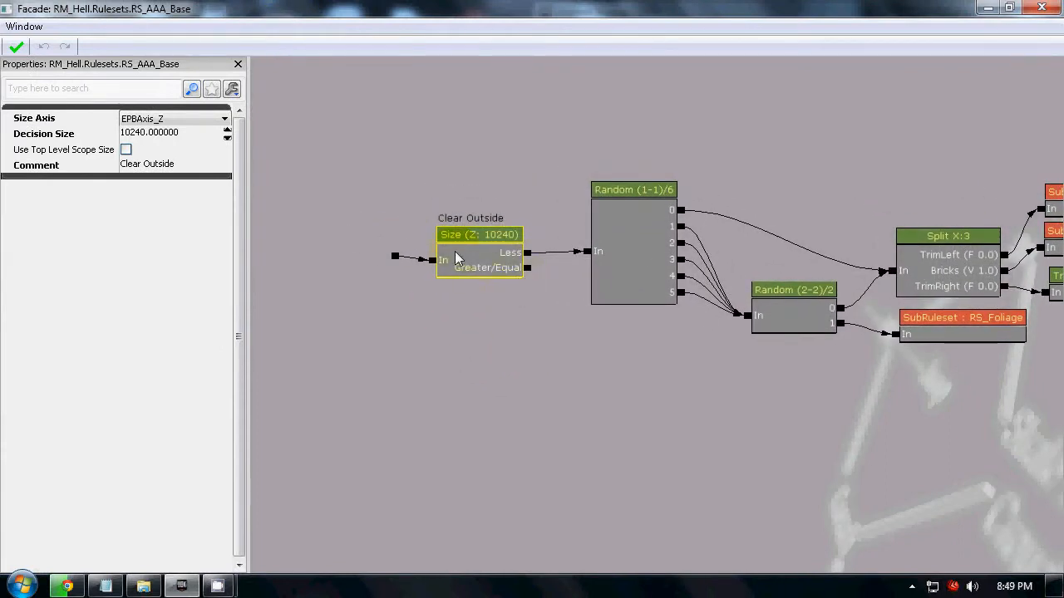
# With the Facade window placed beside the level, select the ProcBuilding volume and turn off game view.
pyautogui.moveTo(403, 6); pyautogui.dragTo(1062, 133)
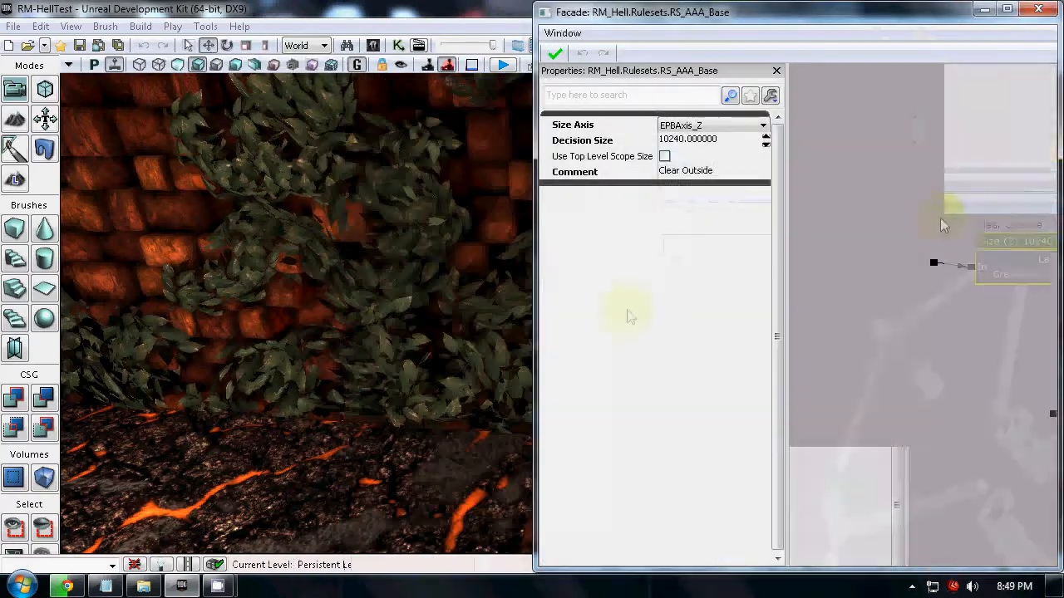
pyautogui.click(349, 177)
pyautogui.moveTo(328, 444)
pyautogui.mouseDown(button='right')
pyautogui.moveTo(690, 460)
pyautogui.moveTo(835, 441)
pyautogui.moveTo(984, 446)
pyautogui.mouseUp(button='right')
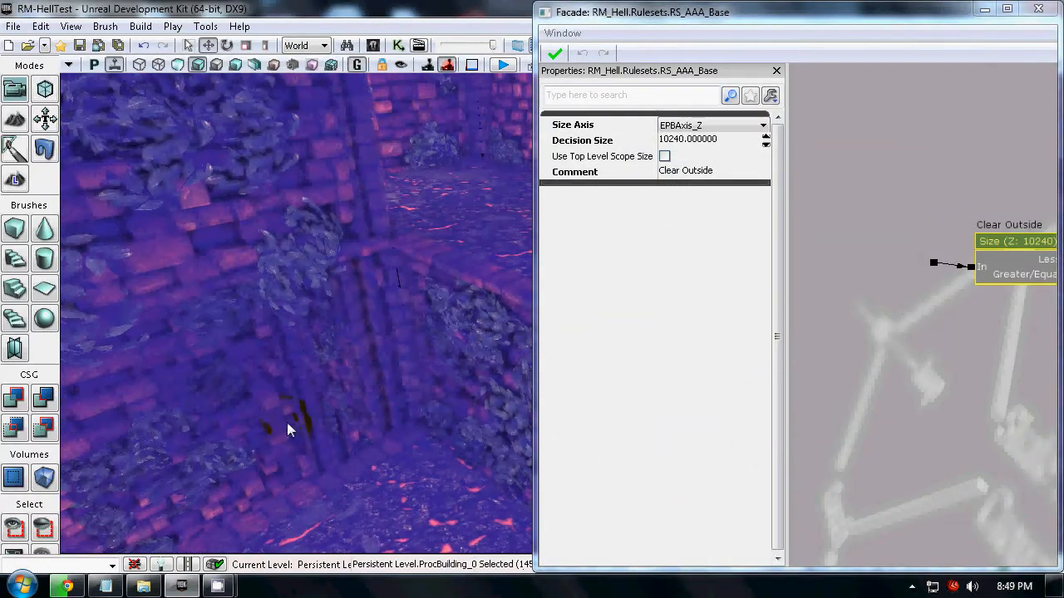
pyautogui.press('g')
# Examine the selected ProcBuilding volume's wireframe and outer edges from inside and above the level.
pyautogui.moveTo(270, 366)
pyautogui.mouseDown(button='right')
pyautogui.moveTo(452, 241)
pyautogui.moveTo(468, 241)
pyautogui.moveTo(506, 52)
pyautogui.moveTo(518, 80)
pyautogui.mouseUp(button='right')
pyautogui.moveTo(519, 80); pyautogui.dragTo(351, 105)
pyautogui.moveTo(351, 105)
pyautogui.mouseDown(button='right')
pyautogui.moveTo(859, 81)
pyautogui.moveTo(1063, 104)
pyautogui.moveTo(940, 263)
pyautogui.moveTo(856, 238)
pyautogui.moveTo(543, 225)
pyautogui.mouseUp(button='right')
pyautogui.moveTo(239, 462); pyautogui.dragTo(63, 487, button='right')
pyautogui.moveTo(189, 348)
pyautogui.mouseDown(button='right')
pyautogui.moveTo(541, 228)
pyautogui.moveTo(831, 190)
pyautogui.moveTo(818, 221)
pyautogui.mouseUp(button='right')
pyautogui.moveTo(379, 325); pyautogui.dragTo(131, 363, button='right')
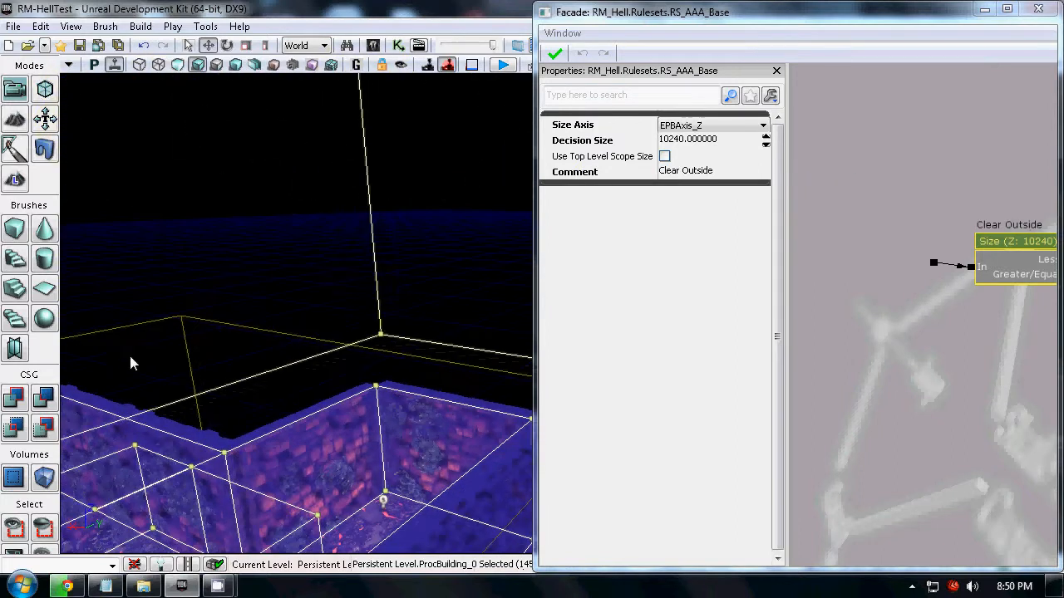
# Deselect the ProcBuilding volume and bring the RS_AAA_Base graph back to full size.
pyautogui.click(446, 266)
pyautogui.moveTo(444, 259); pyautogui.dragTo(64, 327, button='right')
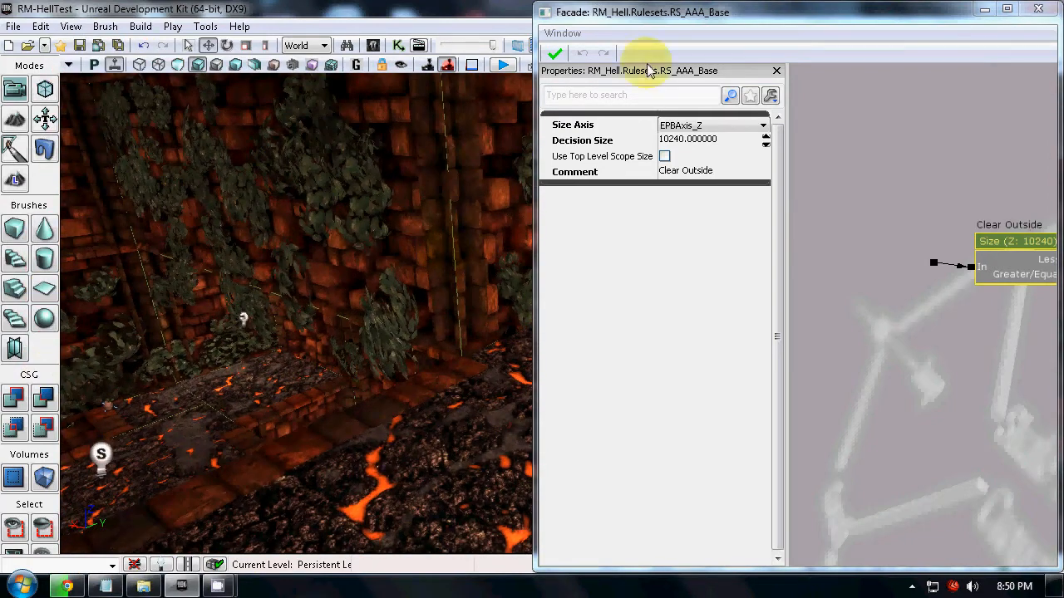
pyautogui.moveTo(799, 14); pyautogui.dragTo(776, 2)
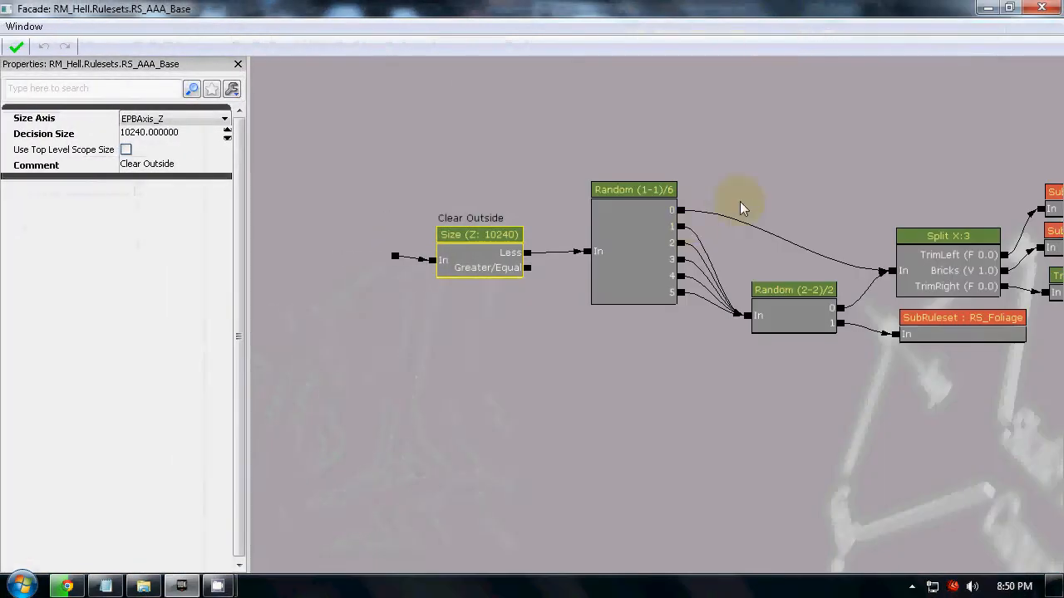
pyautogui.moveTo(624, 471); pyautogui.dragTo(601, 453)
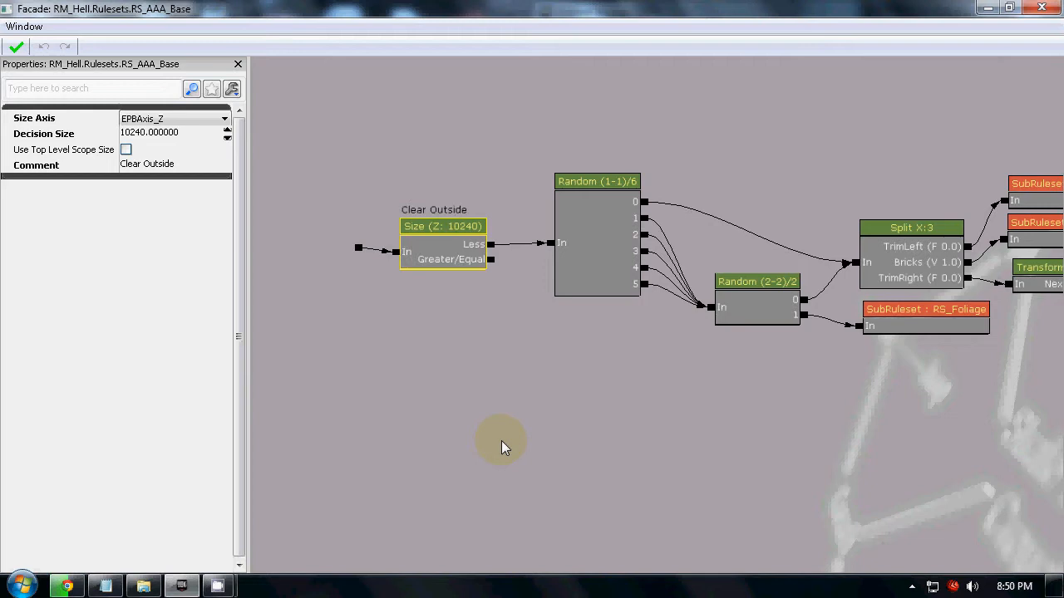
pyautogui.moveTo(243, 8); pyautogui.dragTo(302, 7)
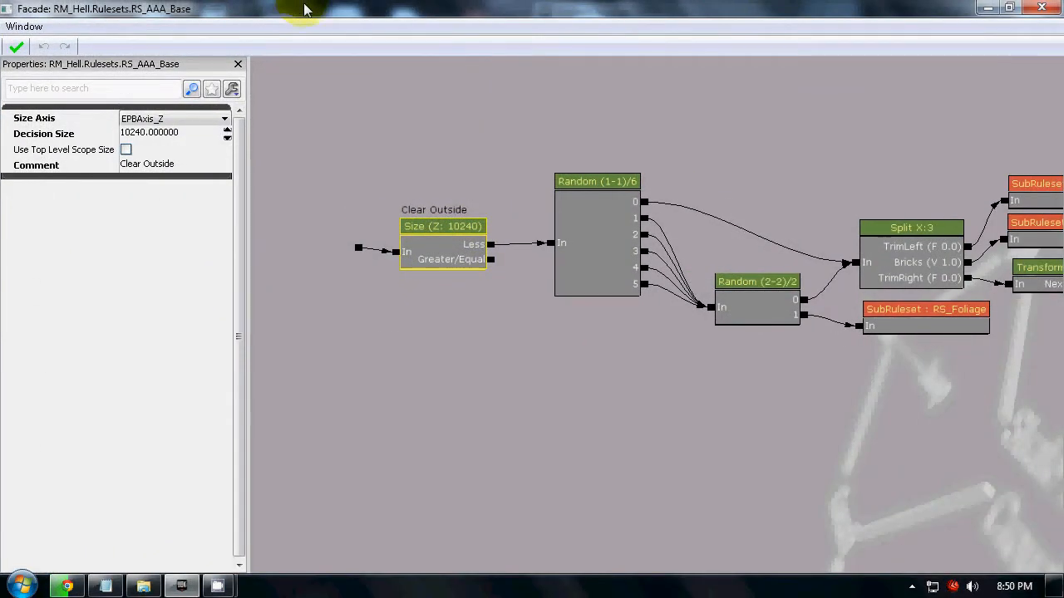
# Move the Split X:3 node and the RS_Foliage sub-ruleset node slightly upward in the graph, leaving no node selected.
pyautogui.moveTo(488, 441); pyautogui.dragTo(475, 434)
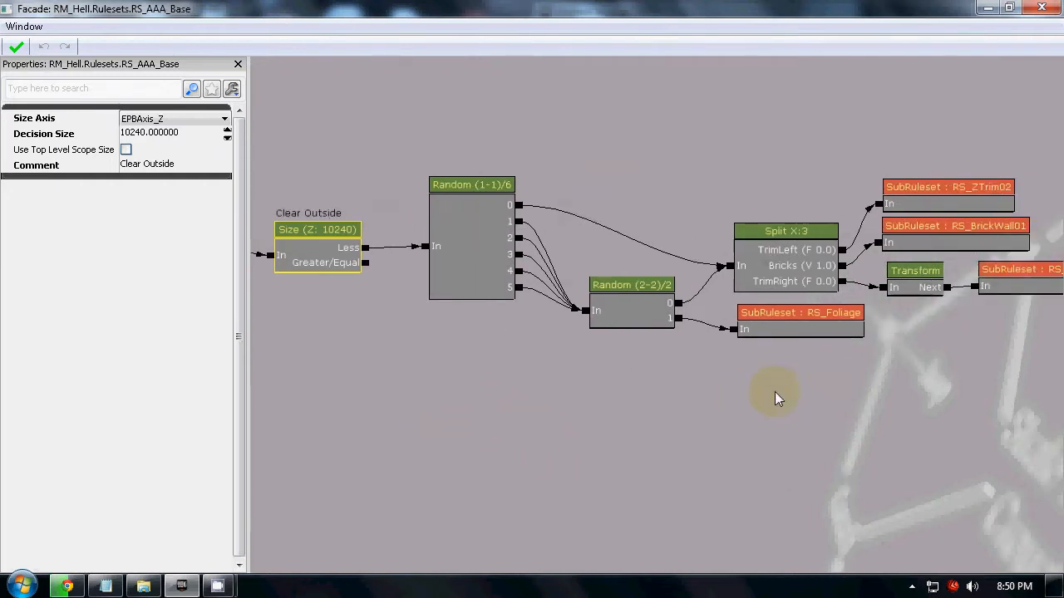
pyautogui.click(781, 253)
pyautogui.moveTo(790, 265); pyautogui.dragTo(790, 240)
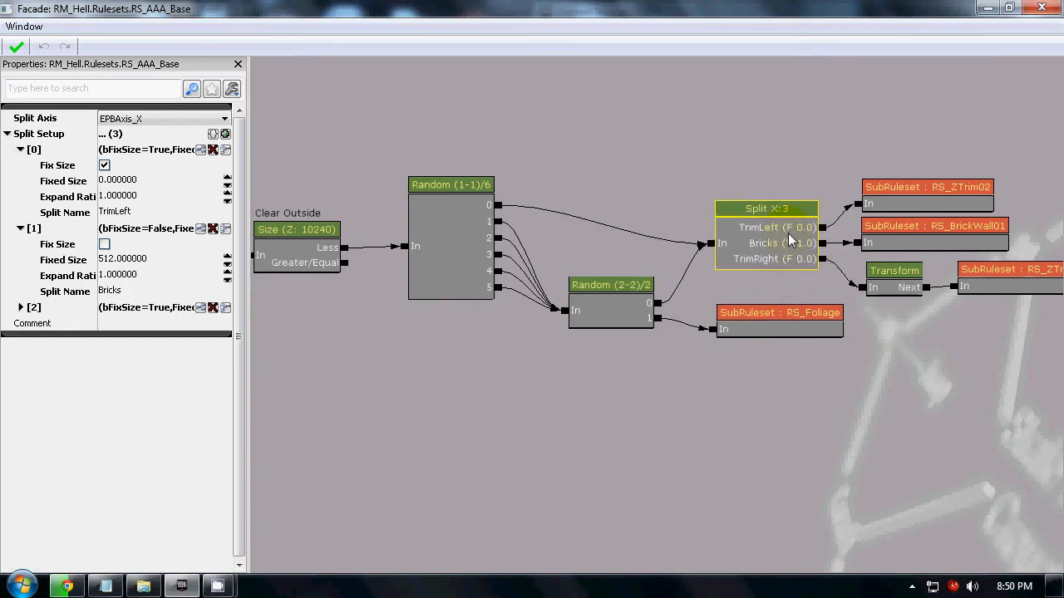
pyautogui.click(781, 326)
pyautogui.keyDown('ctrl'); pyautogui.moveTo(797, 324); pyautogui.dragTo(773, 301); pyautogui.keyUp('ctrl')
pyautogui.click(765, 379)
# Check the level's walls beside the rearranged ruleset graph and return to the full-size graph.
pyautogui.moveTo(393, 5); pyautogui.dragTo(1062, 78)
pyautogui.moveTo(404, 386); pyautogui.dragTo(444, 386, button='right')
pyautogui.moveTo(835, 10); pyautogui.dragTo(768, 7)
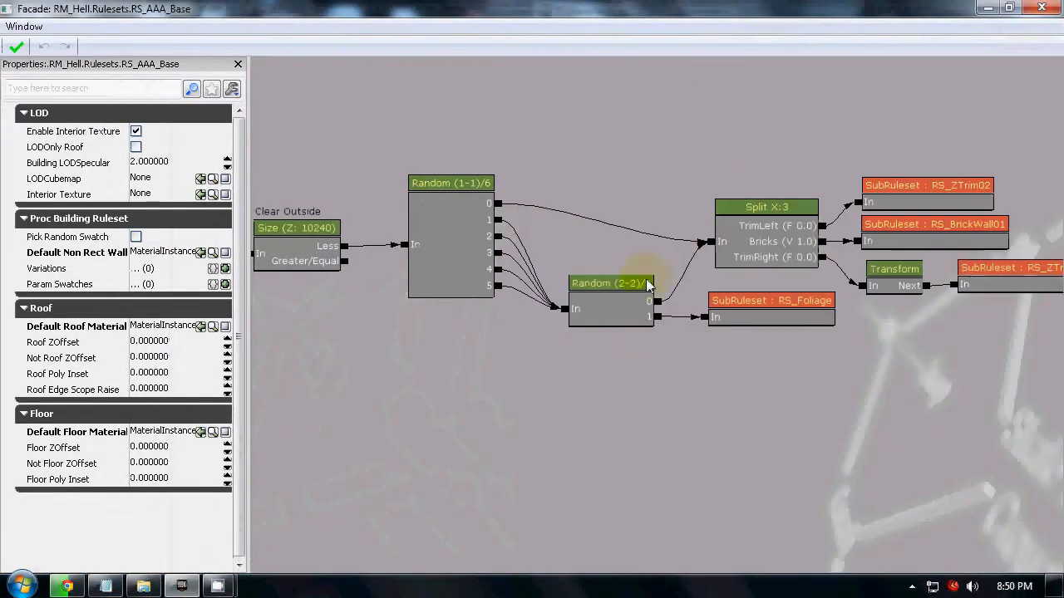
# Examine the whole ruleset graph and the Clear Outside size node, including its Decision Size and its Less and Greater/Equal outputs.
pyautogui.scroll(-4, 650, 370)
pyautogui.moveTo(817, 411); pyautogui.dragTo(810, 391)
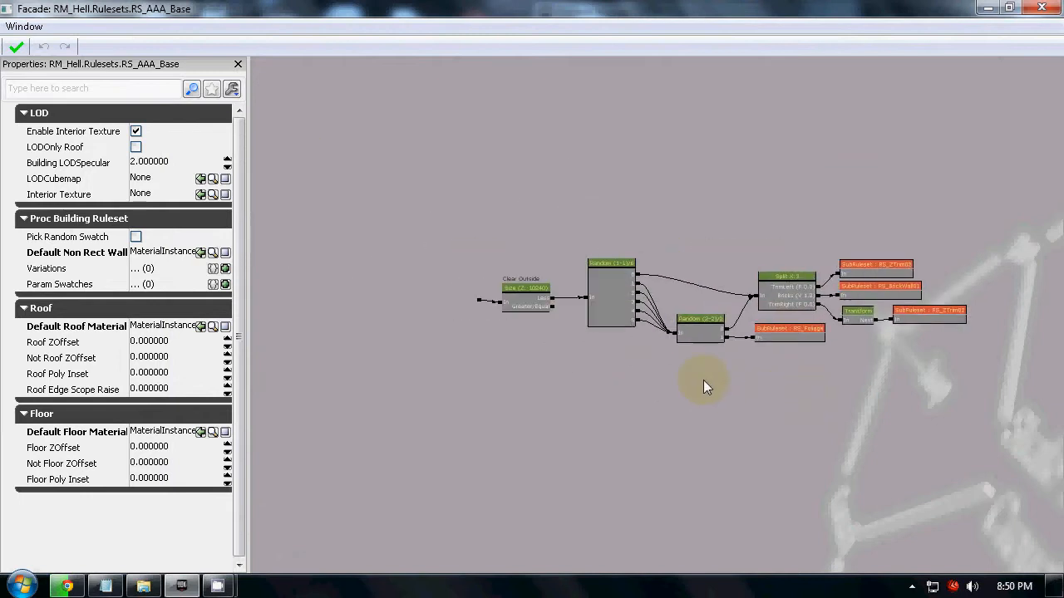
pyautogui.moveTo(634, 381); pyautogui.dragTo(702, 399)
pyautogui.scroll(5, 638, 281)
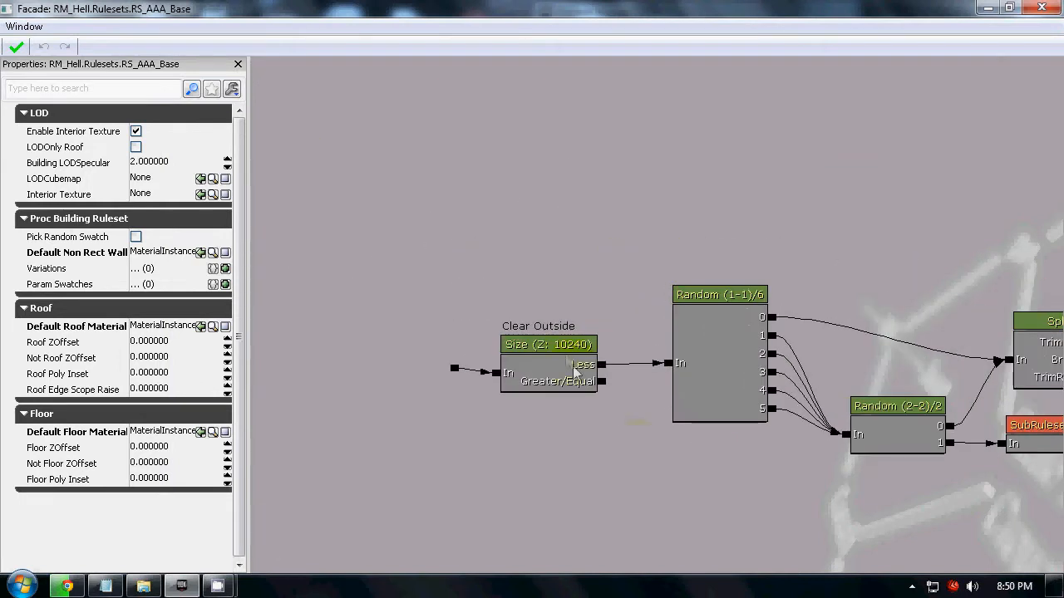
pyautogui.moveTo(623, 441); pyautogui.dragTo(571, 396)
pyautogui.click(471, 329)
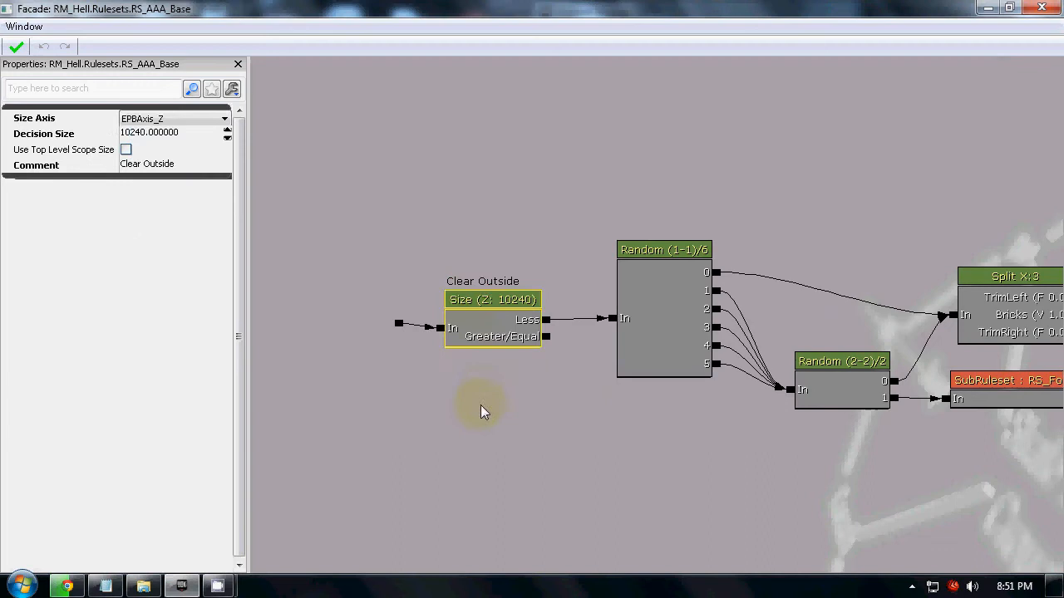
pyautogui.moveTo(480, 405); pyautogui.dragTo(493, 410)
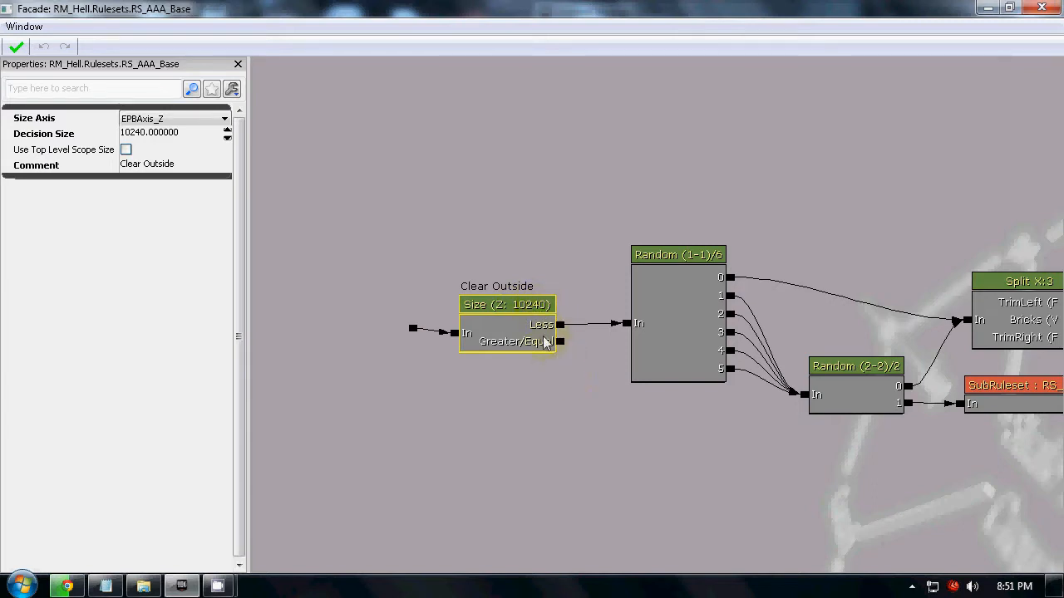
pyautogui.scroll(-6, 605, 372)
pyautogui.moveTo(598, 389); pyautogui.dragTo(460, 348)
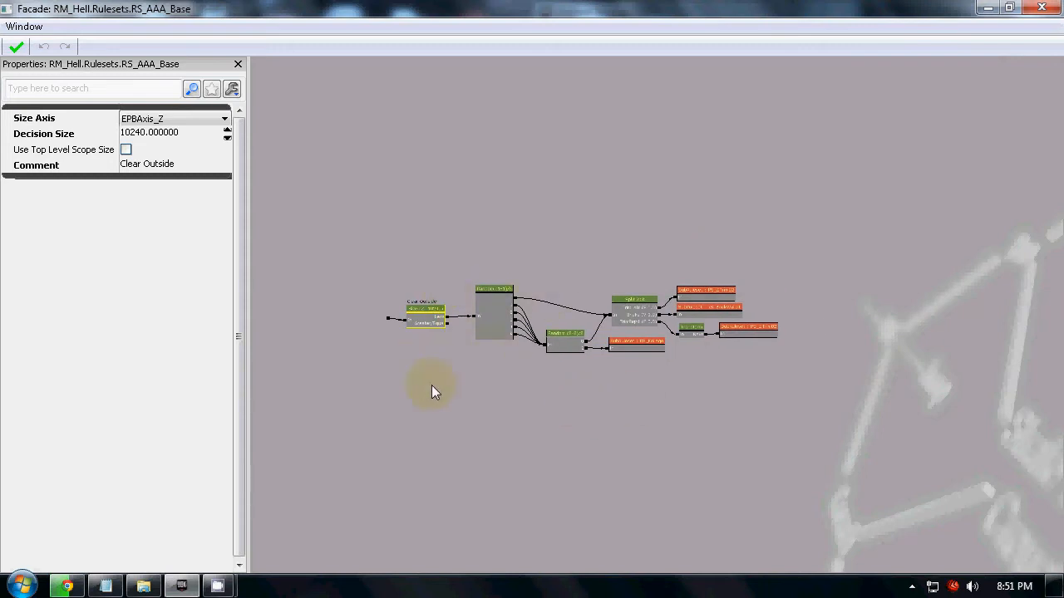
pyautogui.moveTo(431, 385); pyautogui.dragTo(504, 349)
pyautogui.scroll(5, 502, 336)
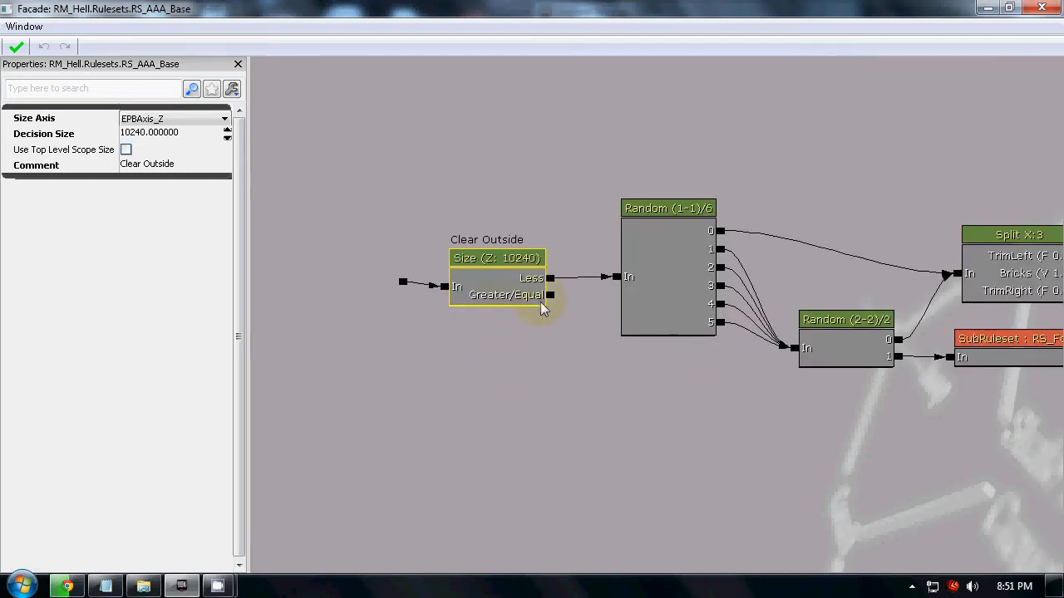
# Deselect the Clear Outside node and shrink the RS_AAA_Base graph window so the level is visible beside it.
pyautogui.moveTo(566, 332); pyautogui.dragTo(551, 380)
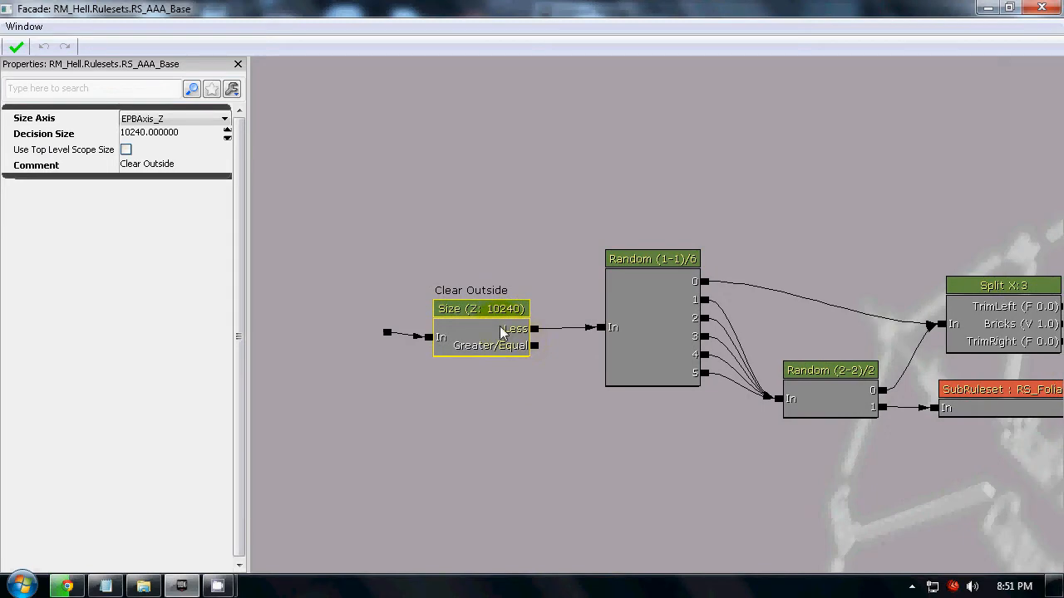
pyautogui.click(470, 375)
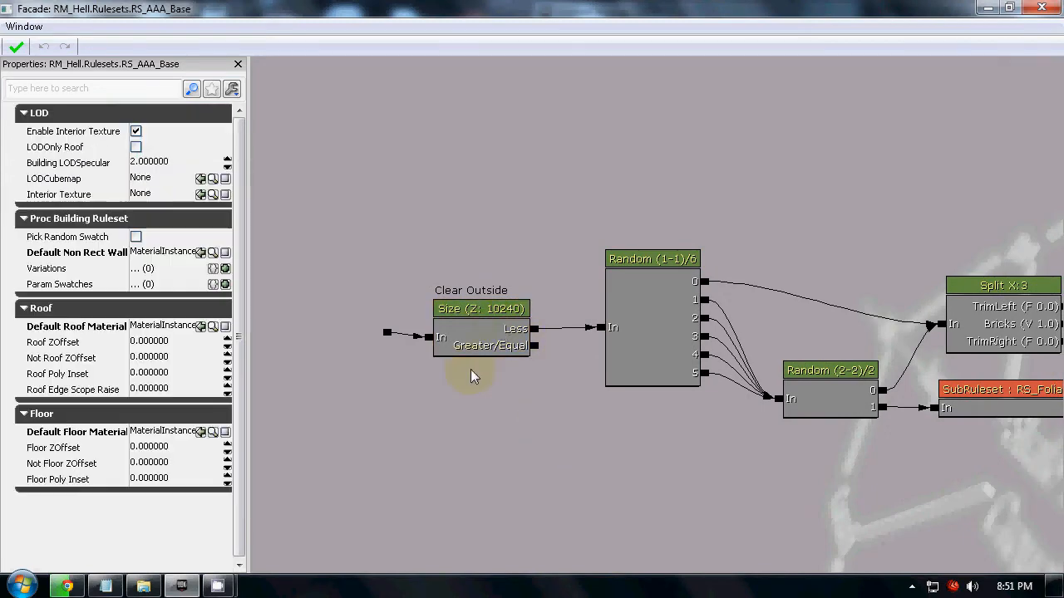
pyautogui.doubleClick(324, 7)
pyautogui.click(691, 73)
pyautogui.moveTo(692, 73); pyautogui.dragTo(831, 65, button='right')
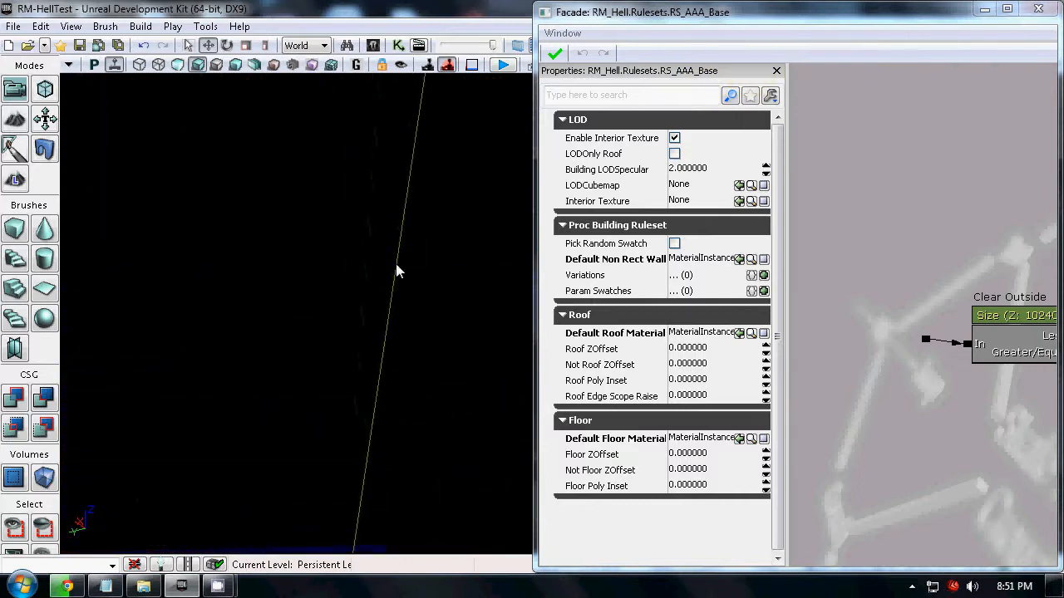
# Select the ProcBuilding volume, view its walls and top edges from several angles in the level, and deselect it.
pyautogui.click(396, 281)
pyautogui.moveTo(376, 254); pyautogui.dragTo(490, 147, button='right')
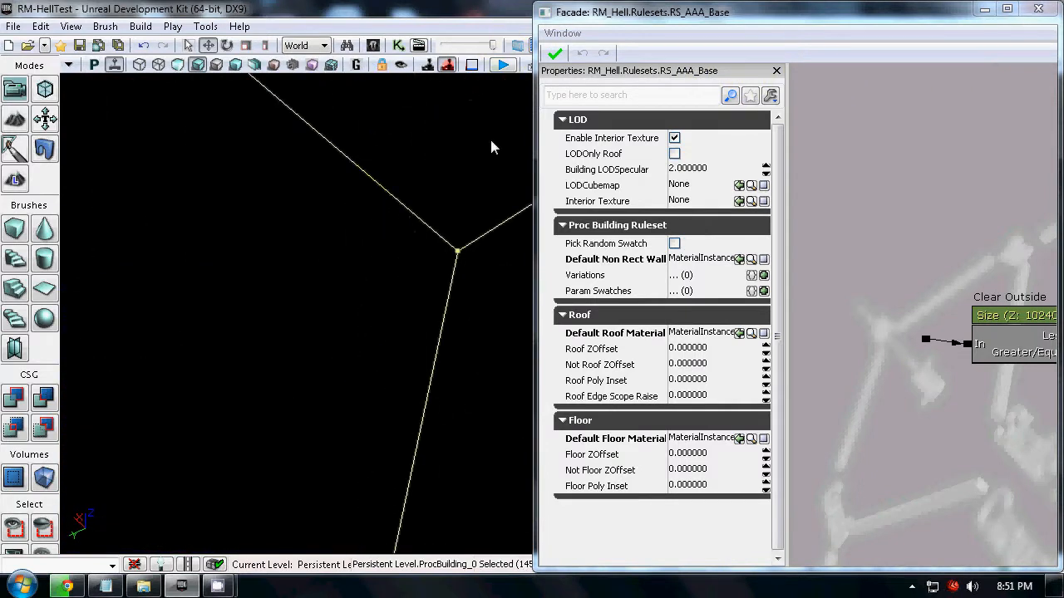
pyautogui.moveTo(141, 212); pyautogui.dragTo(91, 524, button='right')
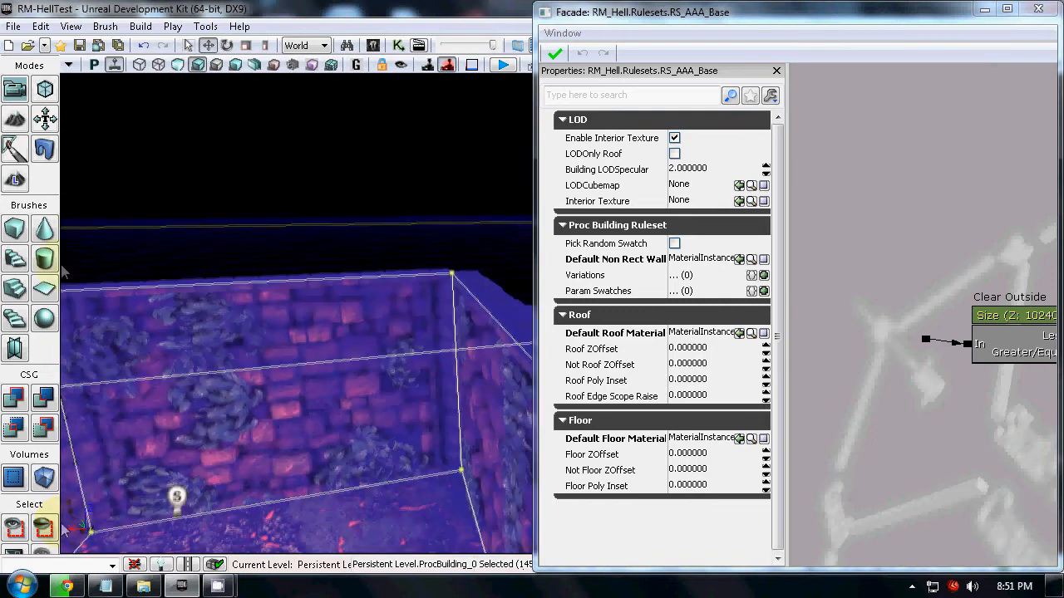
pyautogui.click(388, 143)
pyautogui.moveTo(373, 163); pyautogui.dragTo(101, 382, button='right')
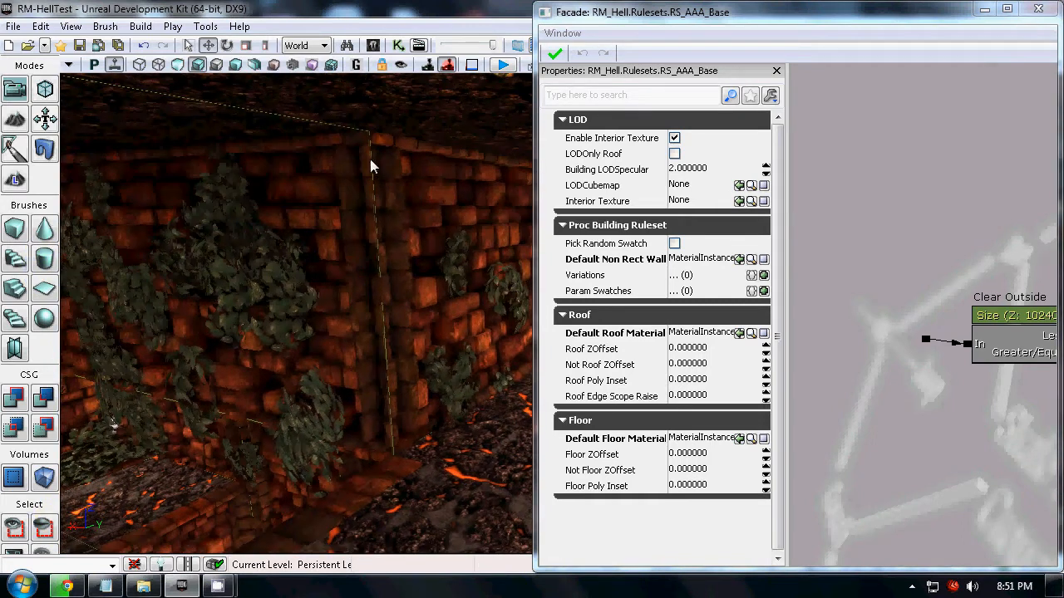
# Review the Random node branches in the full-size RS_AAA_Base graph and close the graph.
pyautogui.moveTo(928, 10); pyautogui.dragTo(851, 1)
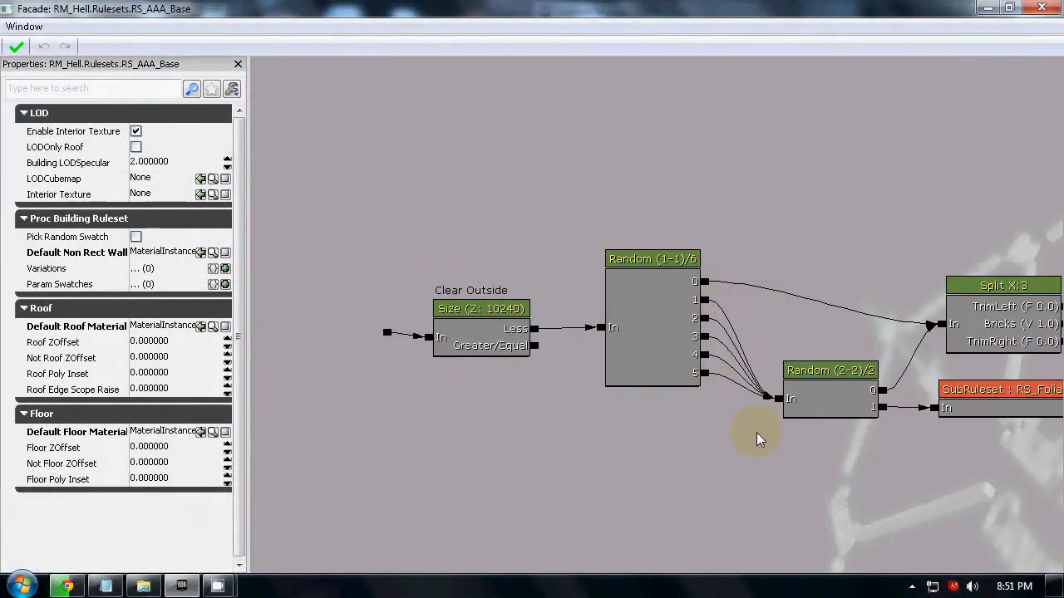
pyautogui.moveTo(755, 432); pyautogui.dragTo(641, 409)
pyautogui.moveTo(783, 470); pyautogui.dragTo(537, 448)
pyautogui.click(1048, 7)
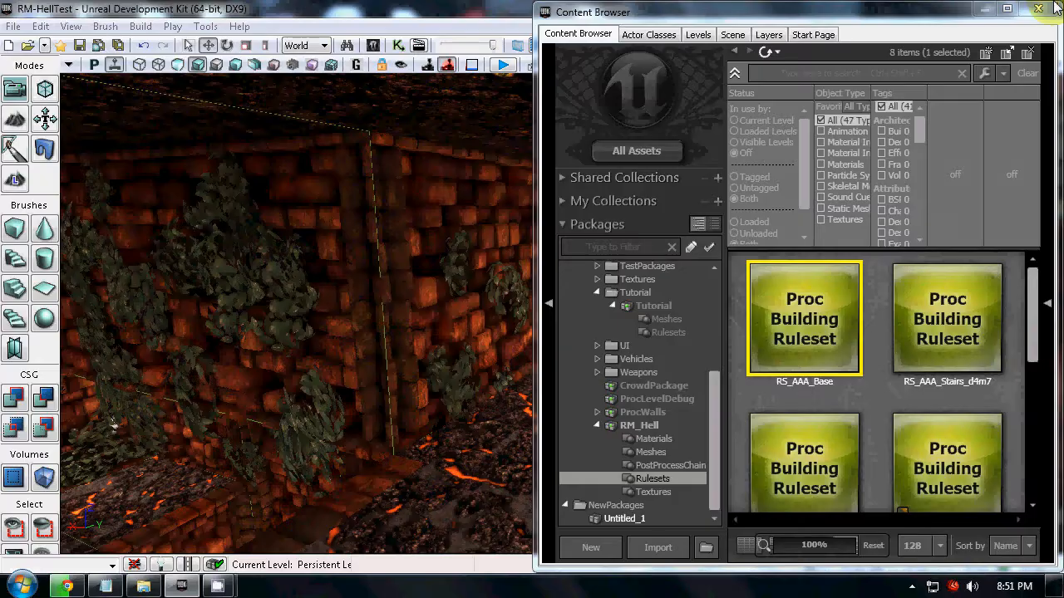
# Enlarge the Content Browser and open the RS_BrickWall01 ruleset from the RM_Hell Rulesets group.
pyautogui.click(1009, 10)
pyautogui.click(638, 469)
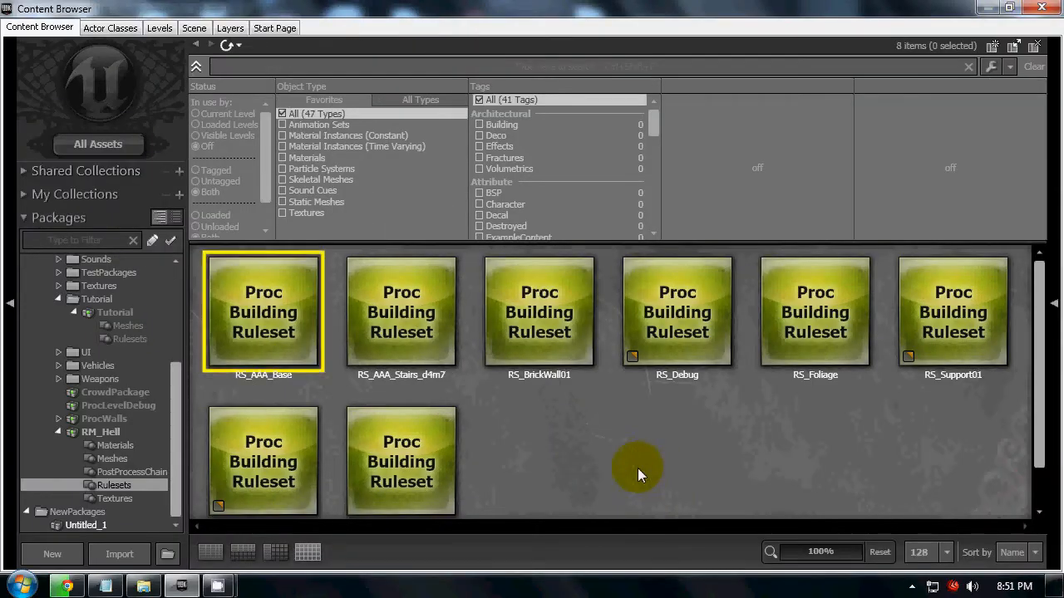
pyautogui.scroll(-2, 649, 455)
pyautogui.scroll(1, 716, 417)
pyautogui.click(536, 319)
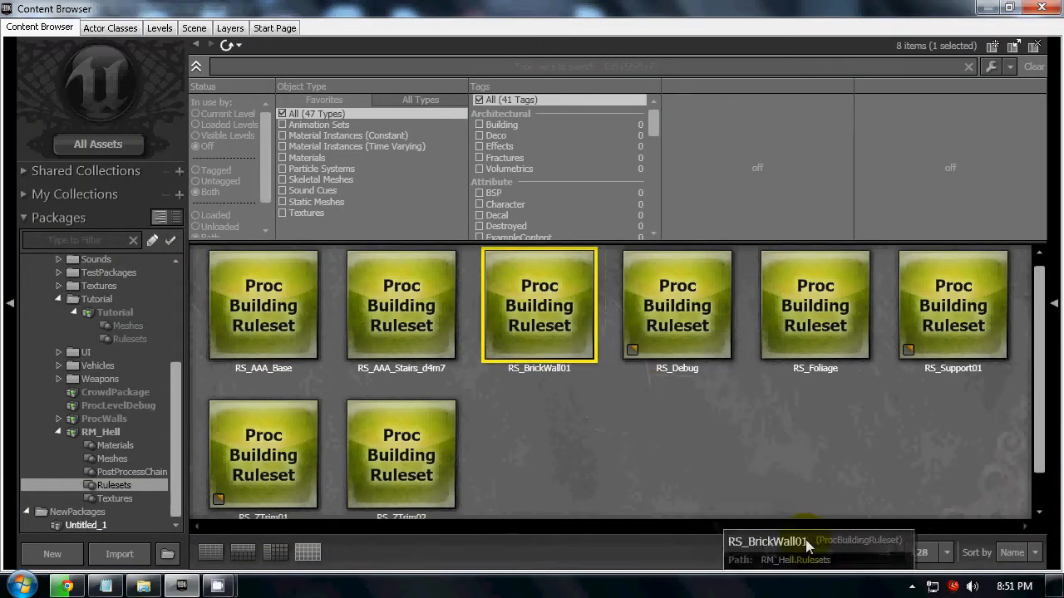
pyautogui.click(527, 281)
# Examine the overall RS_BrickWall01 graph from its first random node through the splits to the mesh nodes.
pyautogui.moveTo(840, 488); pyautogui.dragTo(454, 316)
pyautogui.scroll(-2, 780, 457)
pyautogui.scroll(-3, 252, 378)
pyautogui.scroll(-1, 392, 270)
pyautogui.moveTo(961, 482)
pyautogui.mouseDown()
pyautogui.moveTo(946, 479)
pyautogui.moveTo(969, 490)
pyautogui.mouseUp()
pyautogui.moveTo(843, 491); pyautogui.dragTo(683, 494)
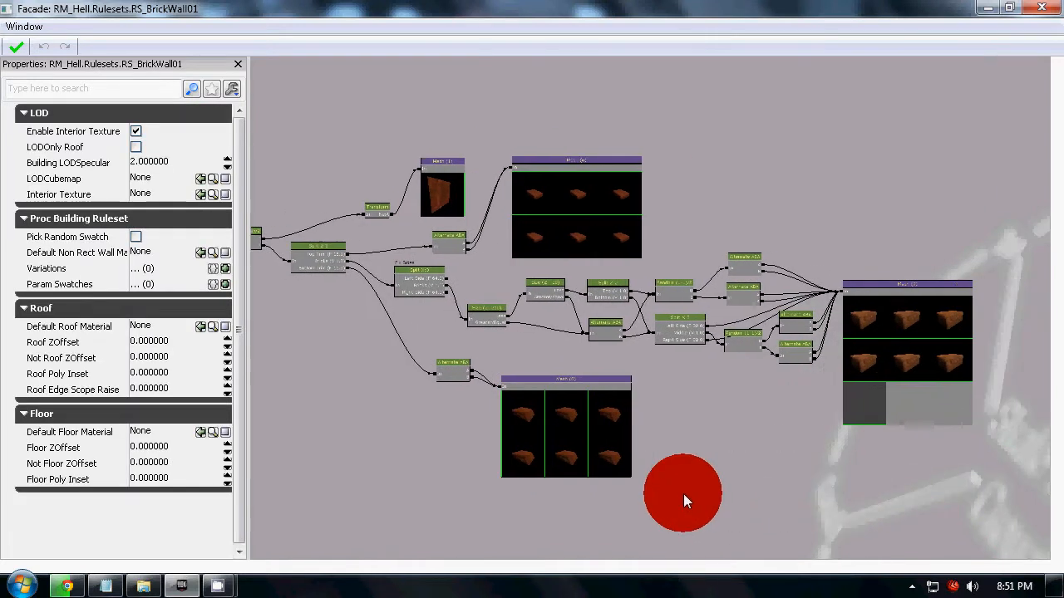
# Select the Mesh (7) node and expand its Building Meshes entries 1 and 2 to inspect their mesh settings.
pyautogui.scroll(2, 845, 367)
pyautogui.scroll(3, 862, 286)
pyautogui.click(862, 279)
pyautogui.moveTo(557, 424); pyautogui.dragTo(453, 502)
pyautogui.click(767, 324)
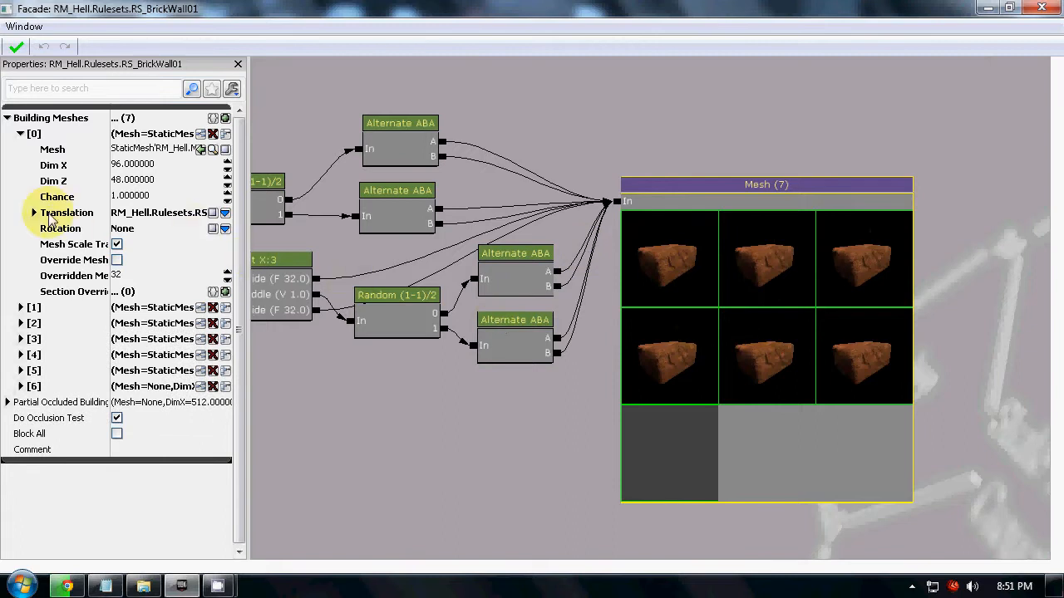
pyautogui.click(21, 308)
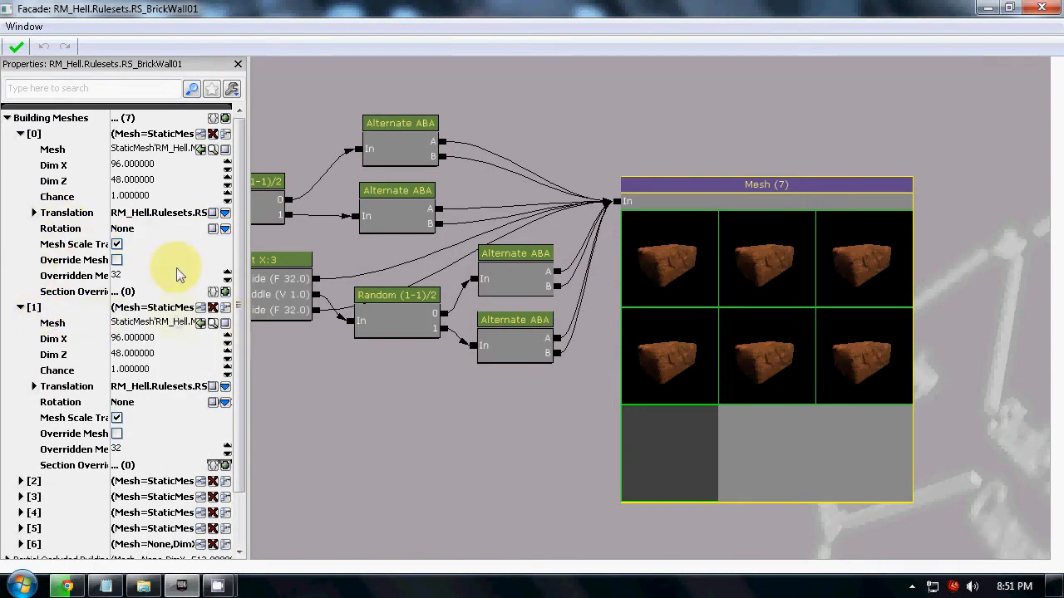
pyautogui.moveTo(242, 366); pyautogui.dragTo(247, 463)
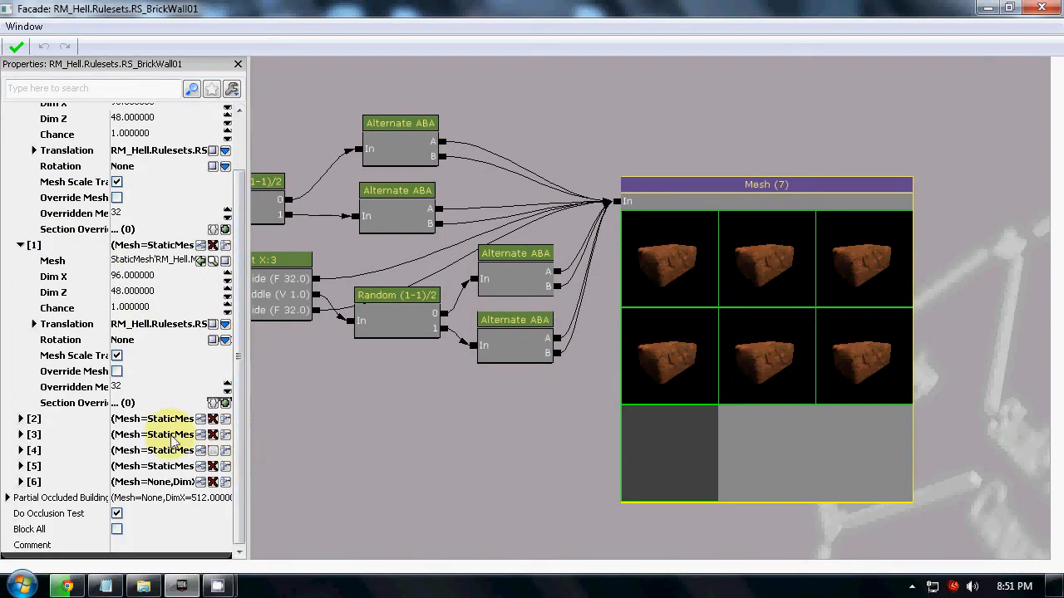
pyautogui.click(21, 419)
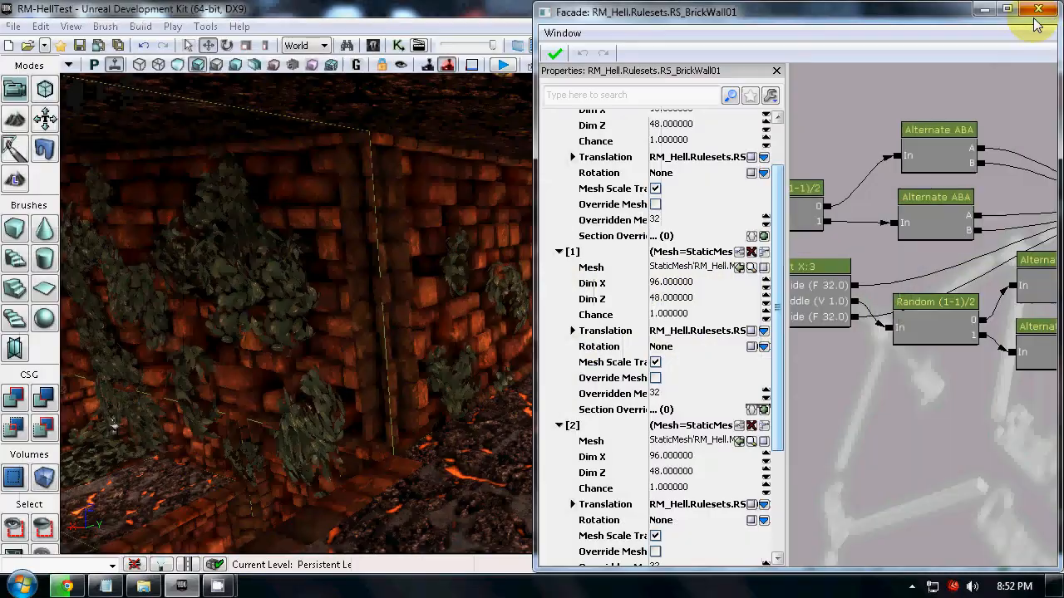
# Inspect the bricks and gaps of the level's walls up close beside the Mesh (7) node's building meshes.
pyautogui.moveTo(327, 418); pyautogui.dragTo(211, 307)
pyautogui.moveTo(938, 441); pyautogui.dragTo(781, 381)
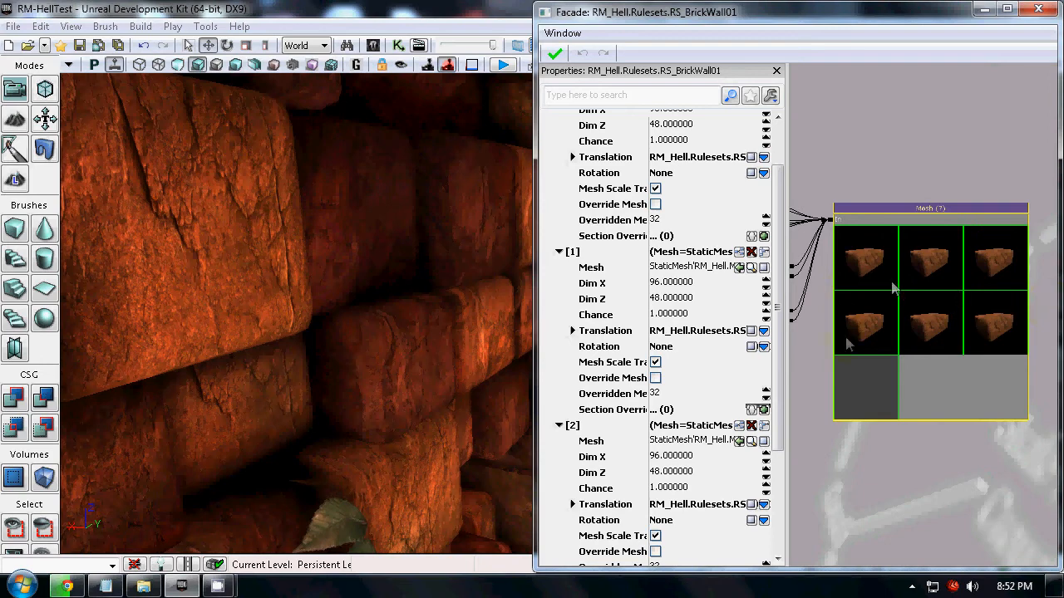
pyautogui.moveTo(288, 447); pyautogui.dragTo(714, 185)
pyautogui.press('s')
pyautogui.moveTo(715, 184); pyautogui.dragTo(648, 33, button='right')
pyautogui.moveTo(648, 33); pyautogui.dragTo(525, 112)
pyautogui.click(902, 403)
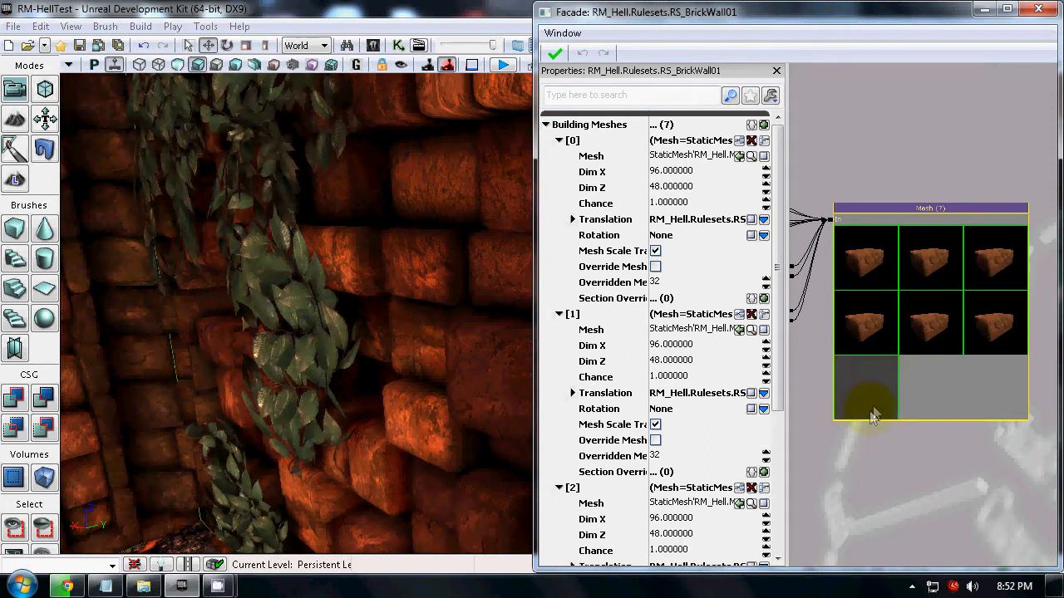
pyautogui.moveTo(381, 406); pyautogui.dragTo(506, 552)
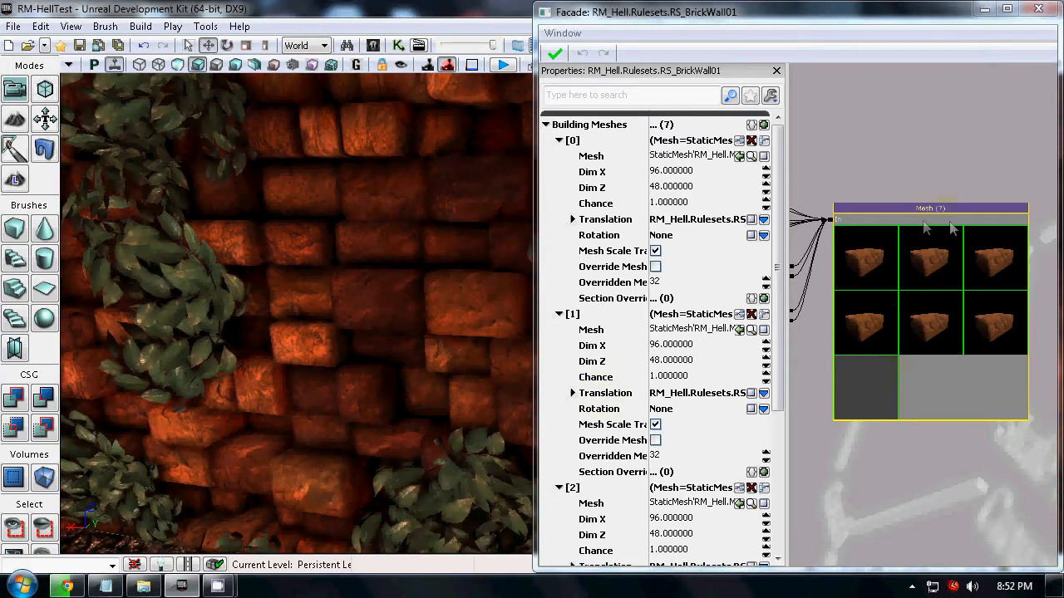
pyautogui.moveTo(410, 307); pyautogui.dragTo(632, 523, button='right')
pyautogui.moveTo(596, 527); pyautogui.dragTo(472, 368)
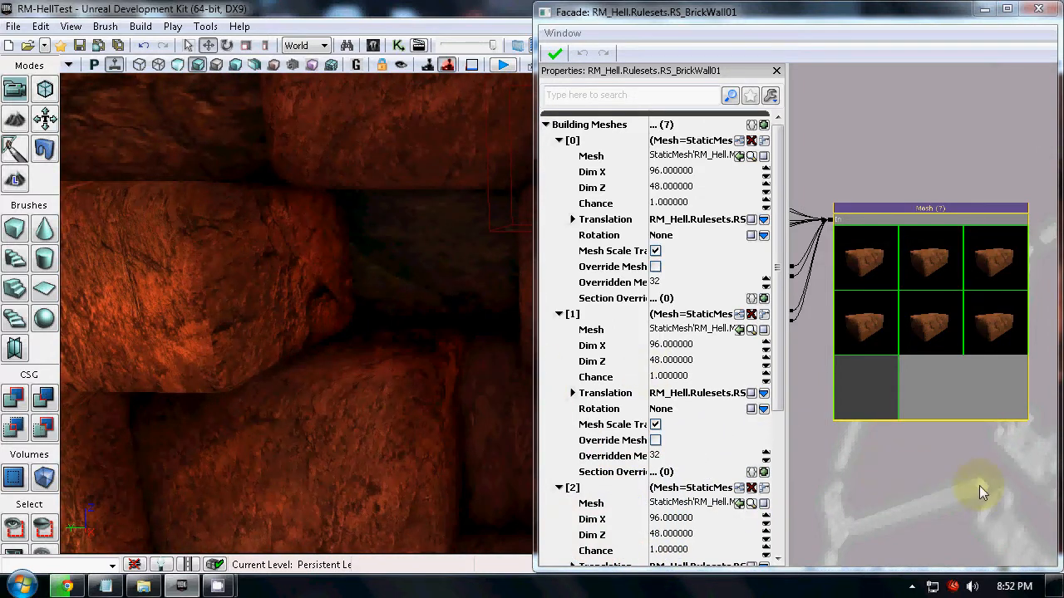
# Return the RS_BrickWall01 graph to full size and select the Mesh (1) node fed by the Transform node.
pyautogui.moveTo(900, 16); pyautogui.dragTo(846, 1)
pyautogui.scroll(-7, 541, 501)
pyautogui.moveTo(540, 500); pyautogui.dragTo(901, 378)
pyautogui.scroll(5, 787, 307)
pyautogui.click(554, 197)
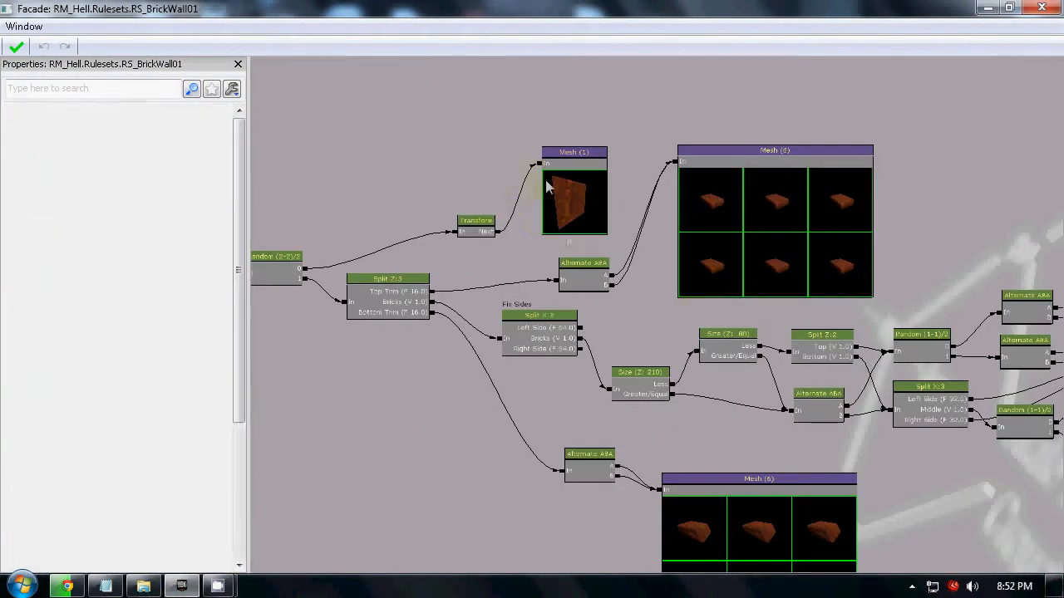
pyautogui.moveTo(492, 275); pyautogui.dragTo(241, 223)
pyautogui.scroll(-3, 430, 248)
# Compare the wall behind the bricks in the level with the Mesh (1) branch of the graph.
pyautogui.moveTo(398, 6); pyautogui.dragTo(896, 20)
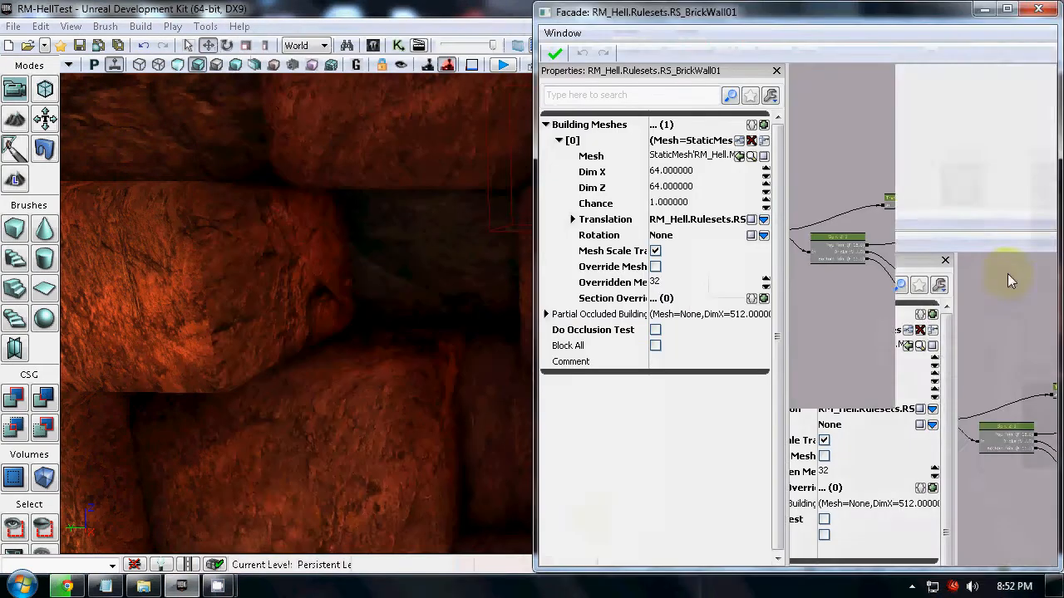
pyautogui.moveTo(269, 525); pyautogui.dragTo(582, 523)
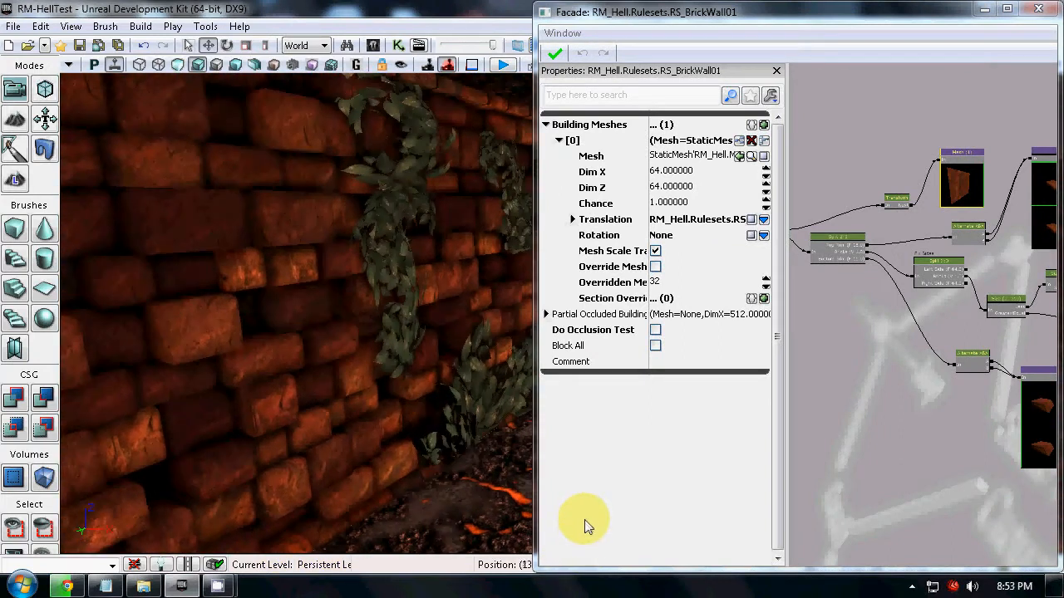
pyautogui.moveTo(904, 139); pyautogui.dragTo(1010, 108)
pyautogui.moveTo(270, 402); pyautogui.dragTo(410, 323)
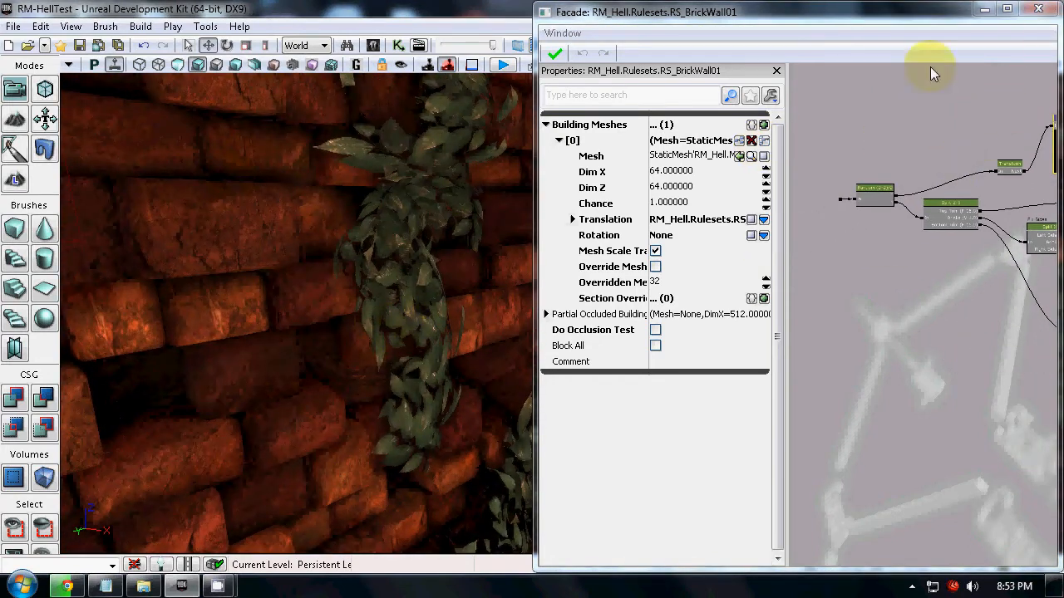
# Close the RS_BrickWall01 graph, reopen the RS_AAA_Base ruleset, and show its graph beside the level.
pyautogui.click(1038, 11)
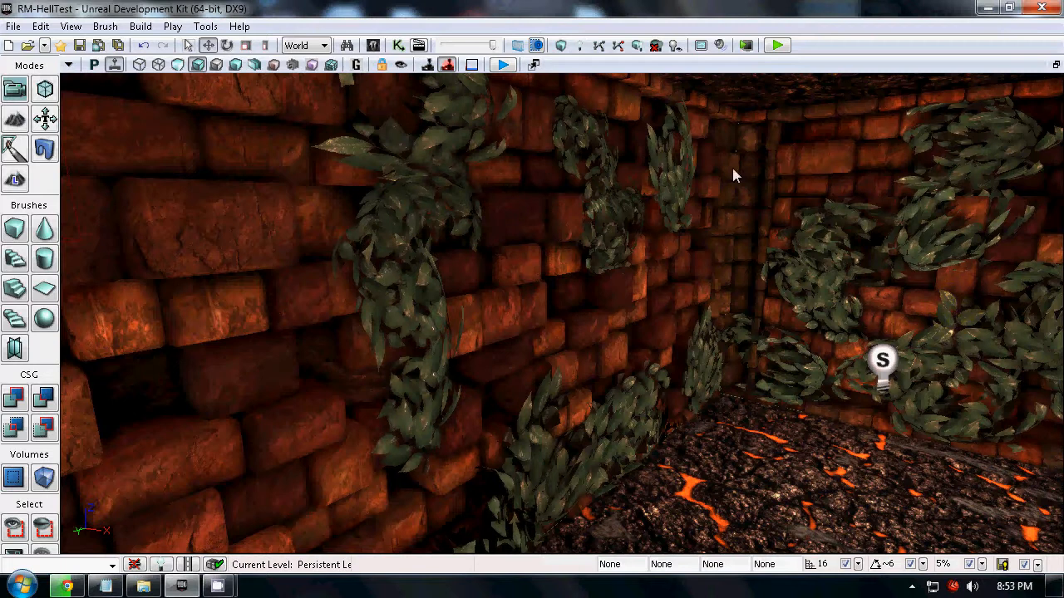
pyautogui.click(374, 49)
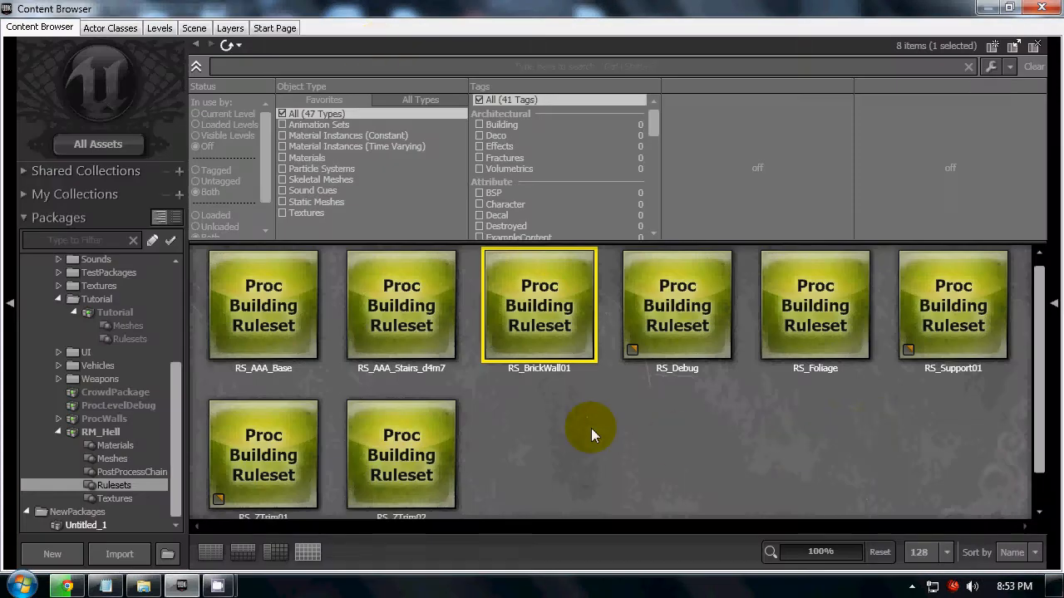
pyautogui.click(241, 339)
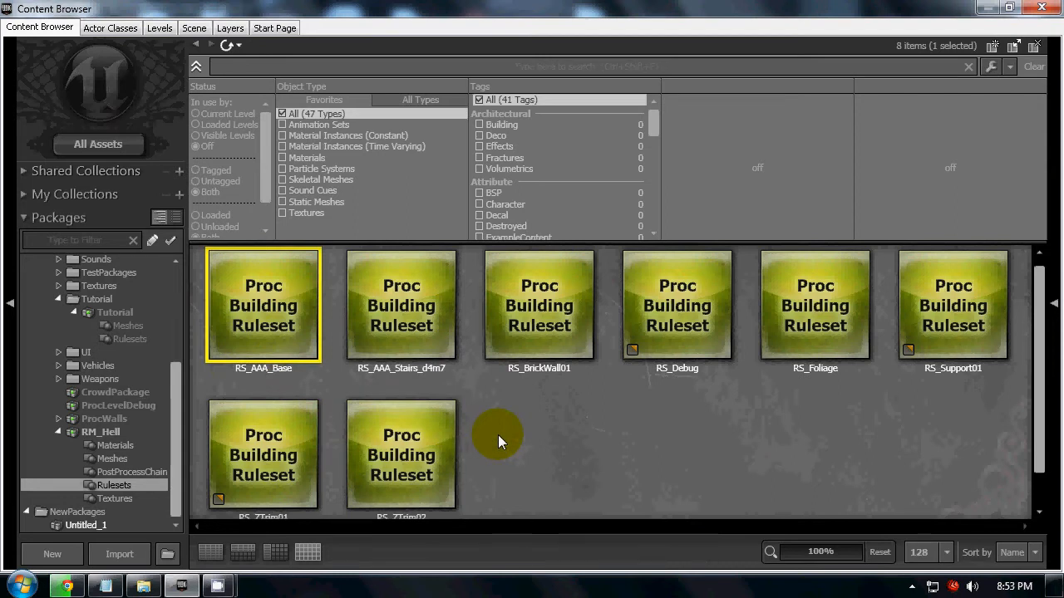
pyautogui.moveTo(295, 319)
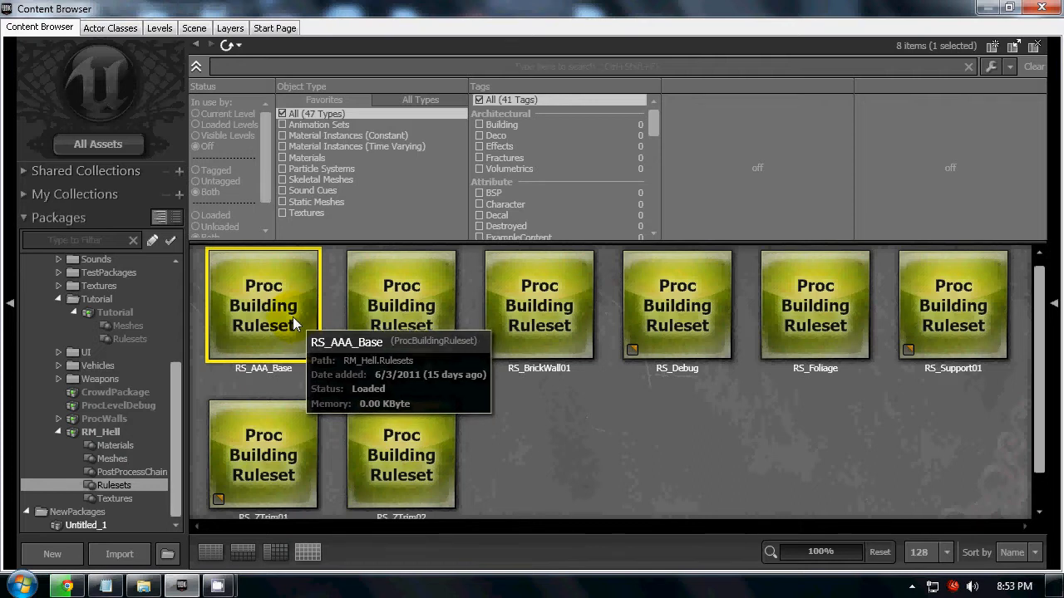
pyautogui.doubleClick(295, 318)
pyautogui.click(499, 11)
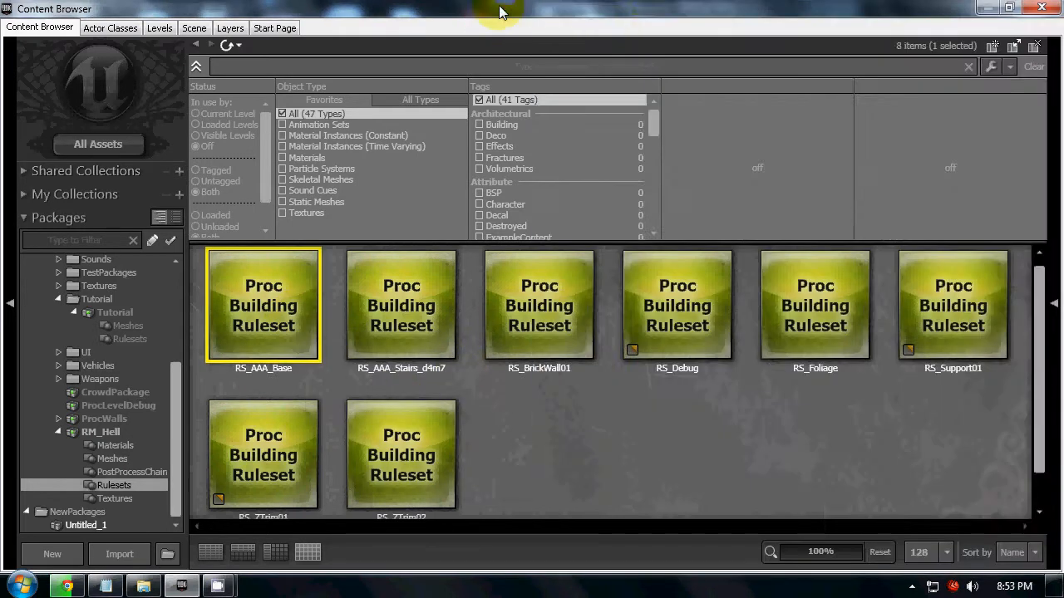
pyautogui.click(1042, 8)
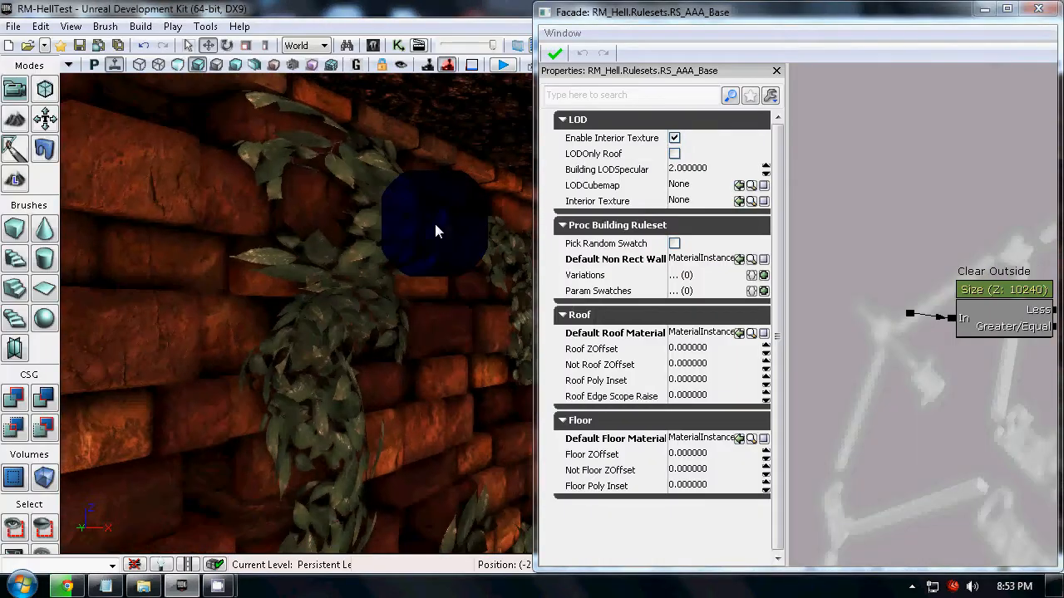
# Inspect the foliage covering the brick wall up close in the level.
pyautogui.moveTo(434, 258); pyautogui.dragTo(351, 217)
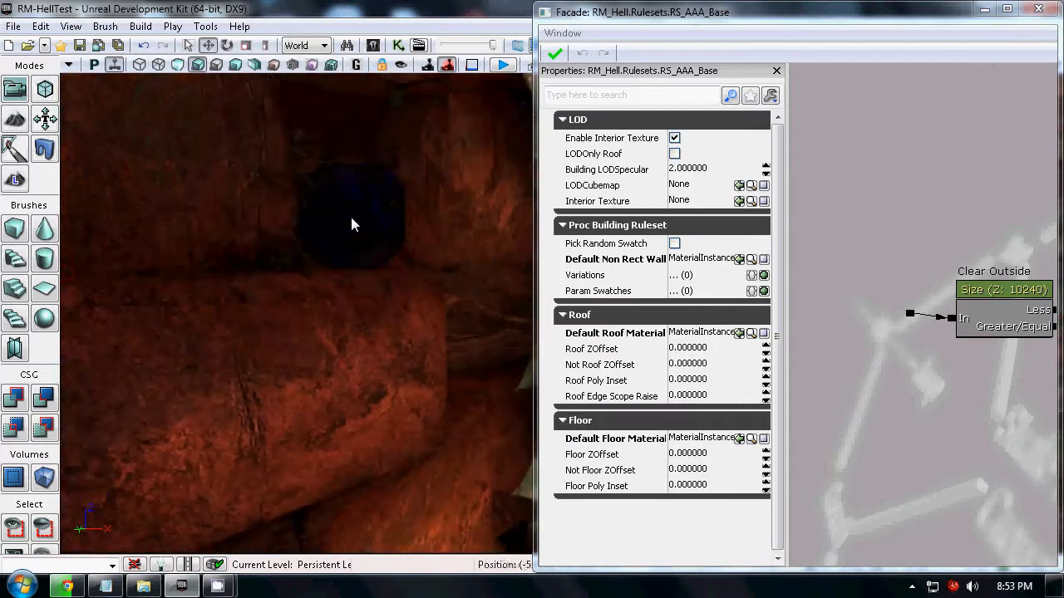
pyautogui.moveTo(352, 217); pyautogui.dragTo(550, 163, button='right')
pyautogui.moveTo(550, 166)
pyautogui.mouseDown()
pyautogui.moveTo(499, 166)
pyautogui.moveTo(535, 167)
pyautogui.mouseUp()
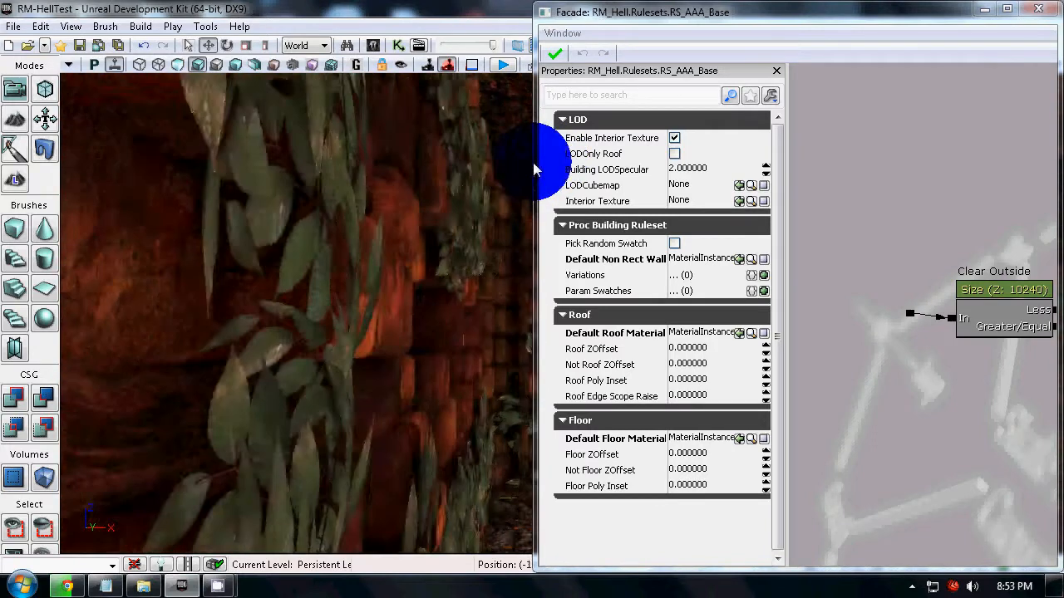
pyautogui.moveTo(444, 188); pyautogui.dragTo(477, 176)
# Examine the Random (2-2)/2 node's Min and Max Num Executed settings, deselect it, and view its Split X:3 and RS_Foliage outputs.
pyautogui.scroll(-7, 985, 412)
pyautogui.moveTo(980, 345); pyautogui.dragTo(934, 307)
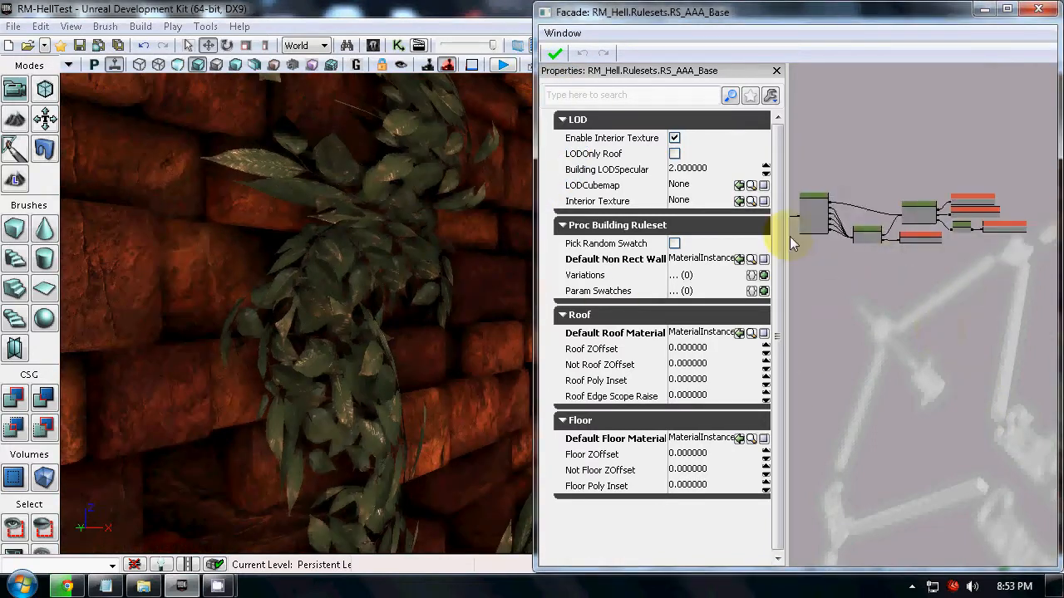
pyautogui.scroll(5, 1012, 318)
pyautogui.moveTo(1012, 318); pyautogui.dragTo(922, 323)
pyautogui.scroll(2, 922, 323)
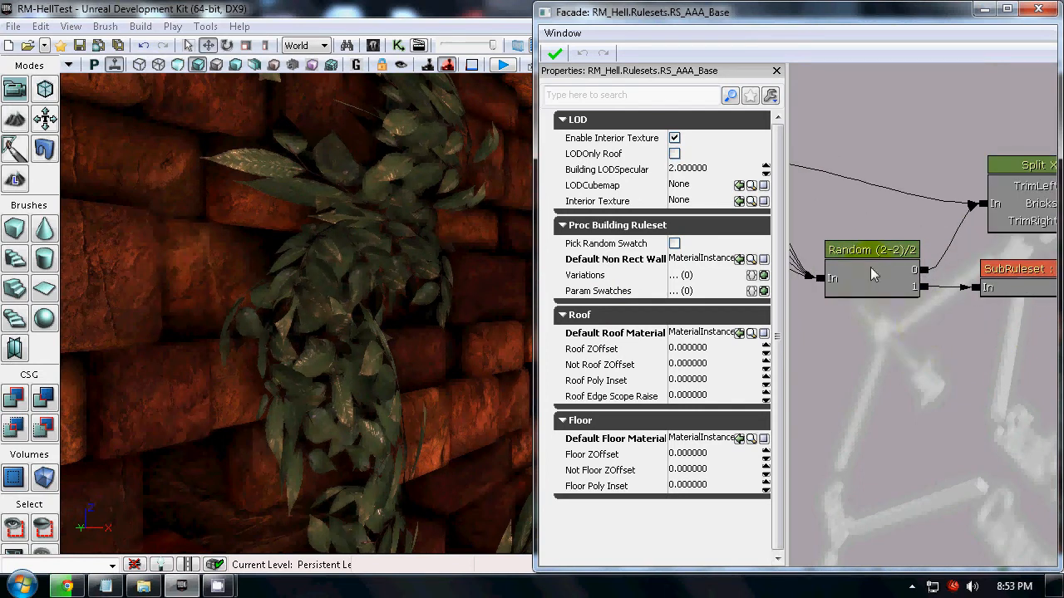
pyautogui.moveTo(872, 273); pyautogui.dragTo(888, 297)
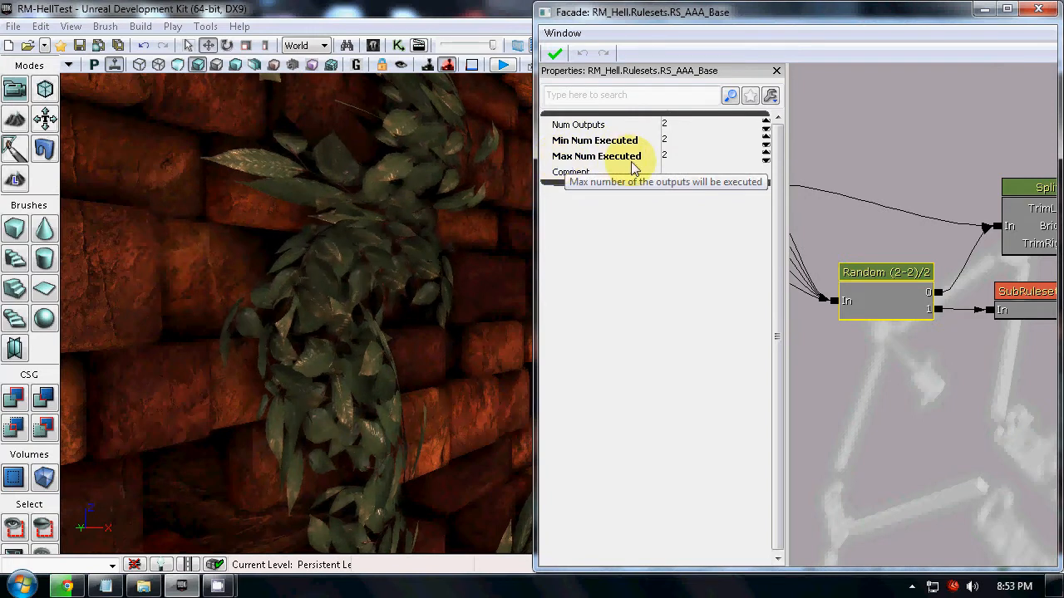
pyautogui.click(672, 141)
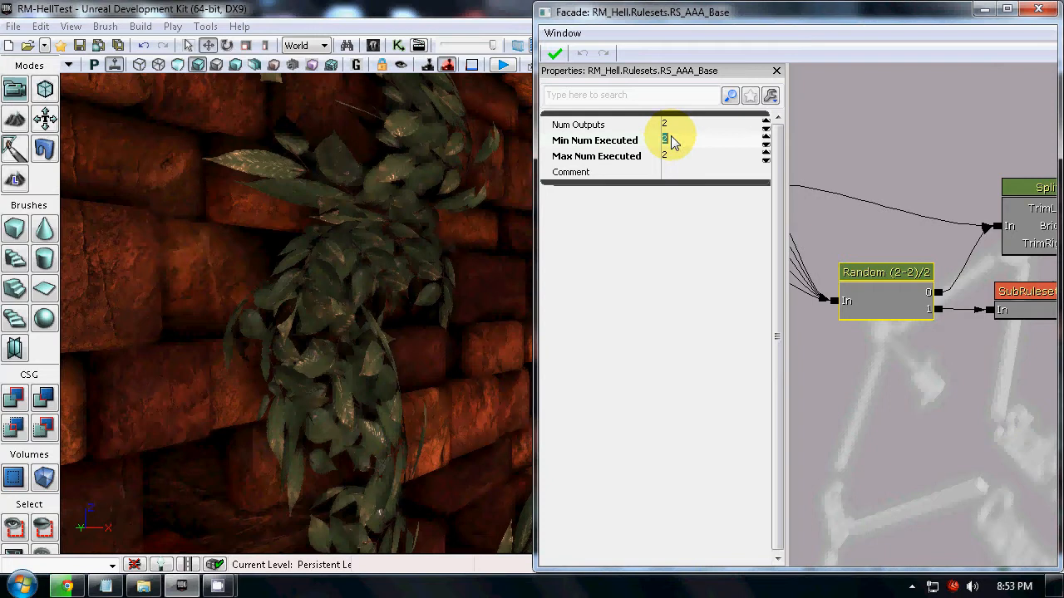
pyautogui.click(956, 385)
pyautogui.moveTo(944, 367); pyautogui.dragTo(843, 339)
pyautogui.scroll(-3, 937, 322)
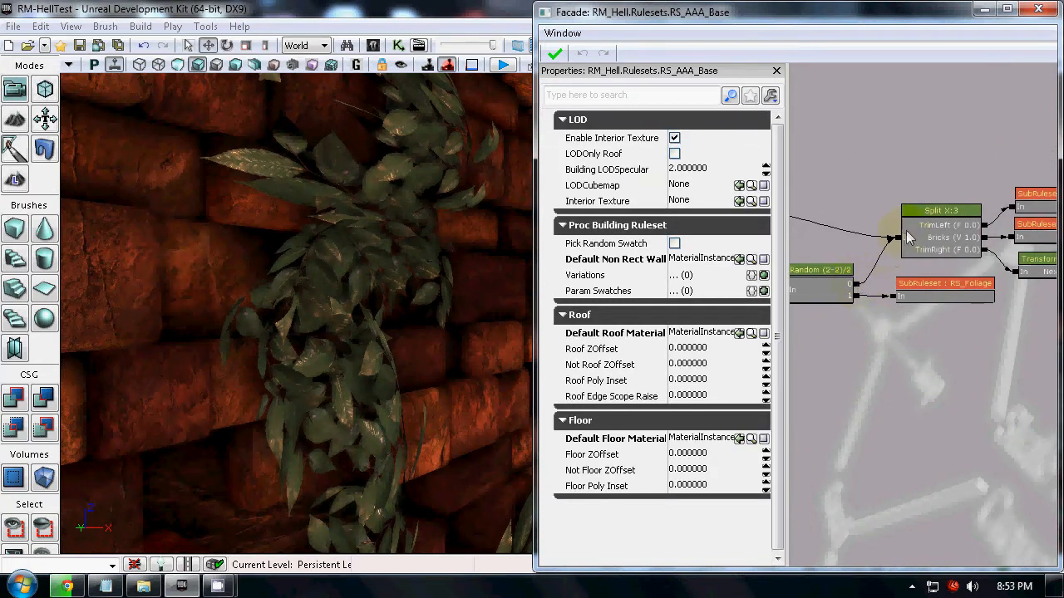
# Compare the foliage patches on the brick wall with the RS_Foliage and Split X:3 outputs in the RS_AAA_Base graph.
pyautogui.moveTo(960, 359)
pyautogui.mouseDown()
pyautogui.moveTo(851, 337)
pyautogui.moveTo(979, 333)
pyautogui.mouseUp()
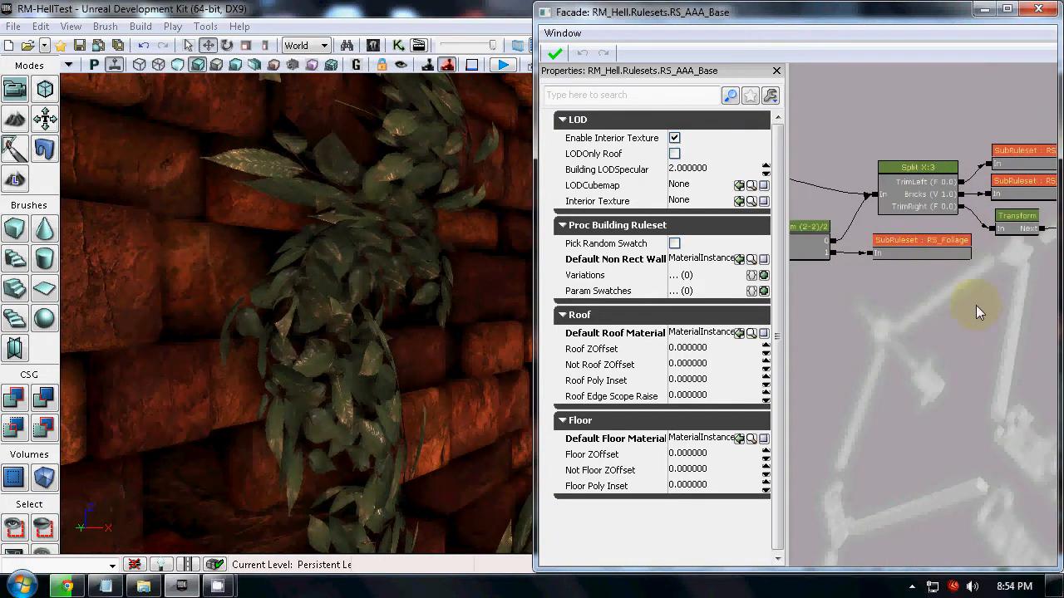
pyautogui.moveTo(367, 428)
pyautogui.mouseDown()
pyautogui.moveTo(380, 494)
pyautogui.moveTo(422, 563)
pyautogui.moveTo(354, 424)
pyautogui.mouseUp()
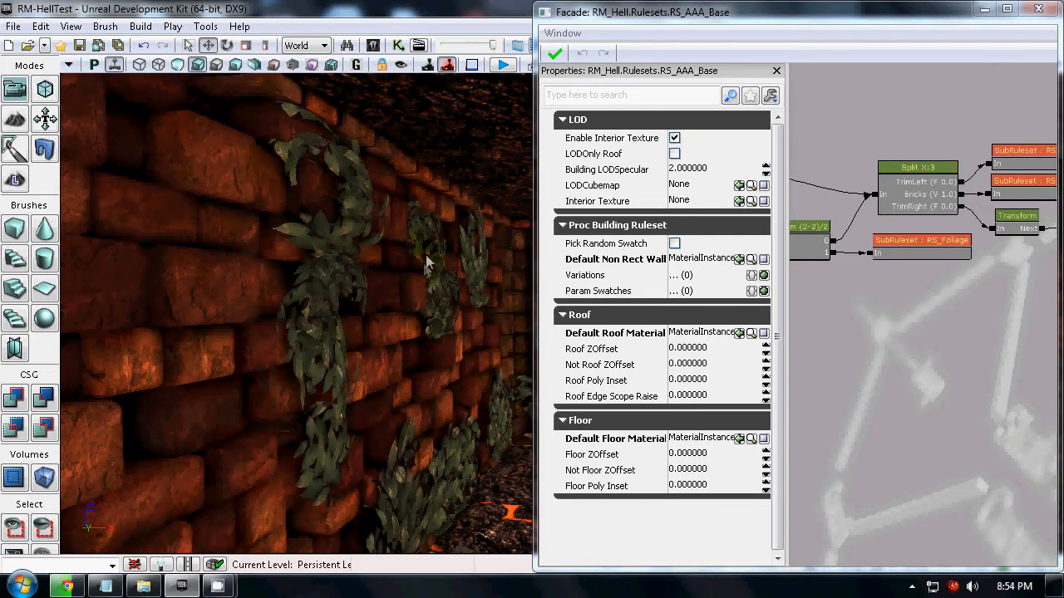
pyautogui.moveTo(418, 382); pyautogui.dragTo(363, 317)
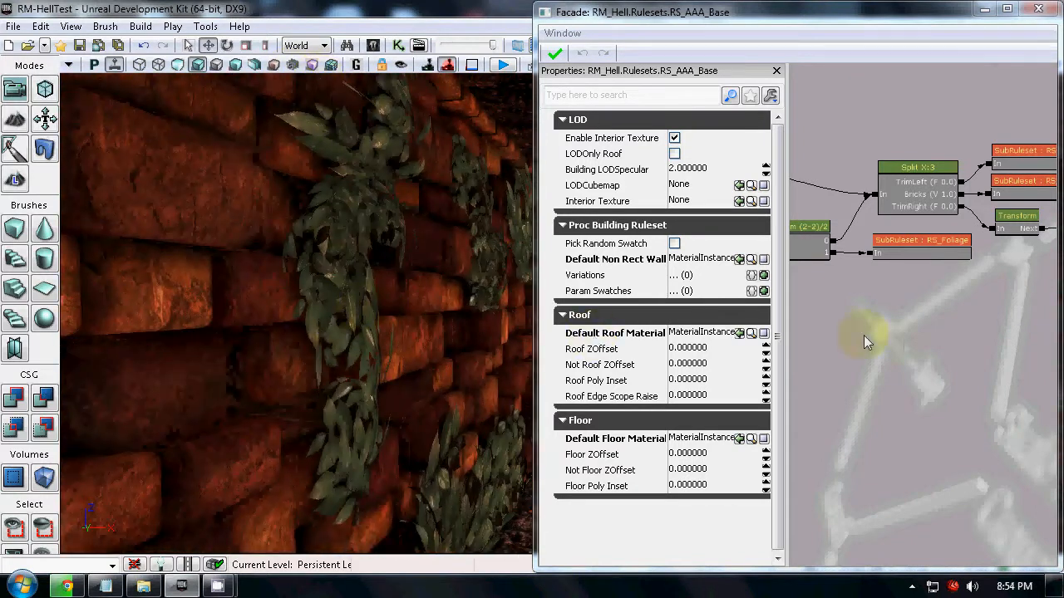
pyautogui.moveTo(864, 341); pyautogui.dragTo(914, 358)
pyautogui.moveTo(814, 343); pyautogui.dragTo(940, 374)
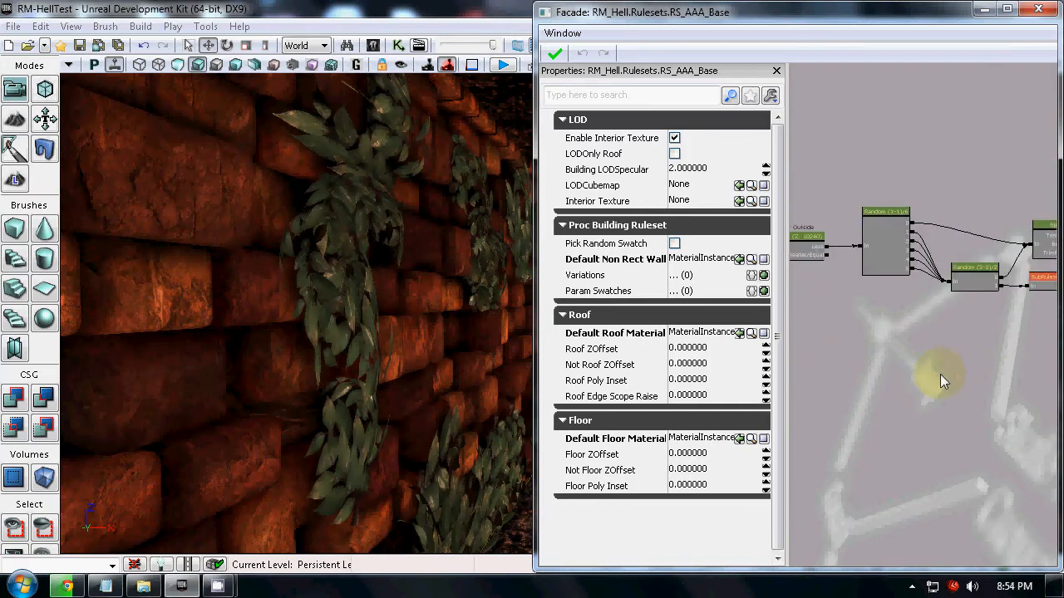
# Close the RS_AAA_Base graph and show the RM_Hell rulesets in the Content Browser beside the level.
pyautogui.click(1031, 15)
pyautogui.moveTo(766, 364); pyautogui.dragTo(782, 458, button='right')
pyautogui.moveTo(782, 457); pyautogui.dragTo(747, 350)
pyautogui.click(373, 45)
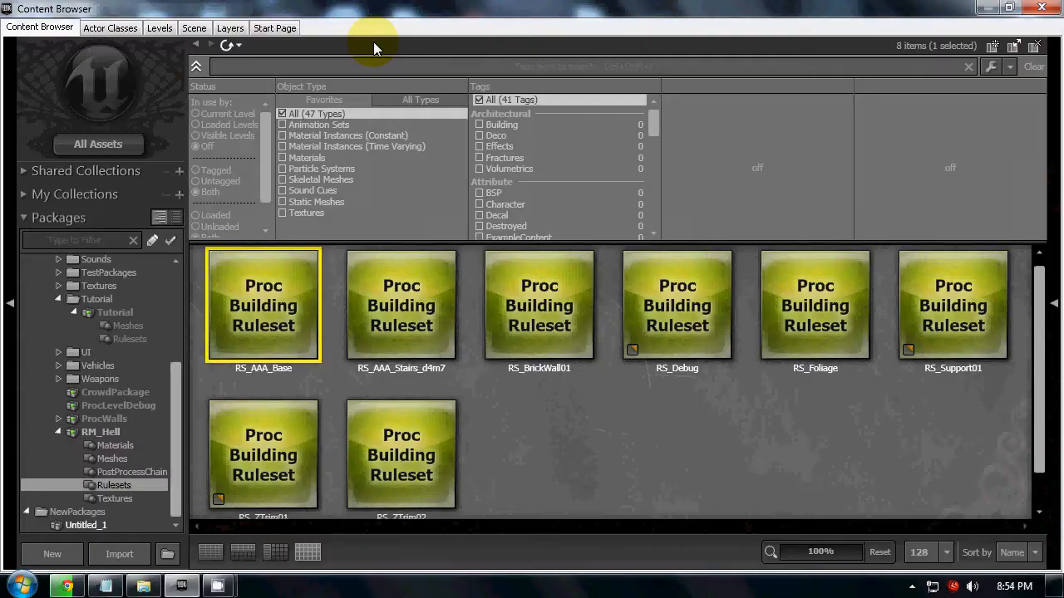
pyautogui.moveTo(681, 7); pyautogui.dragTo(1063, 160)
# Find the brick stairs in the level, then select the RS_AAA_Stairs_d4m7 ruleset and the stairs' building volume.
pyautogui.moveTo(274, 466); pyautogui.dragTo(395, 504, button='right')
pyautogui.moveTo(410, 413); pyautogui.dragTo(432, 374, button='right')
pyautogui.click(871, 392)
pyautogui.scroll(-1, 880, 383)
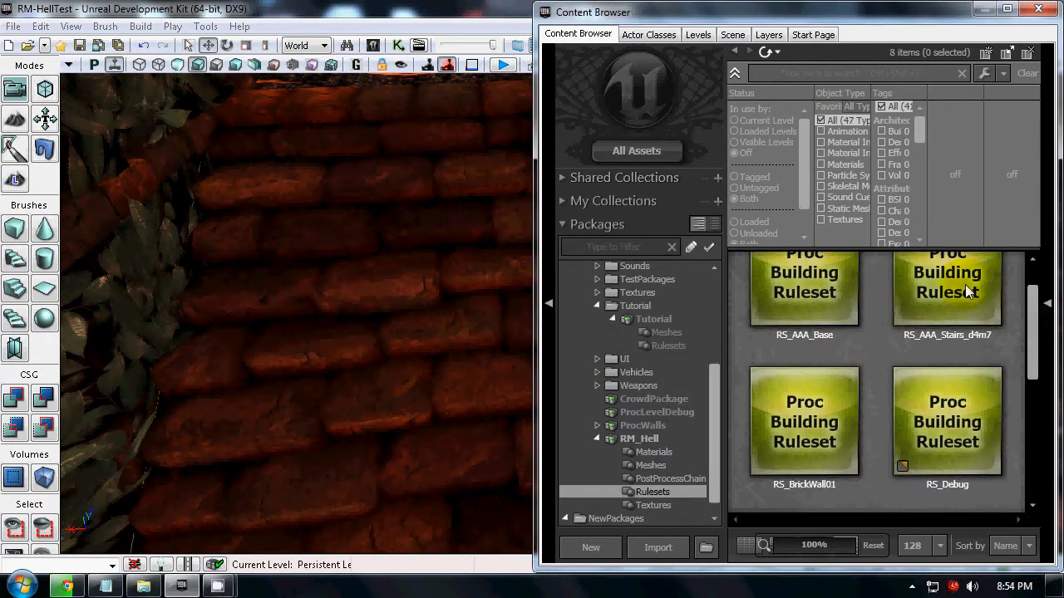
pyautogui.scroll(1, 965, 284)
pyautogui.click(956, 308)
pyautogui.click(296, 322)
pyautogui.moveTo(256, 220); pyautogui.dragTo(532, 378, button='right')
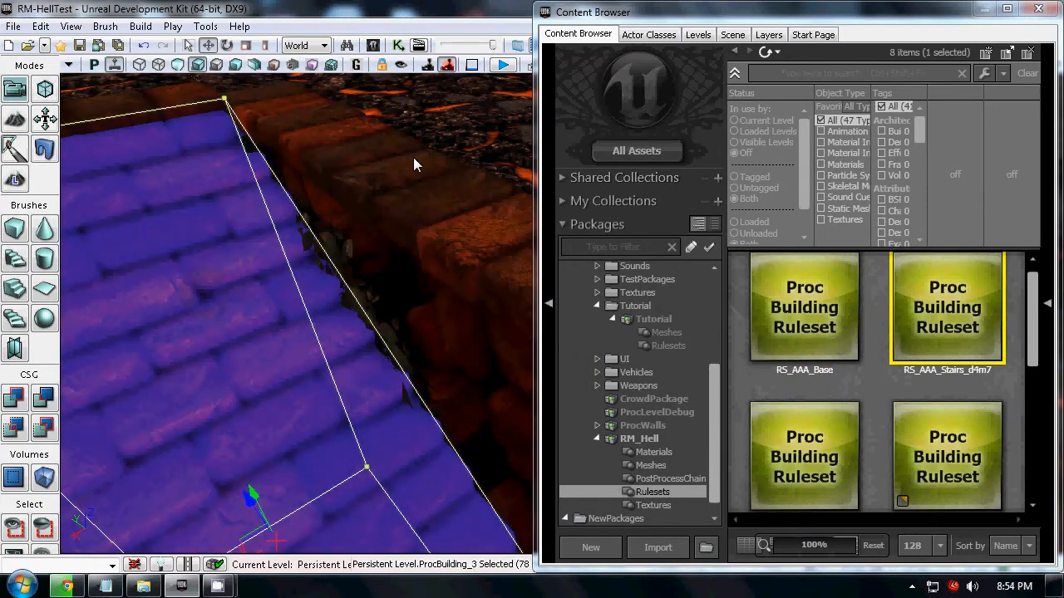
# Deselect the stairs' volume and inspect the stairs and surrounding walls up close, including in unlit view.
pyautogui.click(413, 157)
pyautogui.moveTo(347, 252); pyautogui.dragTo(60, 200, button='right')
pyautogui.click(278, 325)
pyautogui.moveTo(278, 325); pyautogui.dragTo(667, 397, button='right')
pyautogui.moveTo(666, 396); pyautogui.dragTo(544, 262)
pyautogui.moveTo(327, 355); pyautogui.dragTo(536, 359, button='right')
pyautogui.moveTo(514, 413); pyautogui.dragTo(371, 249, button='right')
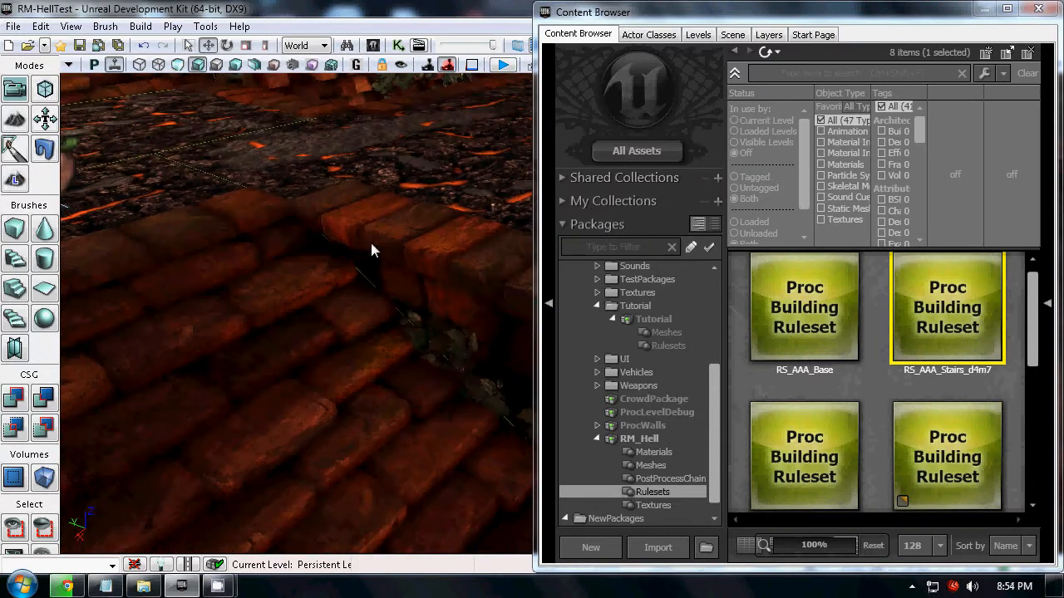
pyautogui.moveTo(376, 352); pyautogui.dragTo(318, 229, button='right')
pyautogui.moveTo(375, 353)
pyautogui.mouseDown(button='right')
pyautogui.moveTo(467, 308)
pyautogui.moveTo(507, 370)
pyautogui.moveTo(461, 484)
pyautogui.moveTo(622, 487)
pyautogui.moveTo(457, 561)
pyautogui.moveTo(469, 562)
pyautogui.mouseUp(button='right')
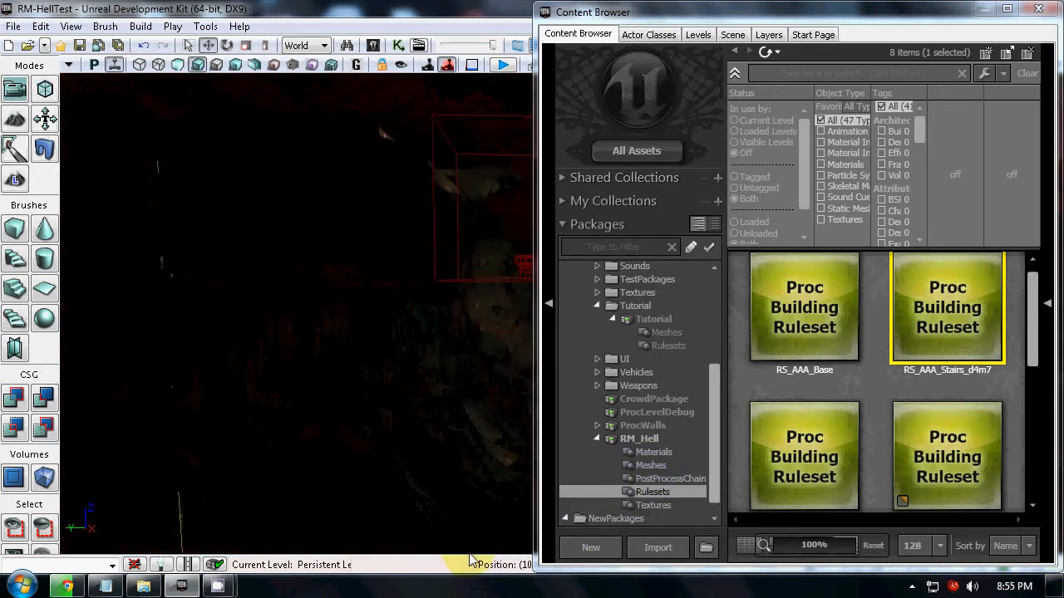
# Close the Content Browser and inspect where the brick stairs meet the walls and lava floor in the unlit level view.
pyautogui.click(1038, 10)
pyautogui.moveTo(639, 355); pyautogui.dragTo(639, 371, button='right')
pyautogui.moveTo(640, 371); pyautogui.dragTo(746, 303)
pyautogui.moveTo(745, 302); pyautogui.dragTo(381, 447, button='right')
pyautogui.moveTo(381, 447); pyautogui.dragTo(220, 300)
pyautogui.moveTo(220, 293); pyautogui.dragTo(690, 462, button='right')
pyautogui.moveTo(690, 462); pyautogui.dragTo(827, 329)
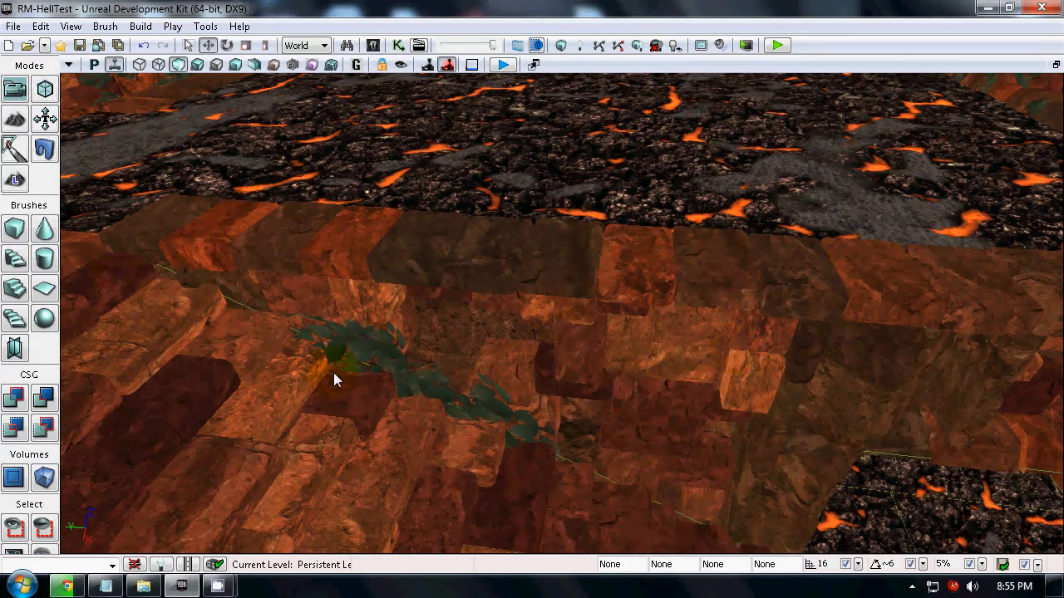
pyautogui.moveTo(565, 423); pyautogui.dragTo(819, 461)
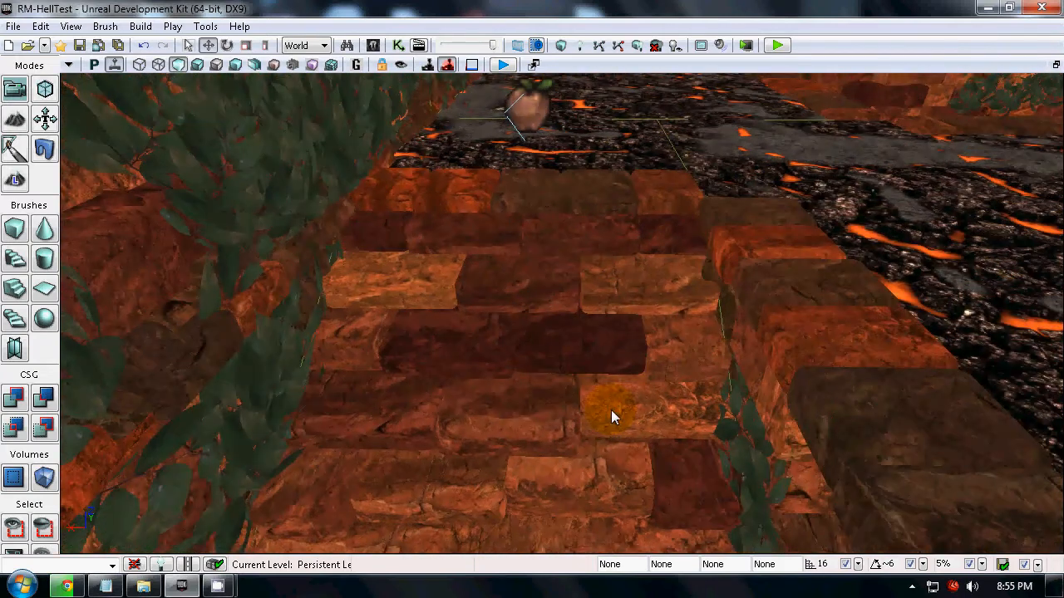
# Return the level view to lit, compare the stairs' building volume with the main one by selecting each, and clear the selection.
pyautogui.click(611, 410)
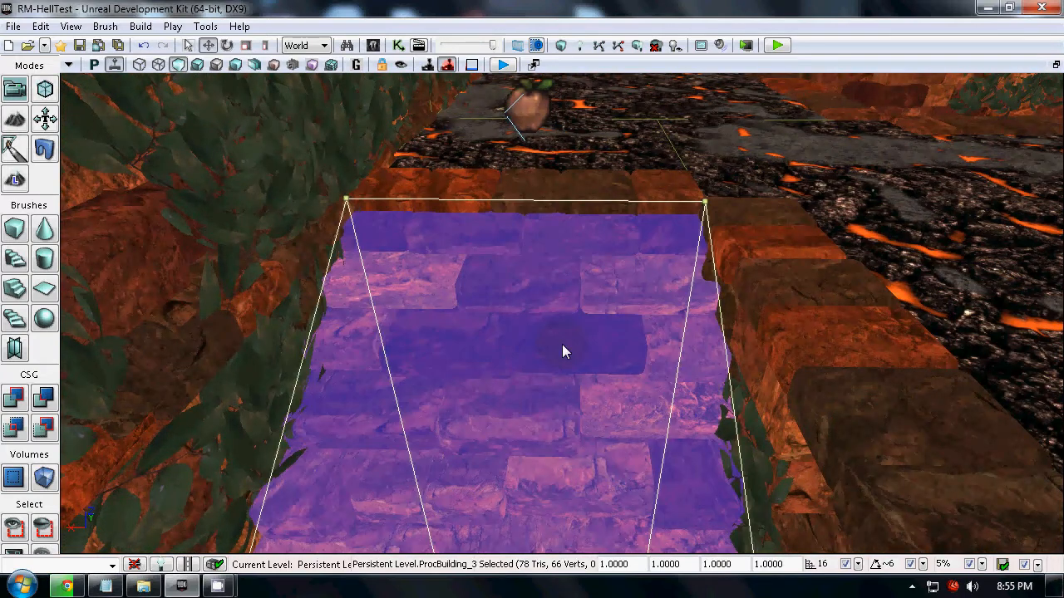
pyautogui.click(198, 67)
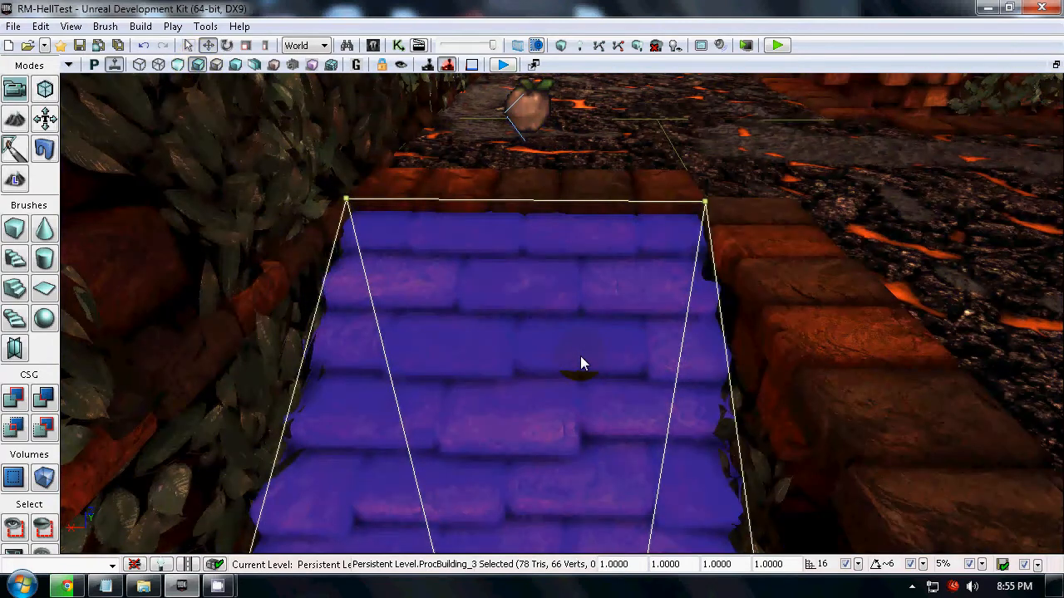
pyautogui.click(563, 340)
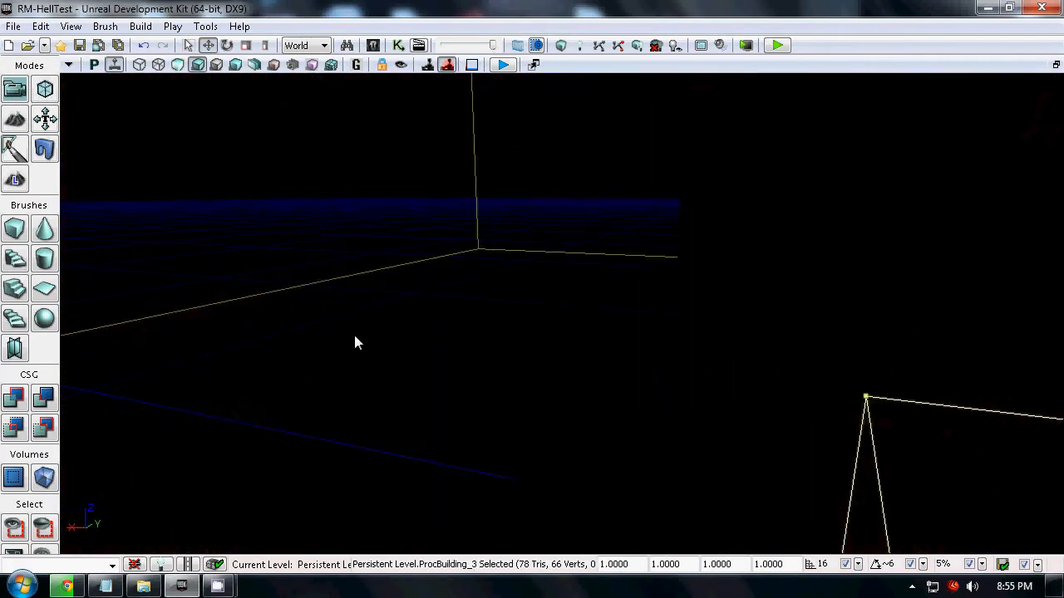
pyautogui.click(355, 332)
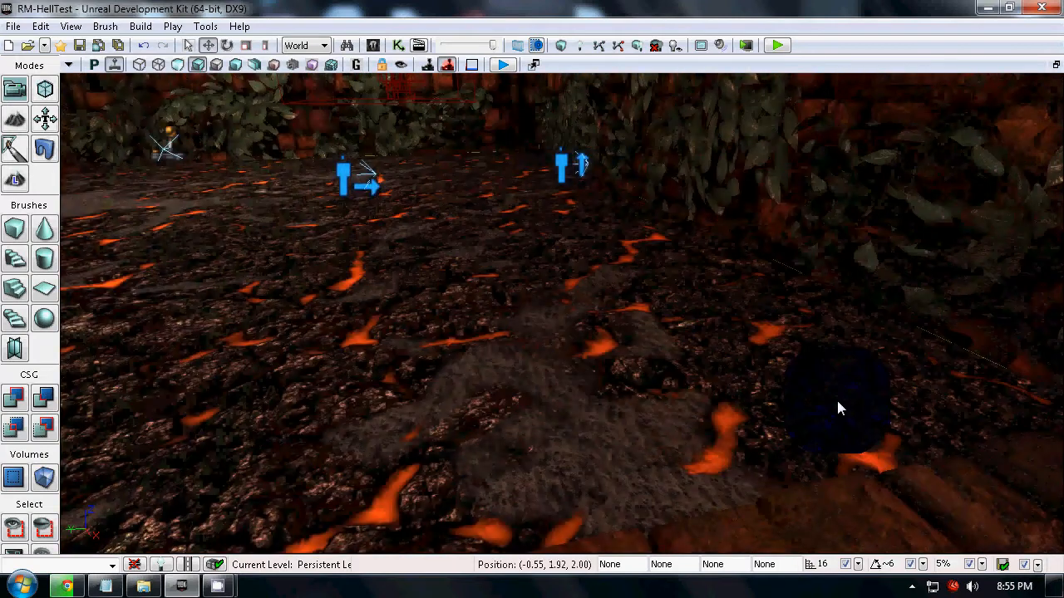
pyautogui.moveTo(836, 399); pyautogui.dragTo(745, 141, button='right')
pyautogui.moveTo(746, 148); pyautogui.dragTo(400, 418)
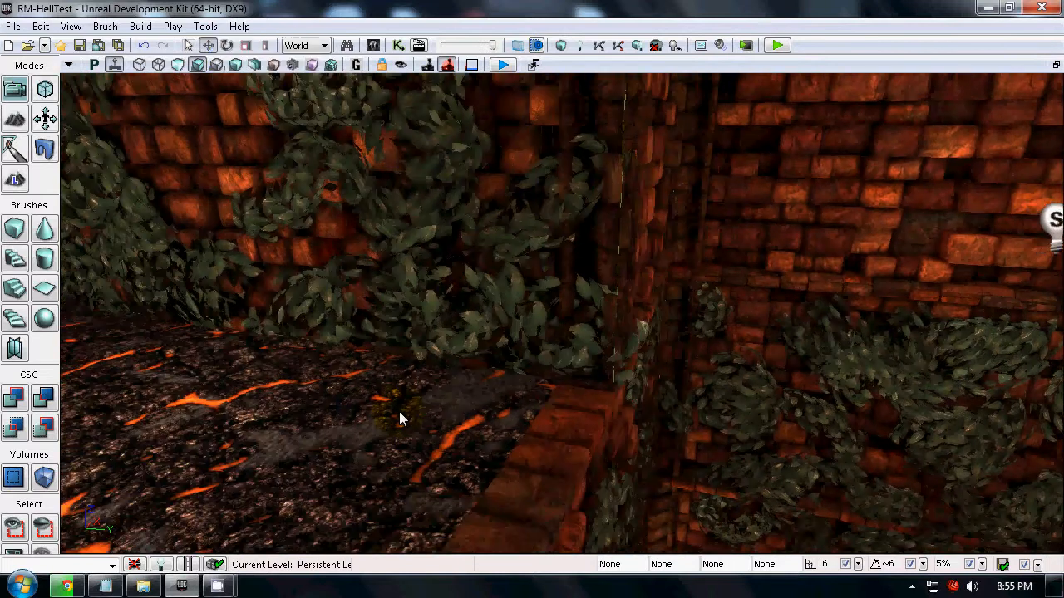
# Open the RS_Foliage ruleset from the Content Browser and maximize its graph window.
pyautogui.click(373, 45)
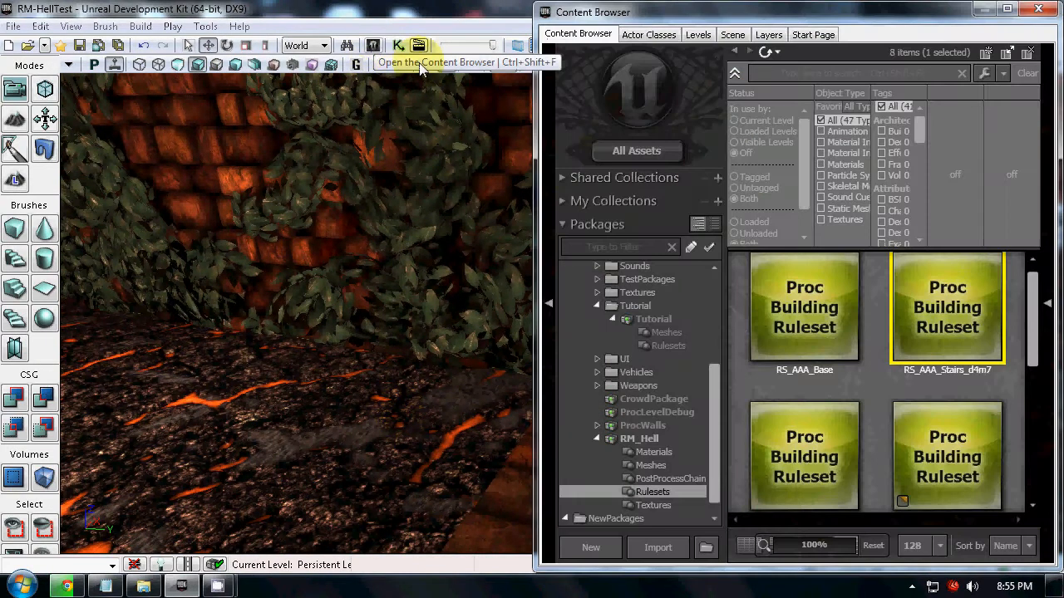
pyautogui.scroll(-3, 881, 396)
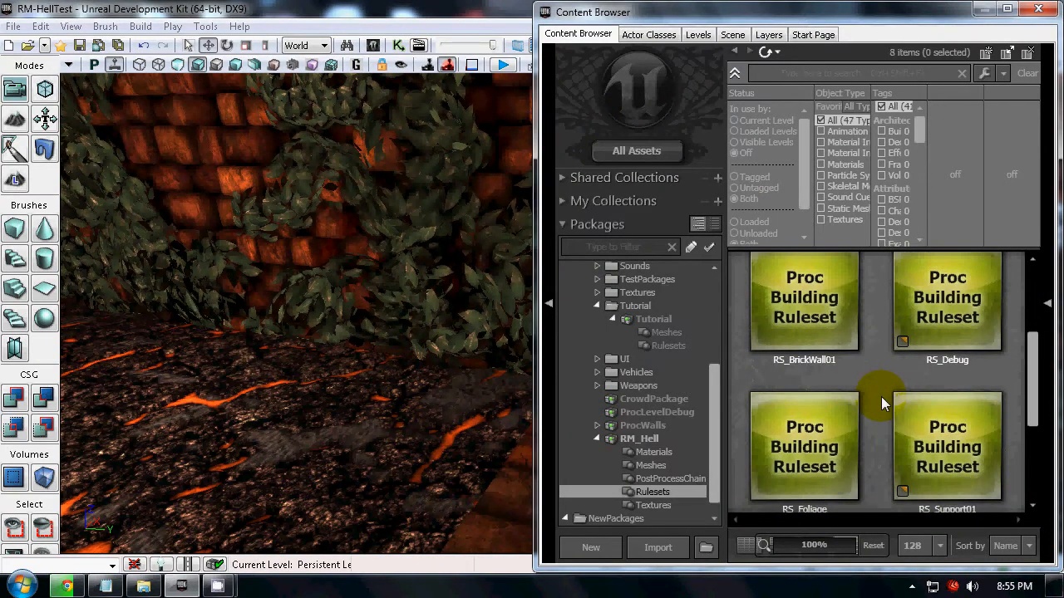
pyautogui.scroll(-2, 882, 408)
pyautogui.scroll(-1, 882, 427)
pyautogui.click(803, 342)
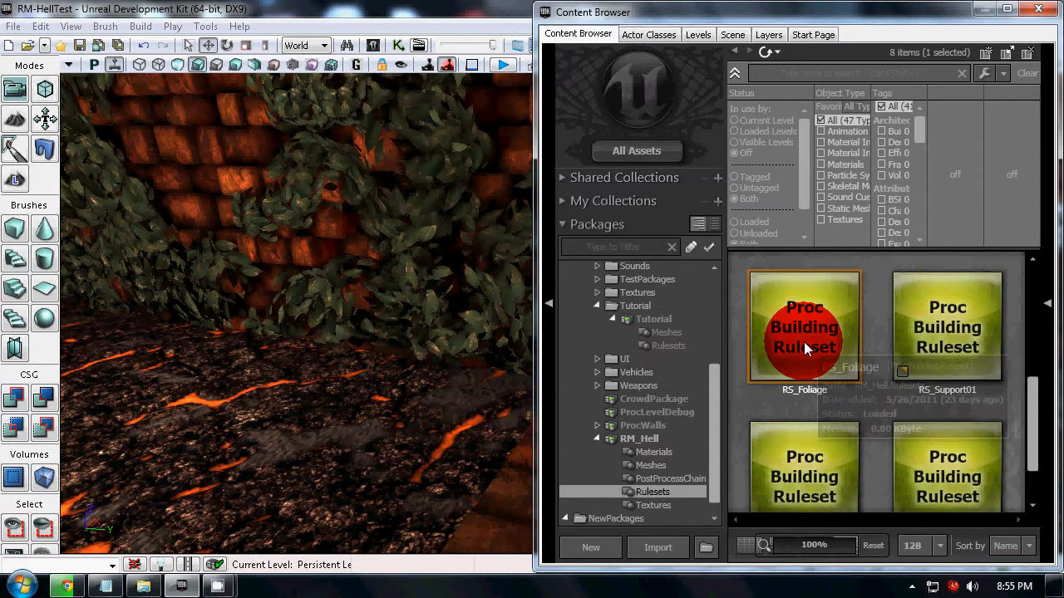
pyautogui.doubleClick(804, 341)
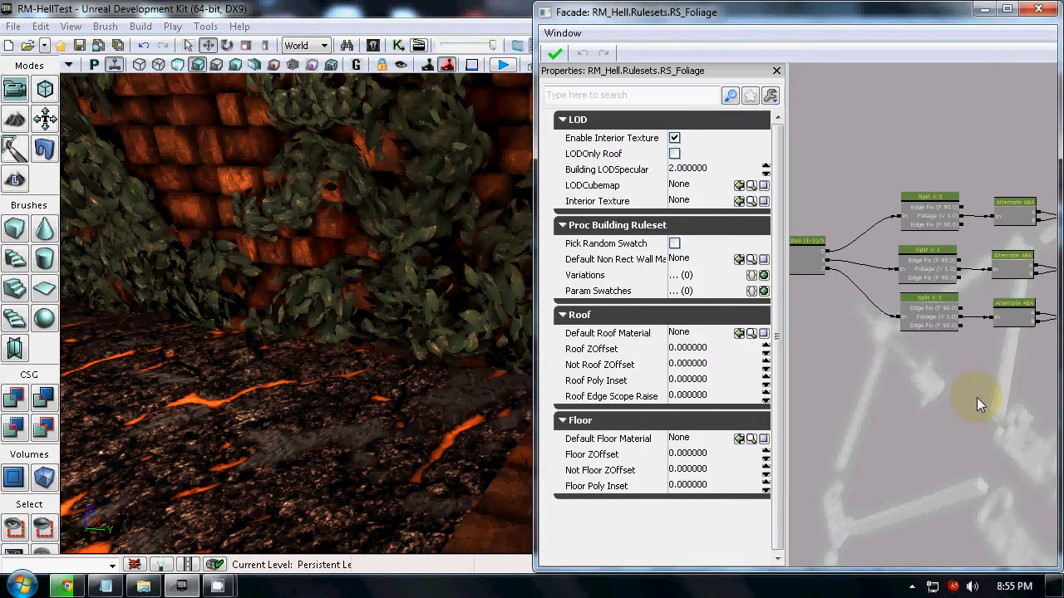
pyautogui.click(1006, 8)
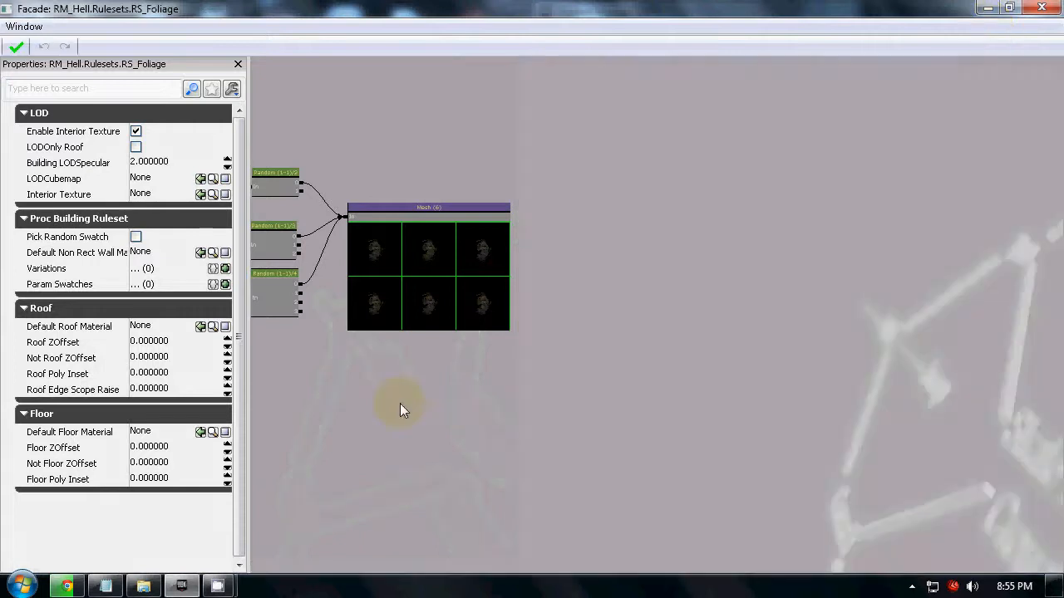
# Examine the Split X:3 and Alternate ABA nodes of the RS_Foliage graph through to the Mesh (6) node.
pyautogui.moveTo(402, 408); pyautogui.dragTo(834, 399)
pyautogui.scroll(3, 579, 278)
pyautogui.moveTo(824, 488); pyautogui.dragTo(743, 471)
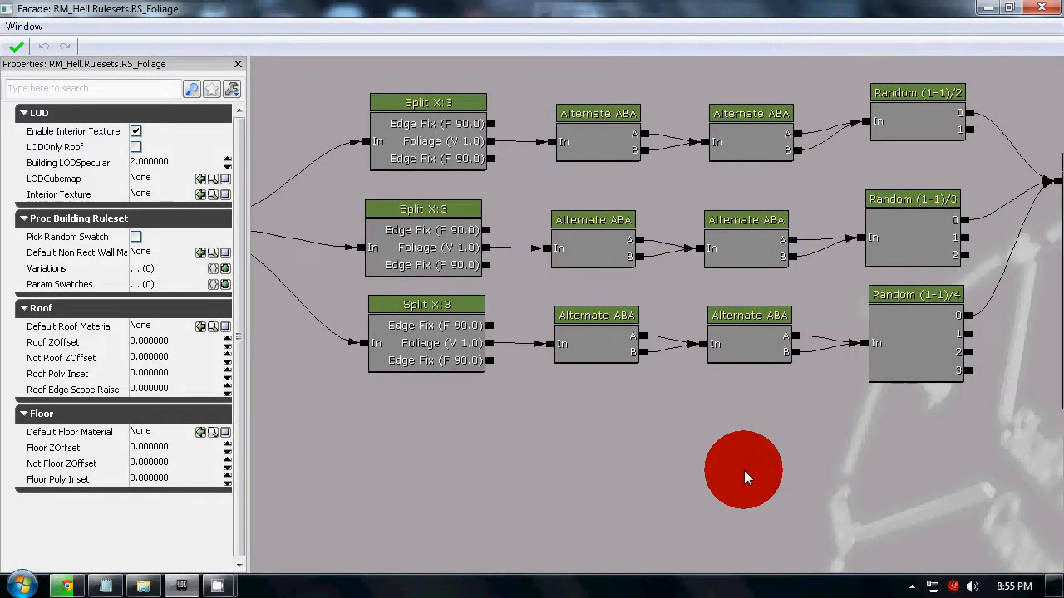
pyautogui.click(617, 122)
pyautogui.click(723, 123)
pyautogui.click(932, 435)
pyautogui.scroll(-2, 932, 435)
pyautogui.moveTo(932, 435); pyautogui.dragTo(717, 464)
pyautogui.scroll(2, 701, 469)
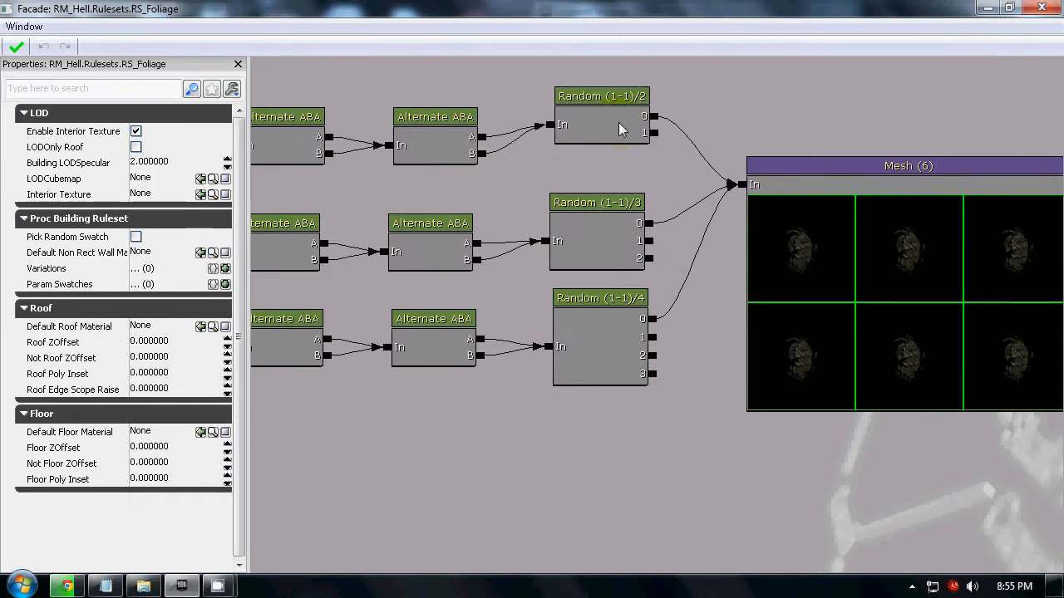
# Examine the properties of the Random (1-1)/2, Mesh (6) and Random (1-1)/3 nodes at the end of the foliage branches.
pyautogui.click(619, 125)
pyautogui.click(887, 288)
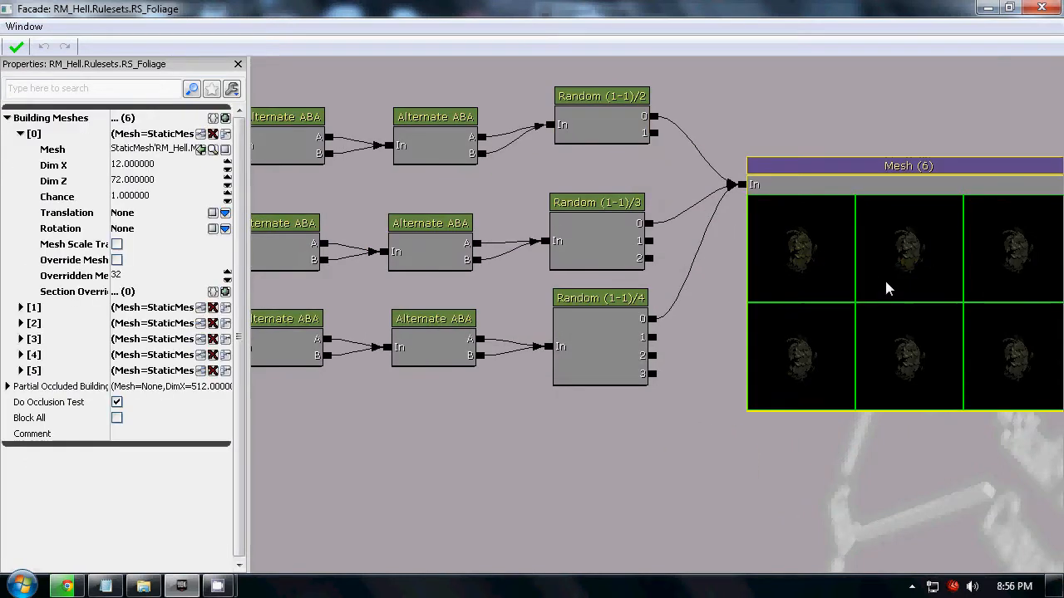
pyautogui.click(623, 245)
pyautogui.click(673, 424)
pyautogui.scroll(-2, 789, 377)
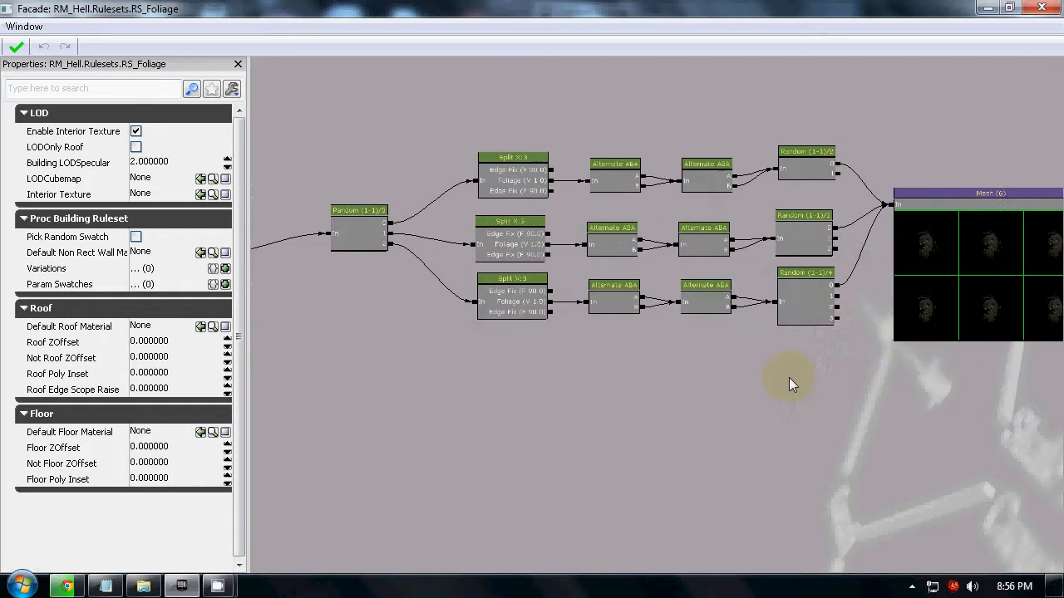
pyautogui.scroll(3, 297, 209)
# Examine the first Random (1-1)/3 node's output settings and the three foliage branches it feeds.
pyautogui.click(475, 236)
pyautogui.moveTo(499, 380); pyautogui.dragTo(672, 389)
pyautogui.scroll(-2, 612, 304)
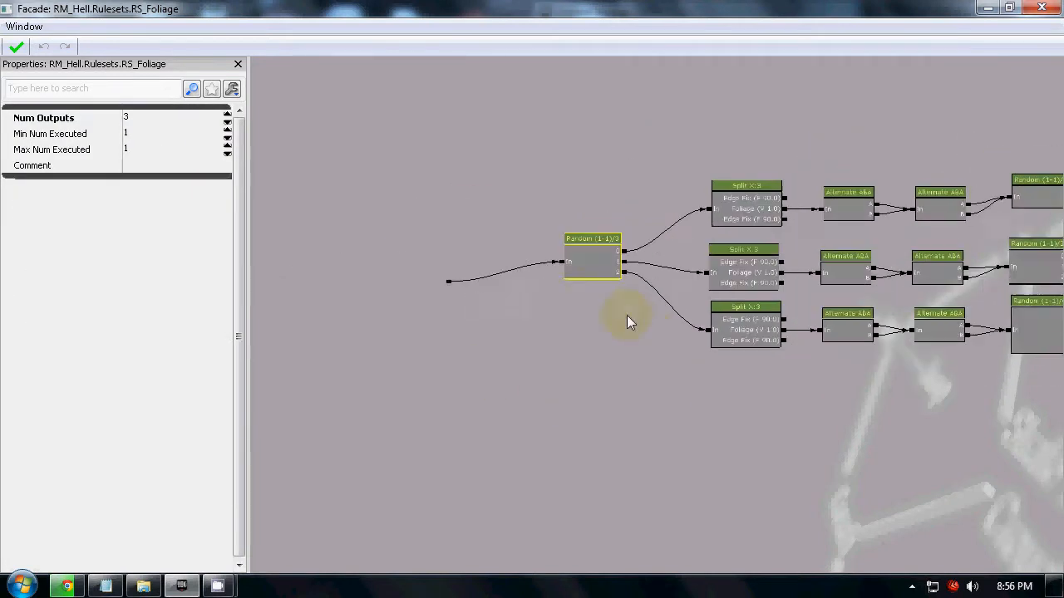
pyautogui.moveTo(627, 316); pyautogui.dragTo(446, 302)
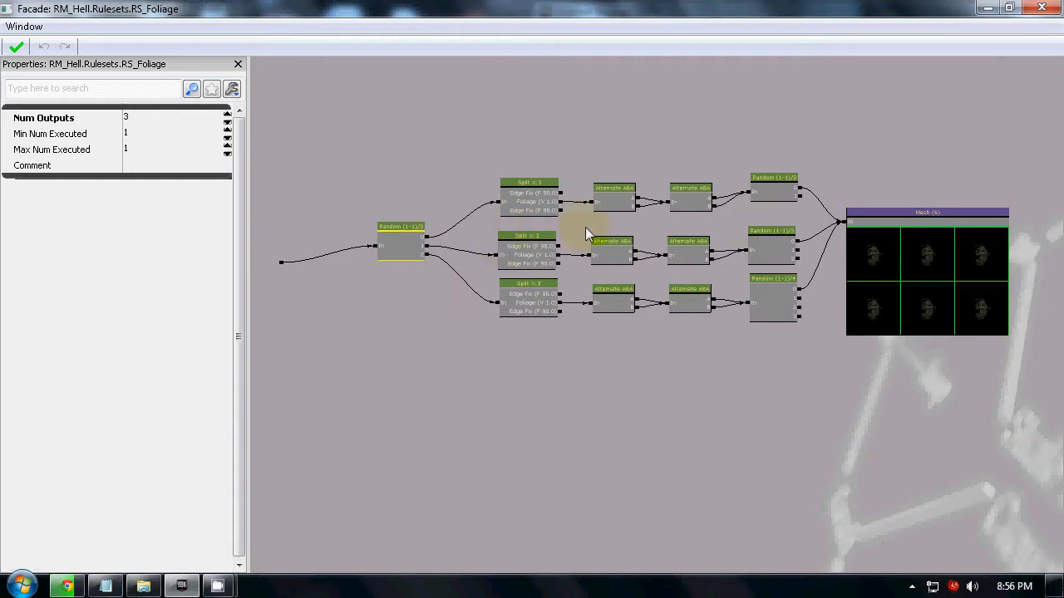
pyautogui.scroll(3, 450, 276)
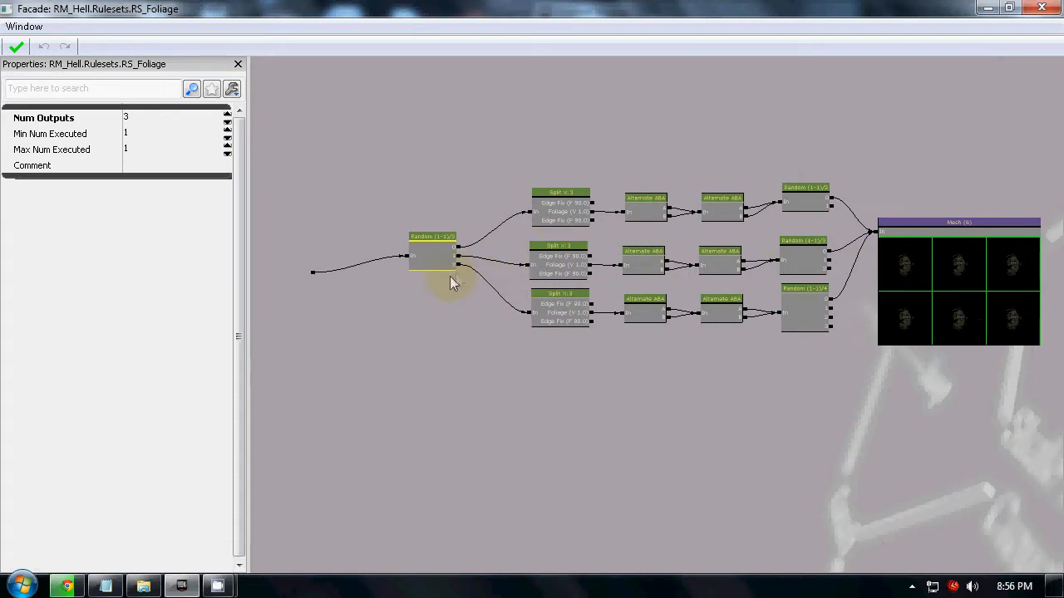
pyautogui.click(420, 246)
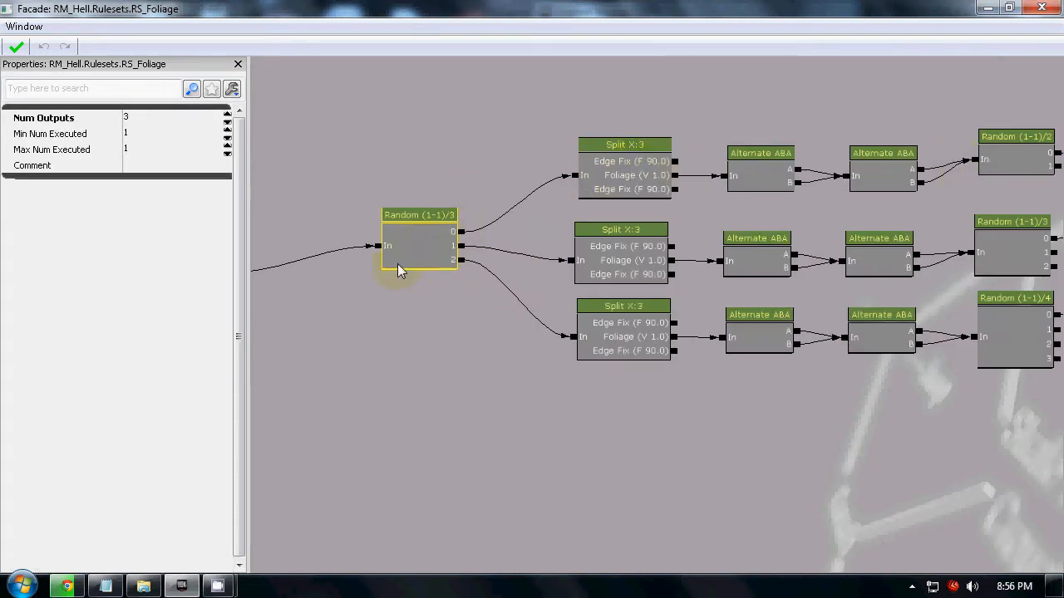
pyautogui.moveTo(701, 412); pyautogui.dragTo(546, 399)
# Compare the Num Outputs settings of the Random (1-1)/2 and Random (1-1)/3 nodes feeding the foliage meshes.
pyautogui.click(786, 230)
pyautogui.click(784, 129)
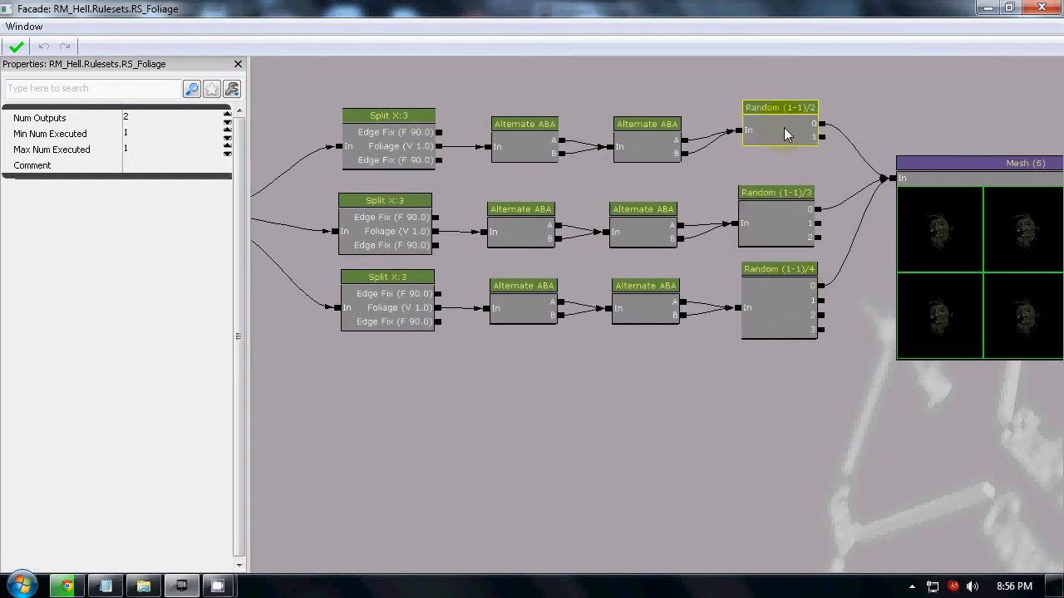
pyautogui.click(770, 124)
pyautogui.moveTo(818, 177); pyautogui.dragTo(773, 177)
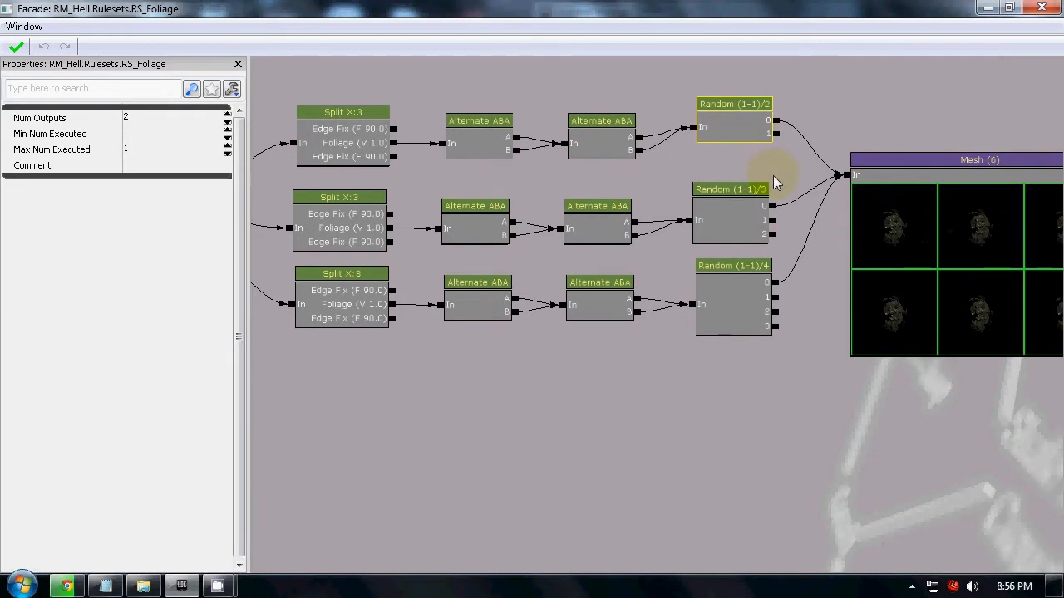
pyautogui.click(738, 218)
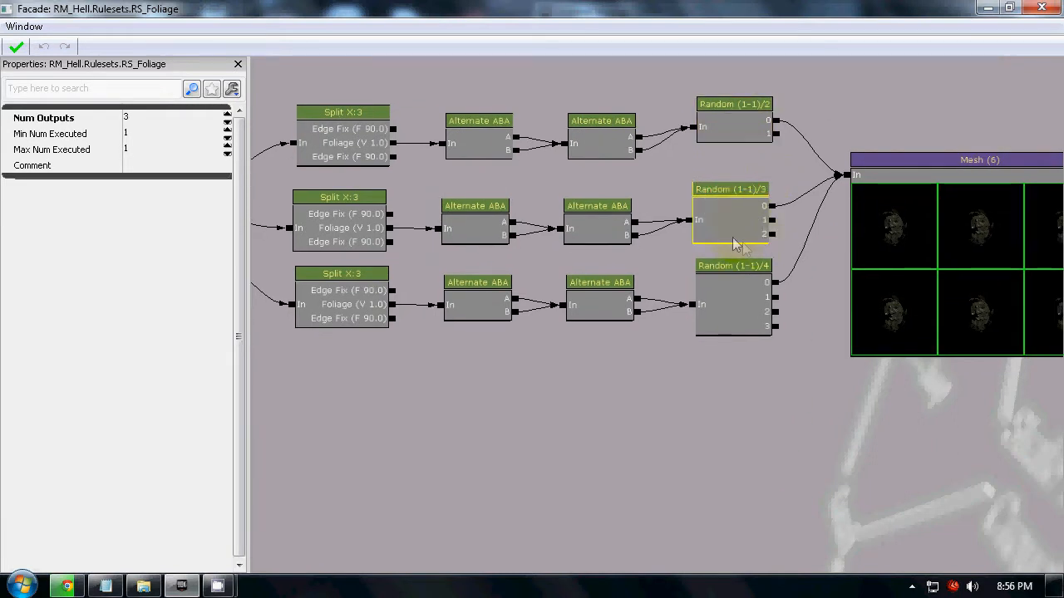
pyautogui.moveTo(835, 332); pyautogui.dragTo(679, 339)
# Review the rest of the foliage branches and close the RS_Foliage graph.
pyautogui.click(554, 329)
pyautogui.moveTo(610, 383); pyautogui.dragTo(806, 355)
pyautogui.click(593, 371)
pyautogui.moveTo(536, 384); pyautogui.dragTo(721, 402)
pyautogui.click(1042, 7)
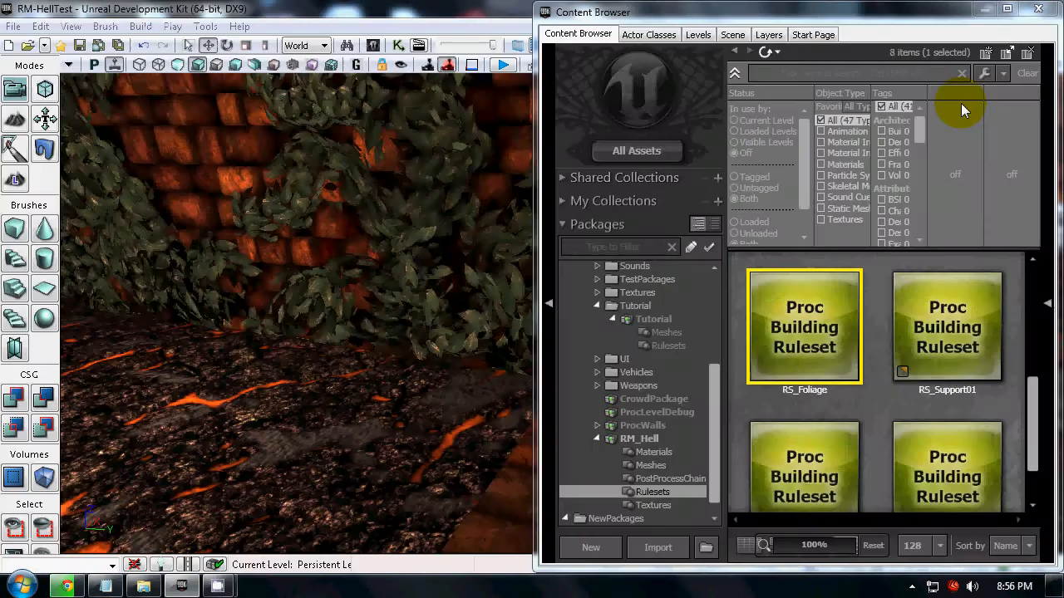
# Inspect the foliage-covered wall in the level, then view the RS_ZTrim01 and RS_ZTrim02 rulesets in the Content Browser.
pyautogui.moveTo(787, 351); pyautogui.dragTo(651, 486, button='right')
pyautogui.moveTo(390, 366); pyautogui.dragTo(424, 320, button='right')
pyautogui.moveTo(396, 244); pyautogui.dragTo(70, 191, button='right')
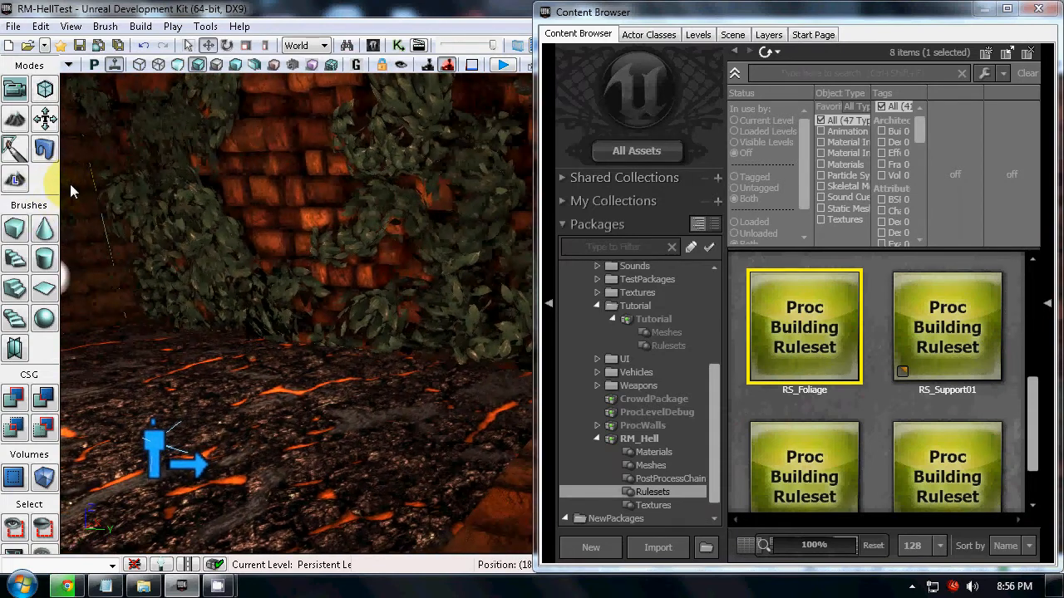
pyautogui.scroll(-2, 883, 404)
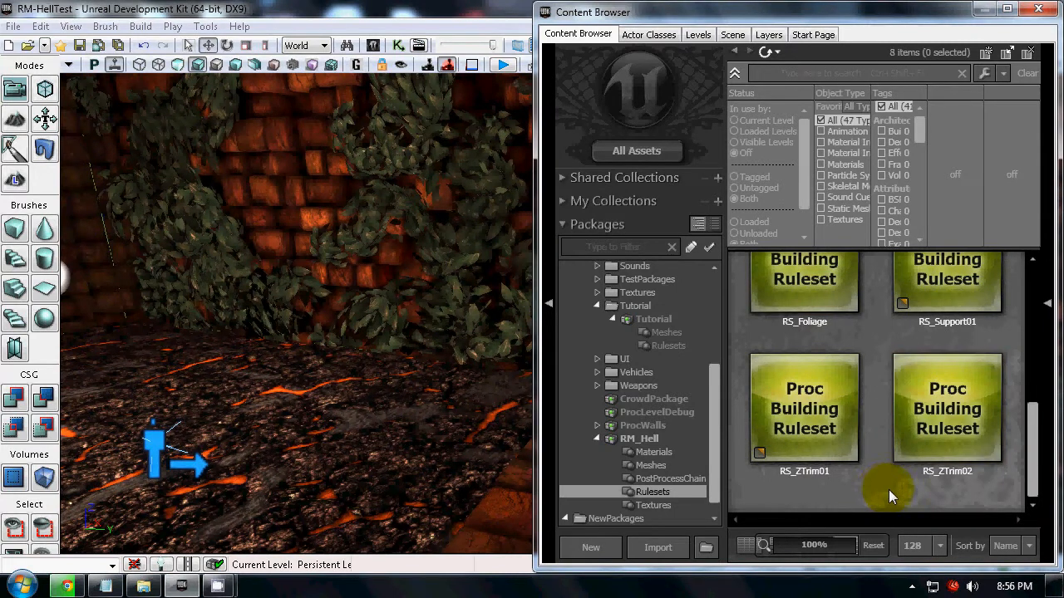
# Open the RS_ZTrim02 ruleset and compare its Mesh node with the vertical trim along the wall corner in the level.
pyautogui.doubleClick(839, 416)
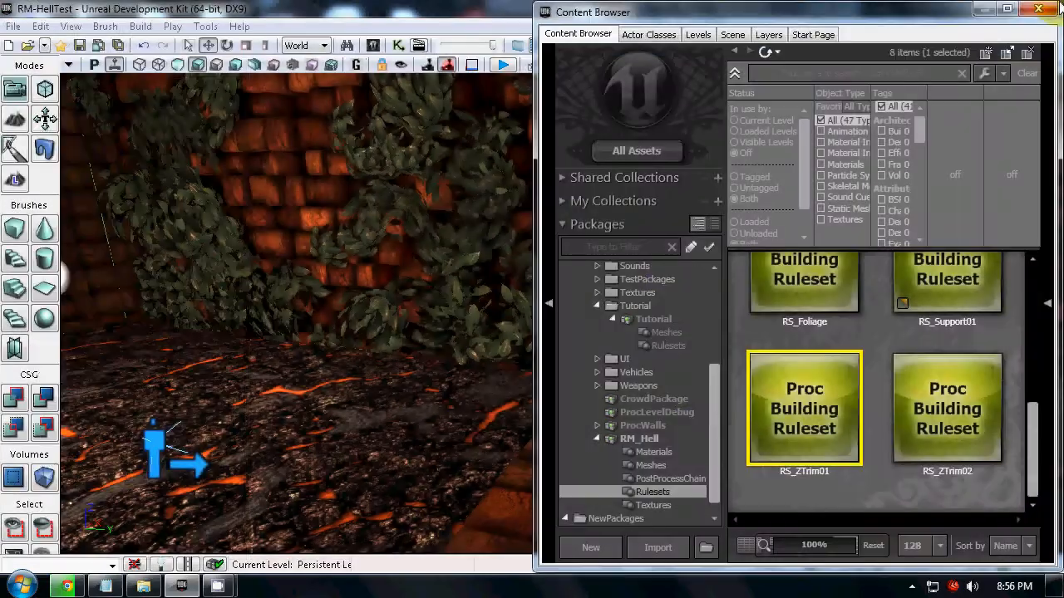
pyautogui.click(946, 416)
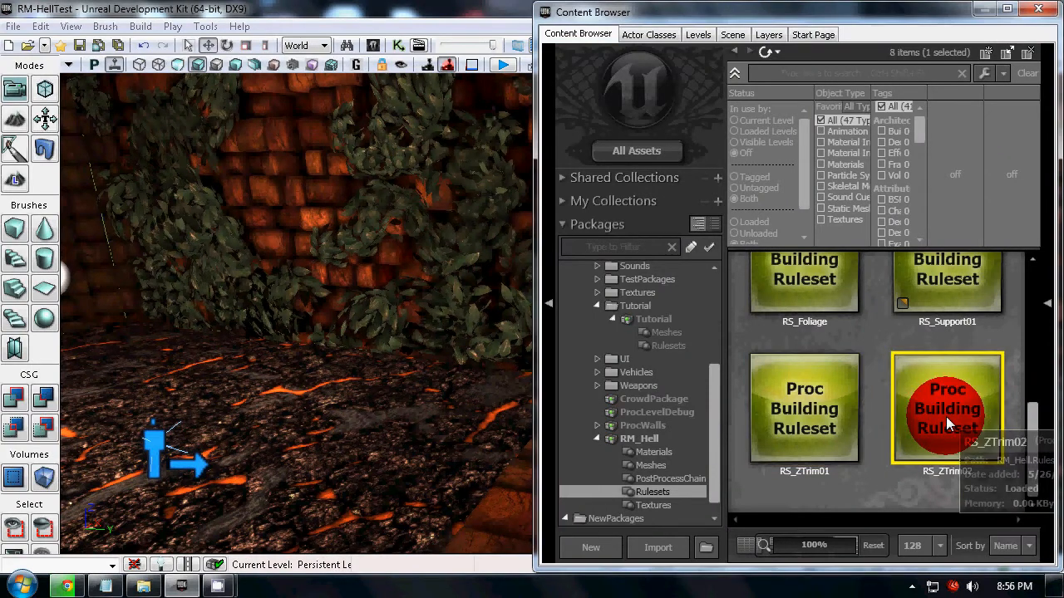
pyautogui.doubleClick(945, 416)
pyautogui.scroll(3, 624, 366)
pyautogui.click(706, 375)
pyautogui.moveTo(259, 4); pyautogui.dragTo(1063, 133)
pyautogui.moveTo(351, 295); pyautogui.dragTo(376, 201)
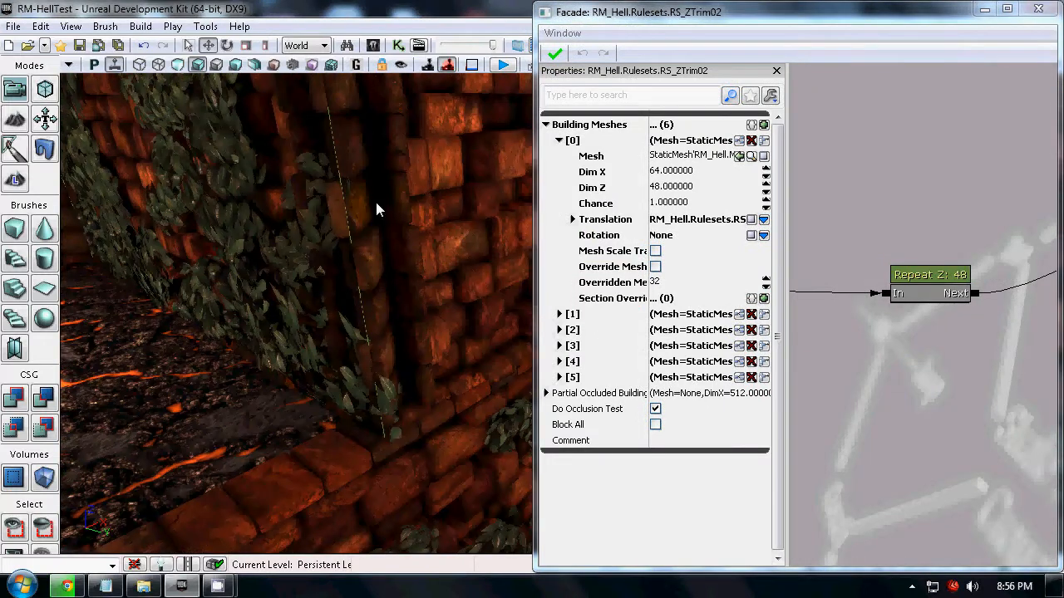
pyautogui.moveTo(1026, 361); pyautogui.dragTo(795, 346)
pyautogui.moveTo(416, 428); pyautogui.dragTo(409, 331, button='right')
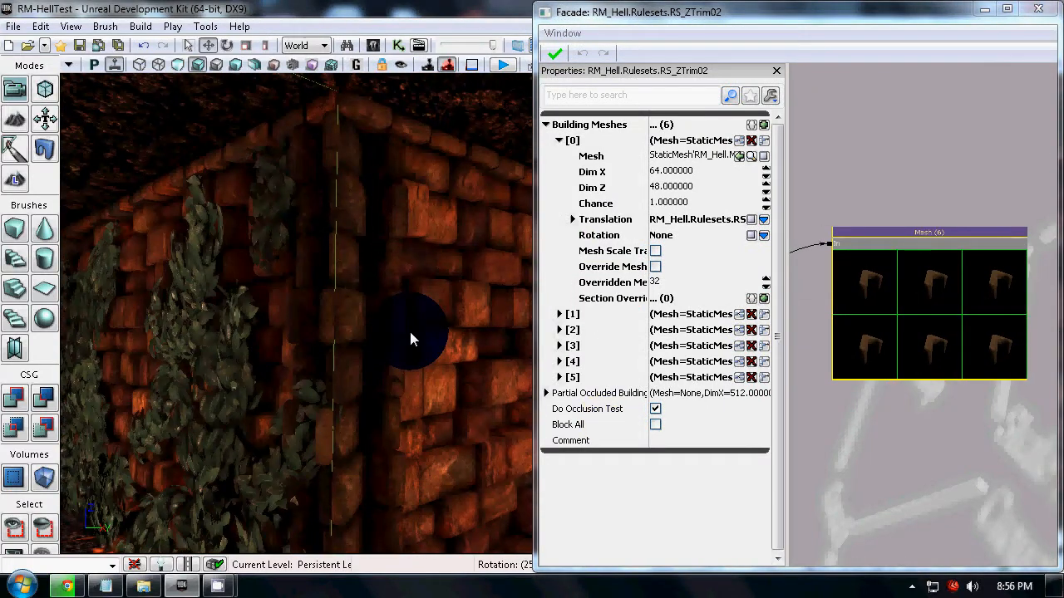
pyautogui.moveTo(408, 331); pyautogui.dragTo(392, 432)
# Examine the Split Z:3 node's split setup and the Repeat Z: 48 node it feeds in RS_ZTrim02.
pyautogui.moveTo(890, 447); pyautogui.dragTo(1012, 412)
pyautogui.scroll(-2, 919, 443)
pyautogui.moveTo(917, 350); pyautogui.dragTo(980, 347)
pyautogui.scroll(5, 898, 301)
pyautogui.click(929, 341)
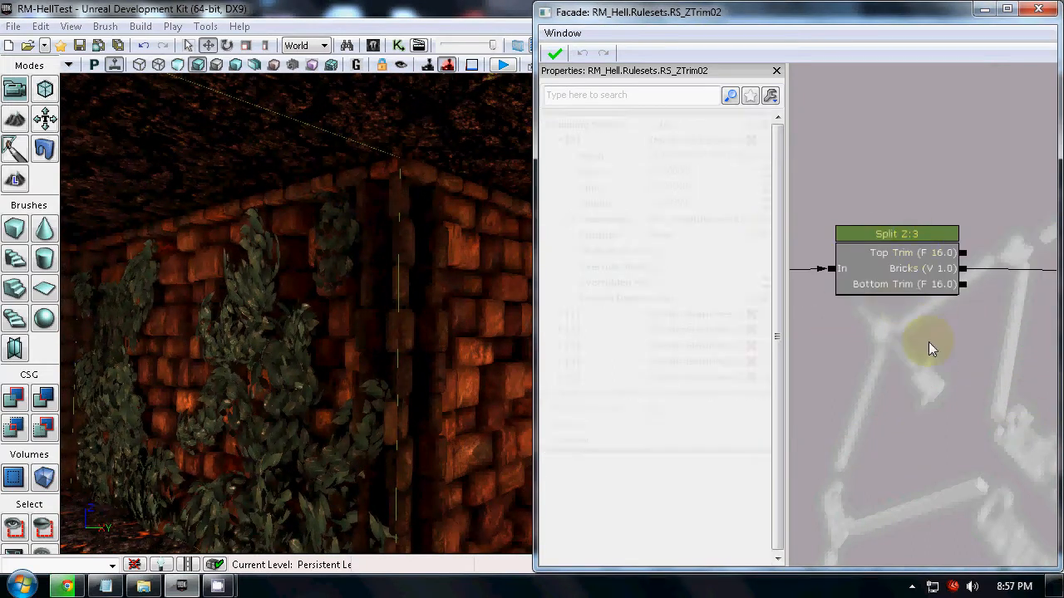
pyautogui.click(915, 287)
pyautogui.moveTo(905, 382); pyautogui.dragTo(789, 331)
# Inspect the vertical trim in the inner wall corners above the lava floor.
pyautogui.moveTo(313, 369); pyautogui.dragTo(405, 405)
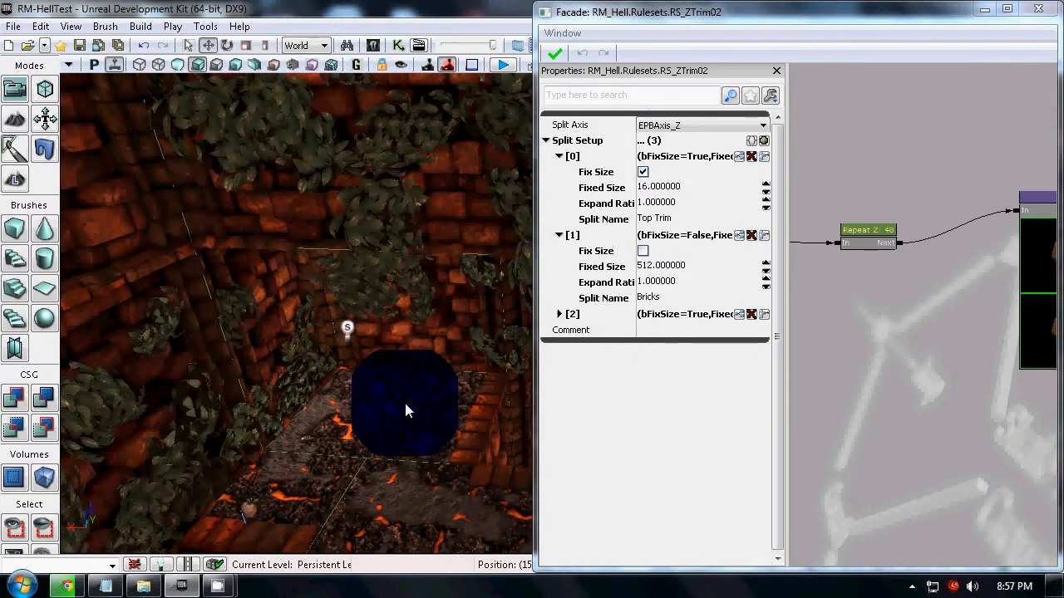
pyautogui.moveTo(406, 405); pyautogui.dragTo(312, 304)
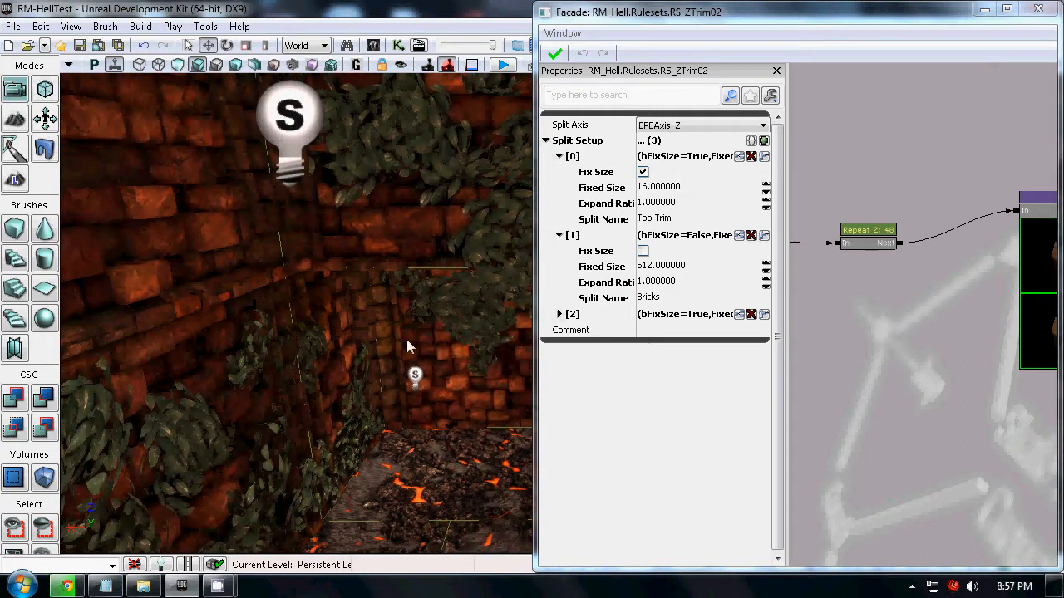
pyautogui.moveTo(459, 346); pyautogui.dragTo(518, 339, button='right')
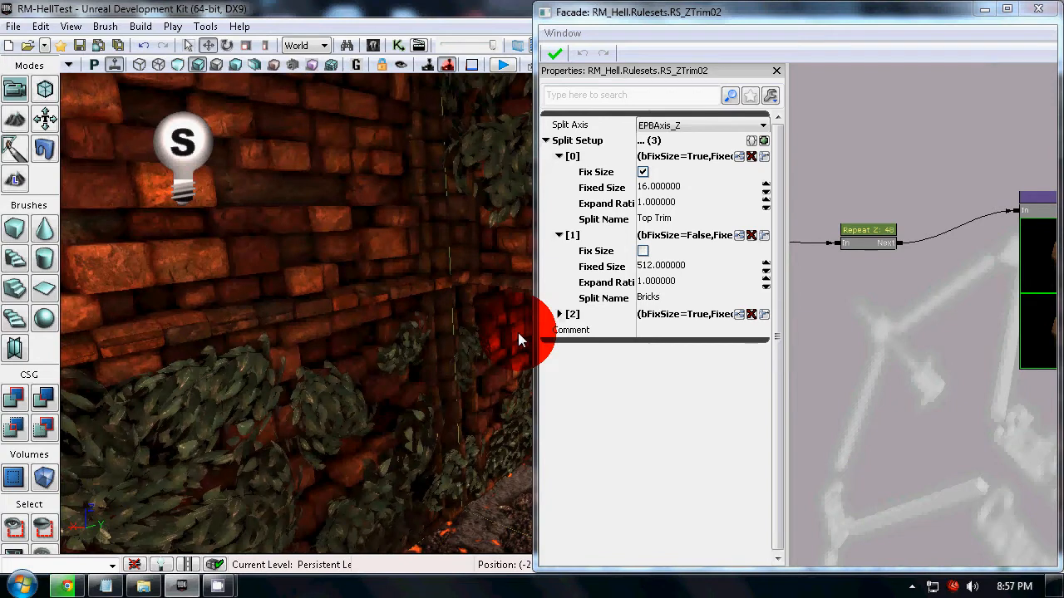
pyautogui.moveTo(518, 333); pyautogui.dragTo(540, 333)
# Add a Corner node below the Repeat Z: 48 node in the RS_ZTrim02 graph.
pyautogui.rightClick(857, 296)
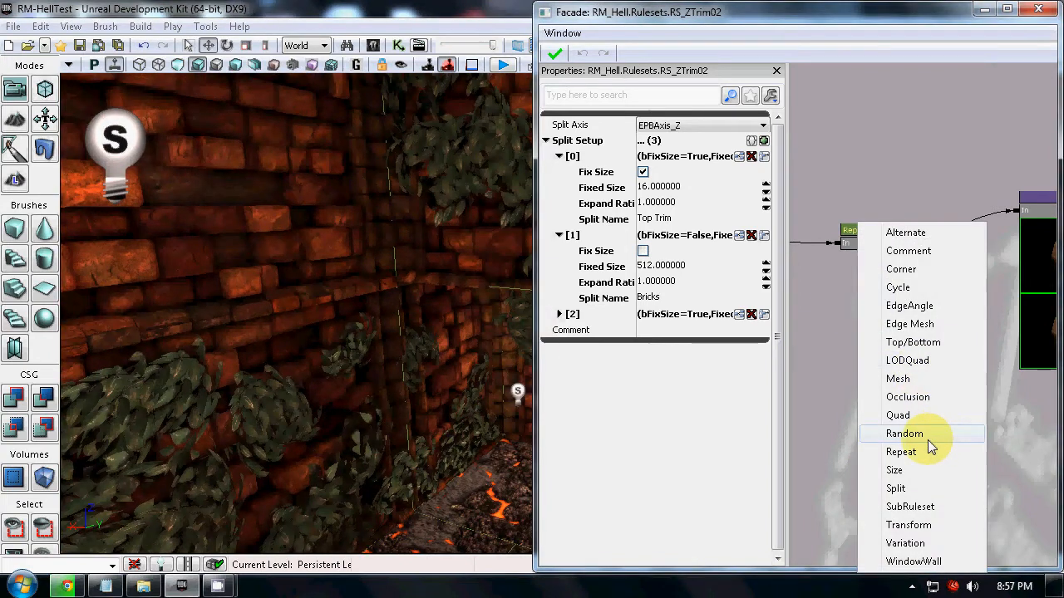
pyautogui.click(926, 273)
pyautogui.moveTo(896, 397); pyautogui.dragTo(919, 397)
pyautogui.scroll(2, 924, 357)
pyautogui.moveTo(940, 333); pyautogui.dragTo(903, 288)
pyautogui.click(996, 162)
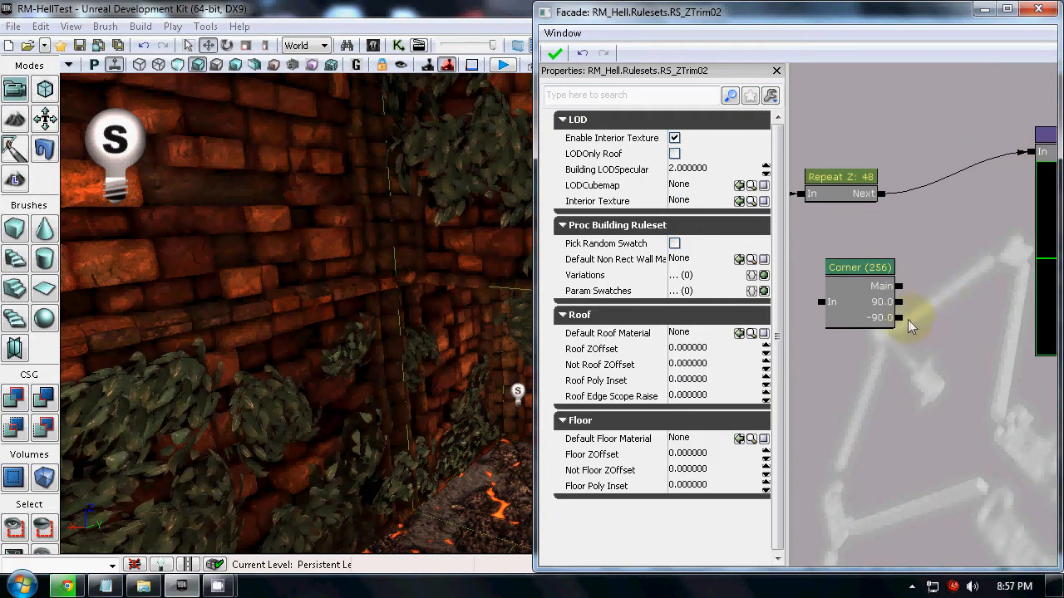
# Compare the inner and outer wall corners in the level with the Corner node's Main, 90.0 and -90.0 outputs.
pyautogui.moveTo(396, 378); pyautogui.dragTo(438, 443, button='right')
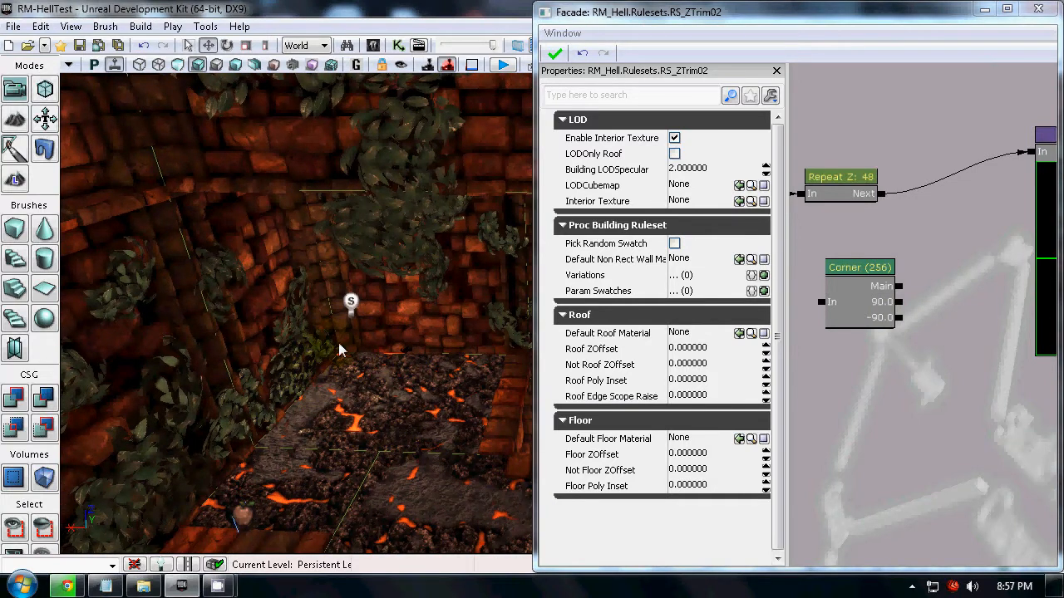
pyautogui.moveTo(326, 389)
pyautogui.mouseDown(button='right')
pyautogui.moveTo(366, 399)
pyautogui.moveTo(756, 395)
pyautogui.moveTo(841, 258)
pyautogui.moveTo(551, 218)
pyautogui.moveTo(316, 399)
pyautogui.mouseUp(button='right')
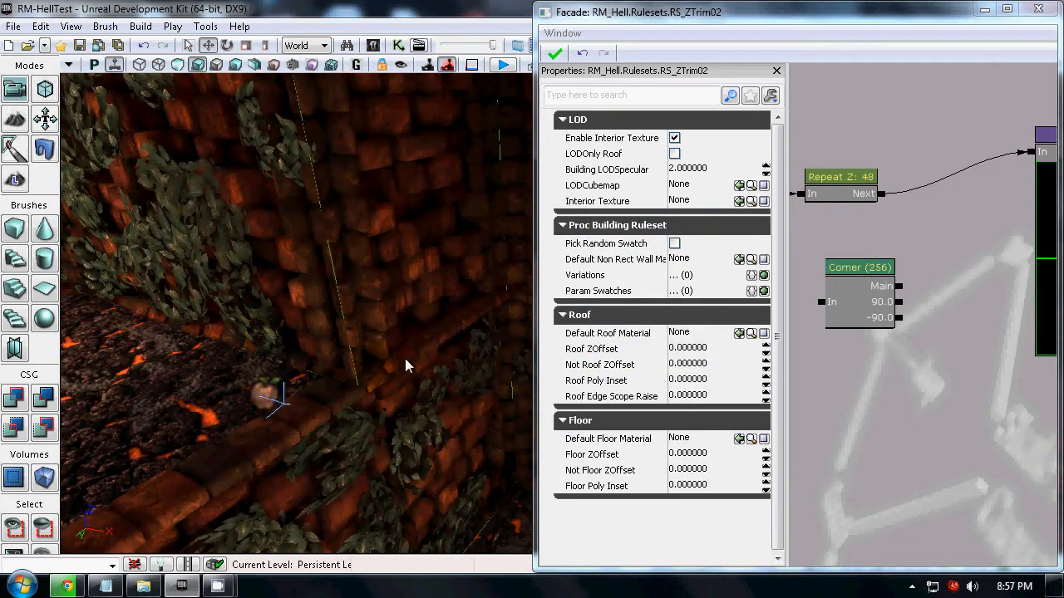
pyautogui.moveTo(915, 415); pyautogui.dragTo(942, 389)
pyautogui.click(890, 285)
pyautogui.click(891, 364)
pyautogui.click(851, 376)
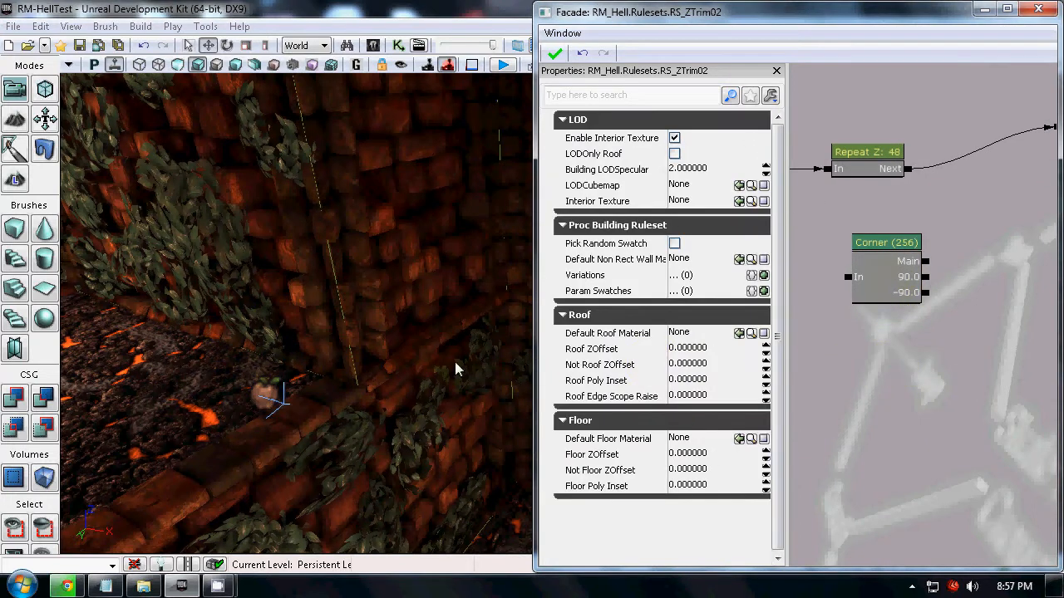
pyautogui.moveTo(413, 315); pyautogui.dragTo(414, 355, button='right')
pyautogui.moveTo(359, 374); pyautogui.dragTo(421, 401, button='right')
# Review the Corner node's size, angle and corner type properties.
pyautogui.click(787, 395)
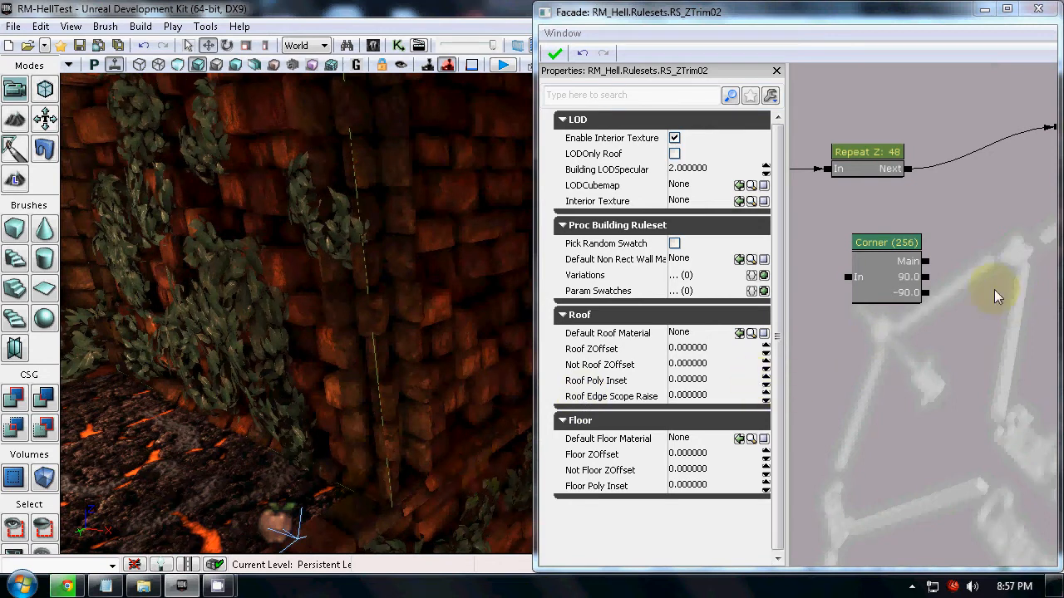
pyautogui.moveTo(925, 291); pyautogui.dragTo(866, 329)
pyautogui.click(844, 306)
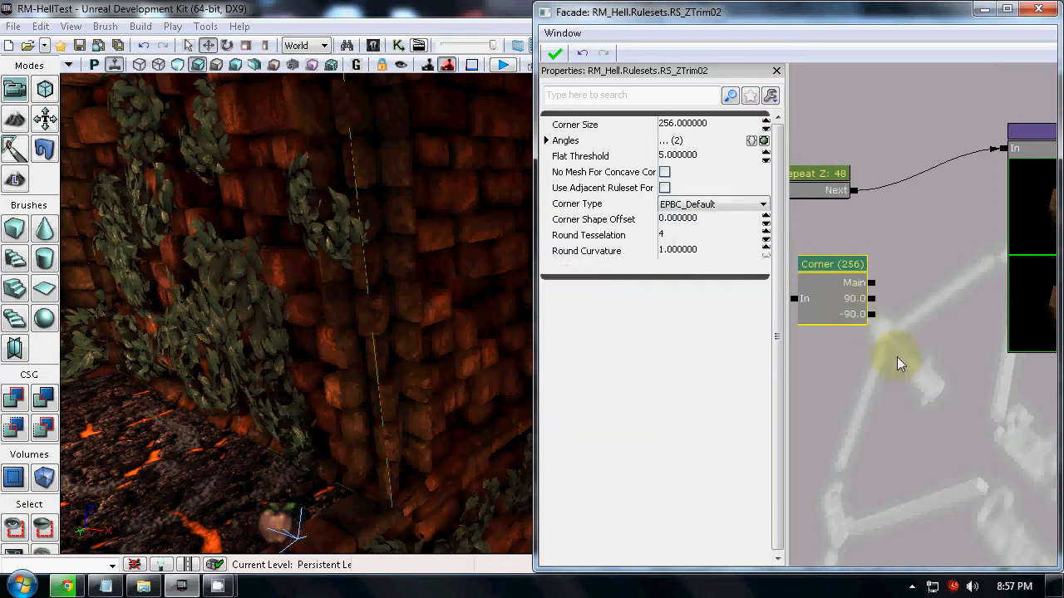
pyautogui.moveTo(438, 459)
pyautogui.mouseDown()
pyautogui.moveTo(493, 550)
pyautogui.moveTo(438, 459)
pyautogui.mouseUp()
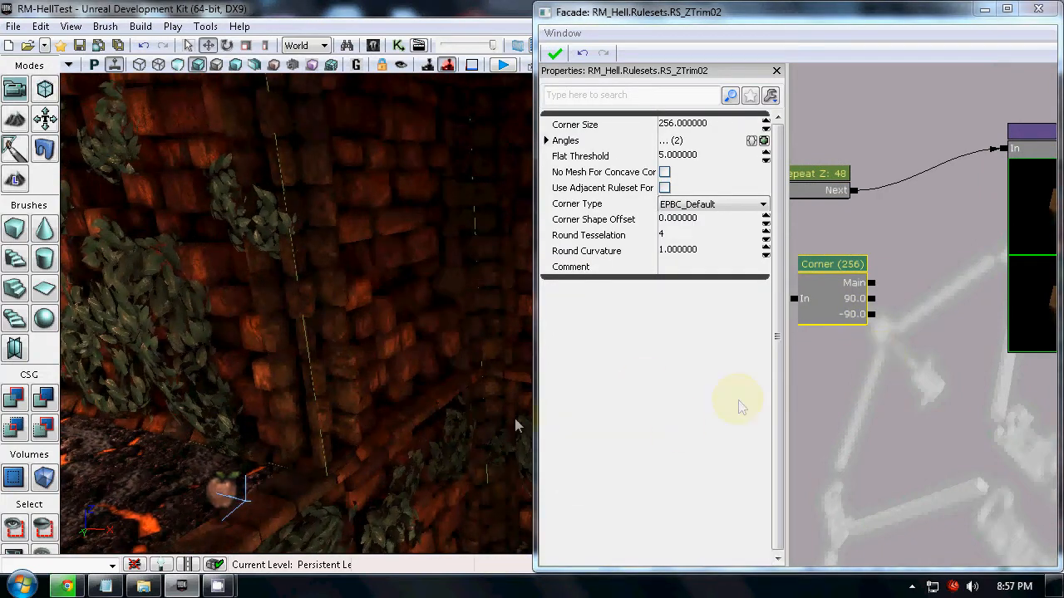
# Delete the Corner node and close the RS_ZTrim02 graph.
pyautogui.moveTo(864, 386); pyautogui.dragTo(962, 349)
pyautogui.click(939, 297)
pyautogui.press('Delete')
pyautogui.moveTo(919, 311); pyautogui.dragTo(790, 348)
pyautogui.click(1037, 9)
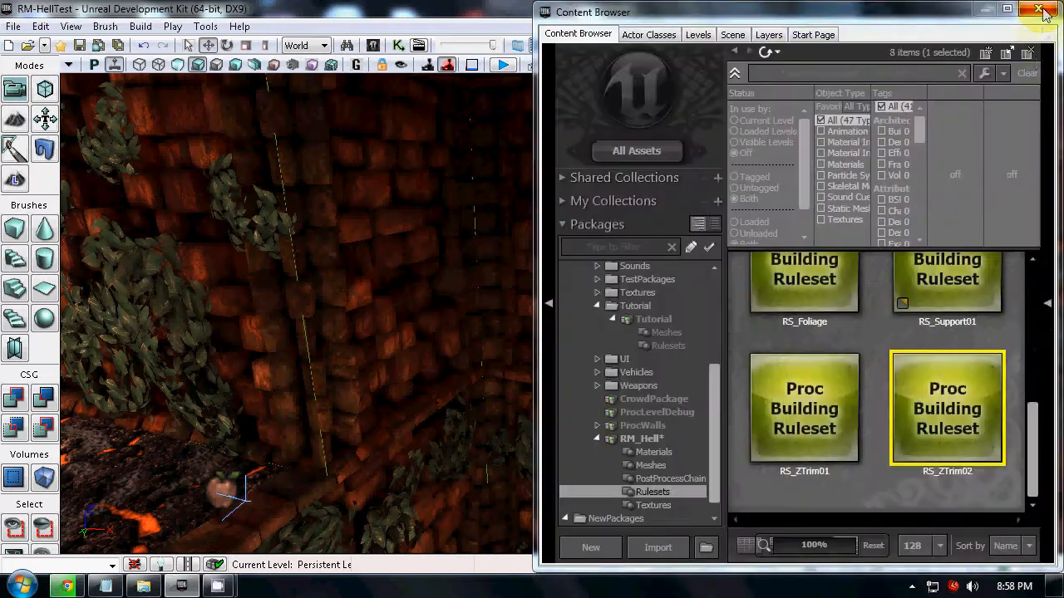
# View the whole room in the level and show the RM_Hell Meshes group in a maximized Content Browser.
pyautogui.moveTo(282, 396); pyautogui.dragTo(466, 390)
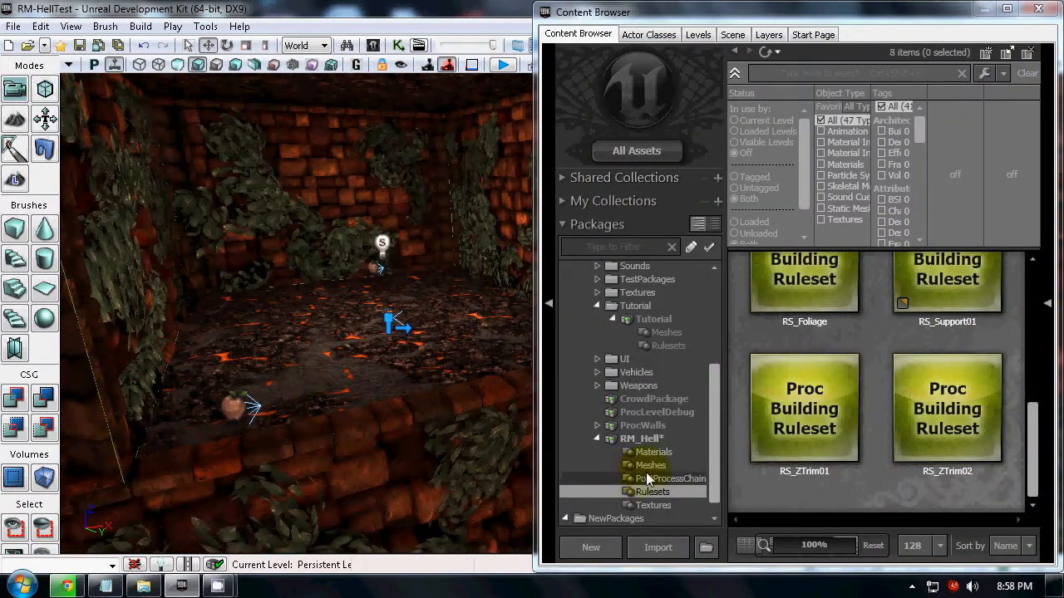
pyautogui.click(647, 467)
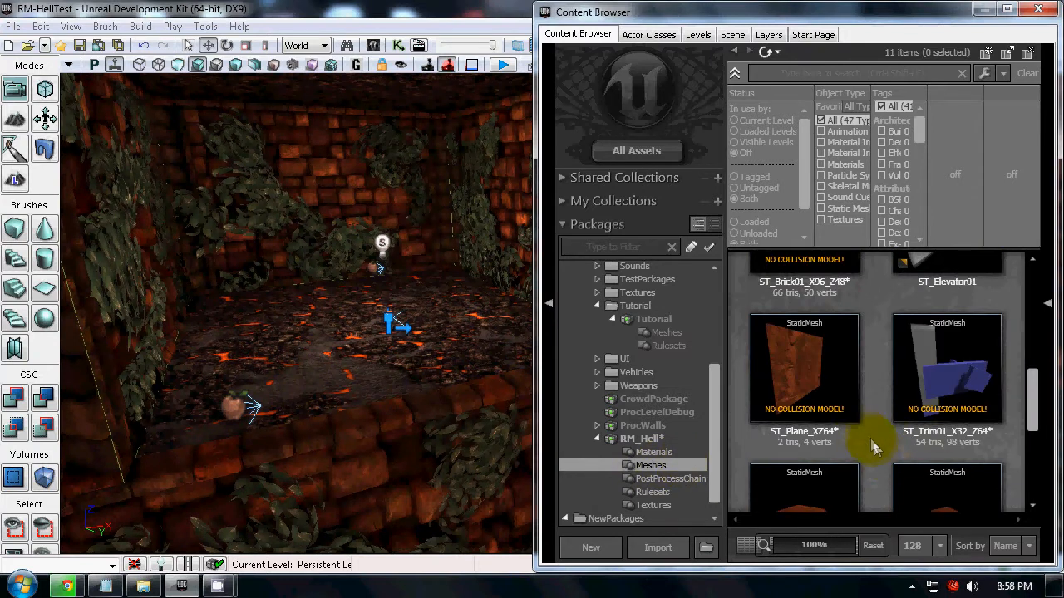
pyautogui.scroll(-2, 874, 442)
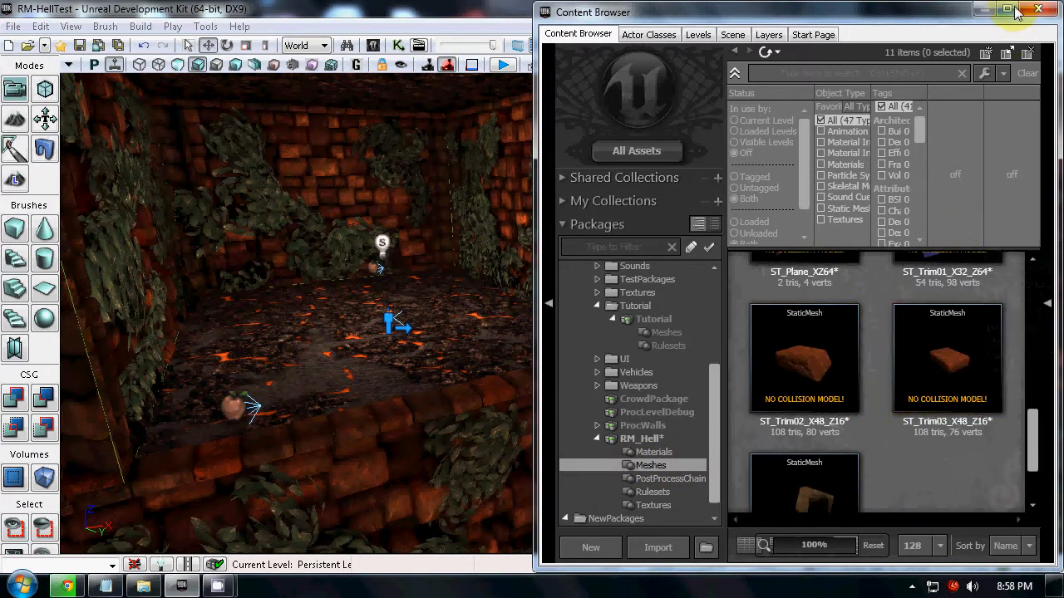
pyautogui.click(1014, 8)
pyautogui.scroll(1, 949, 414)
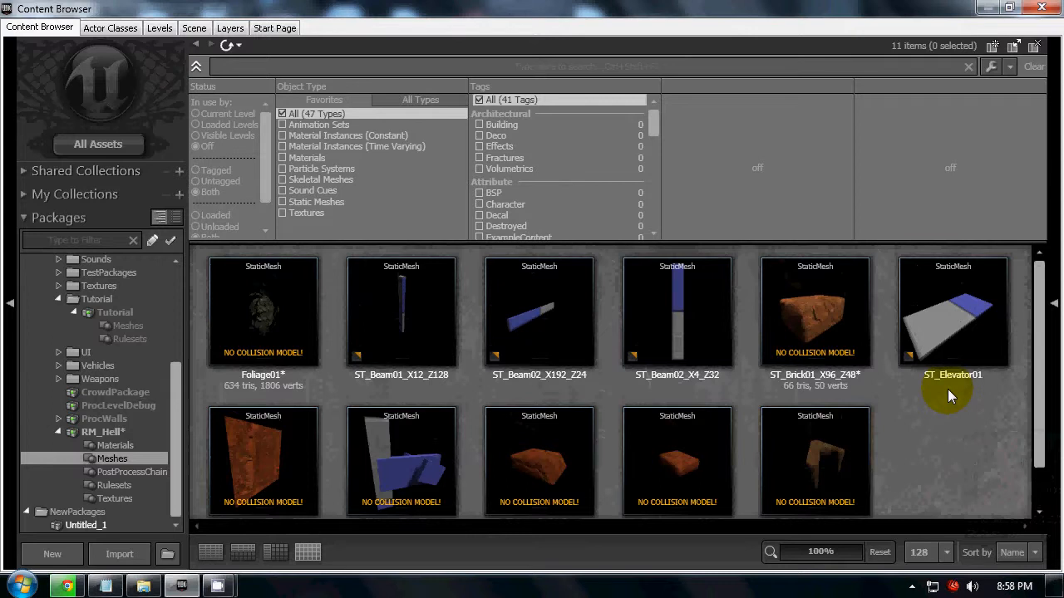
# Select the Foliage01 mesh and inspect the ST_Brick01_X96_Z48 mesh from several angles in its mesh editor.
pyautogui.click(228, 346)
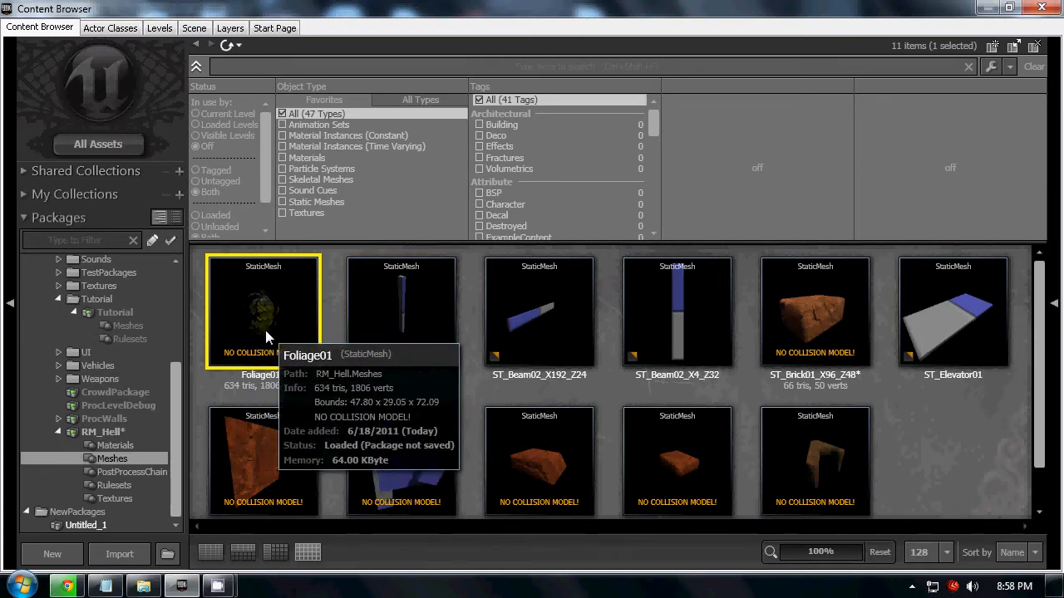
pyautogui.click(823, 328)
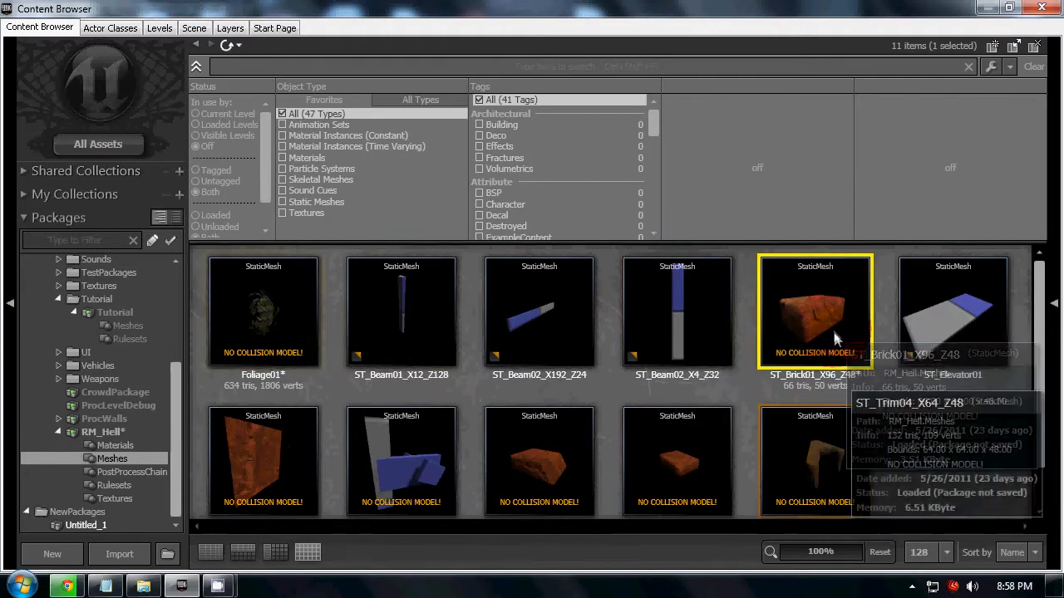
pyautogui.doubleClick(832, 329)
pyautogui.moveTo(742, 337); pyautogui.dragTo(555, 403)
pyautogui.moveTo(539, 326); pyautogui.dragTo(118, 371)
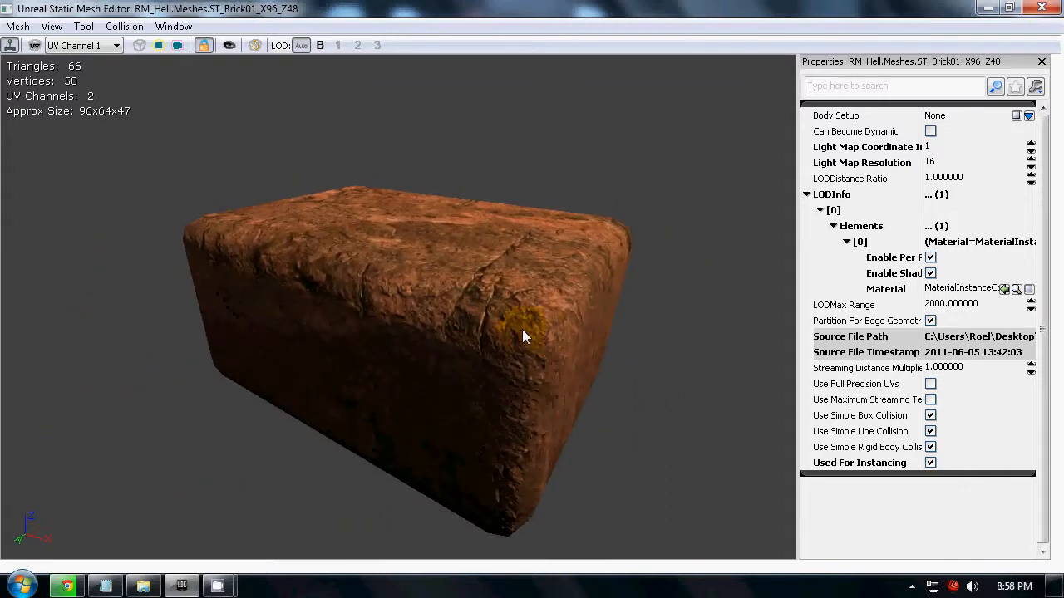
pyautogui.click(1041, 9)
# Inspect the ST_Plane_XZ64 mesh in the Static Mesh Editor and close it.
pyautogui.click(968, 338)
pyautogui.scroll(-1, 254, 482)
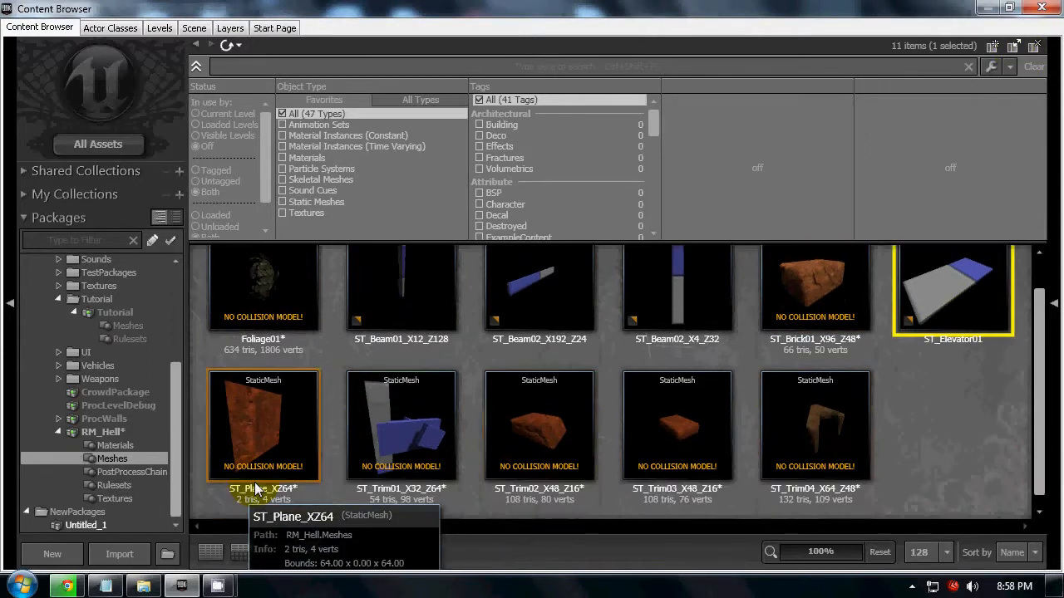
pyautogui.click(254, 482)
pyautogui.doubleClick(265, 394)
pyautogui.moveTo(352, 366); pyautogui.dragTo(653, 258)
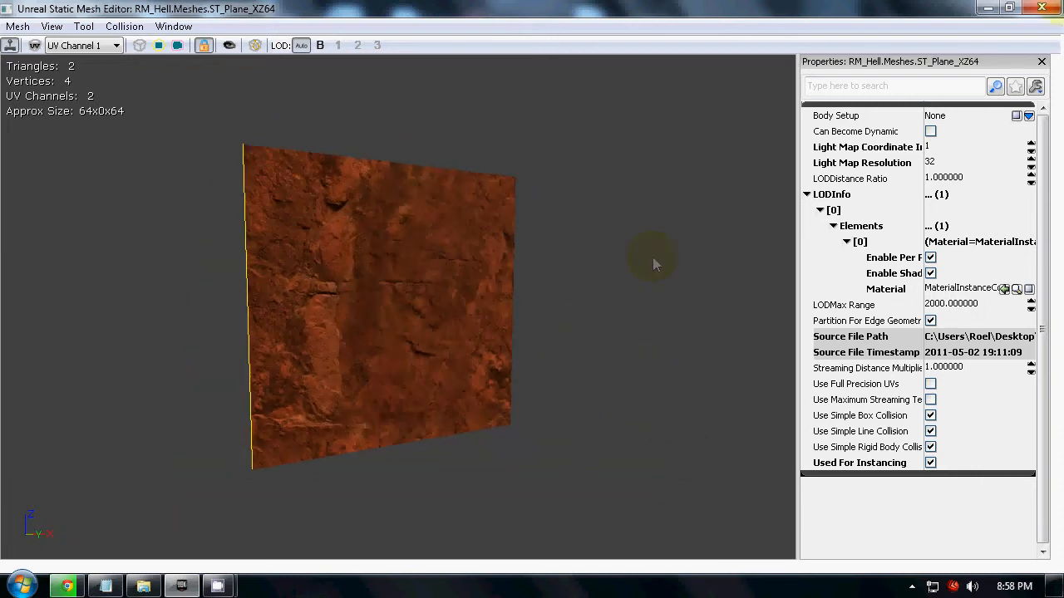
pyautogui.click(1039, 9)
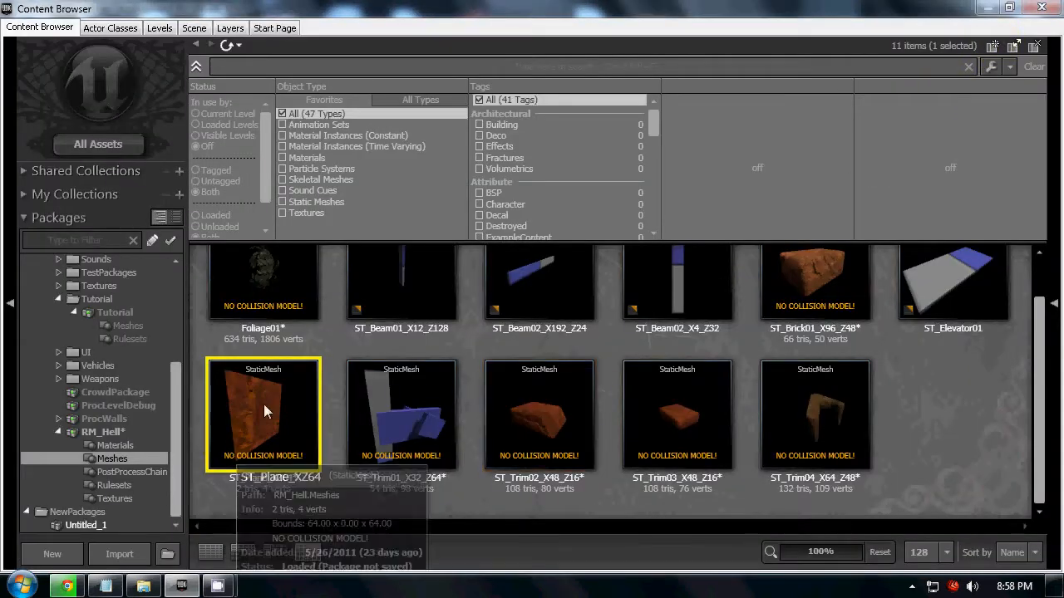
# Inspect the ST_Trim02_X48_Z16 and ST_Trim03_X48_Z16 trim meshes in the Static Mesh Editor.
pyautogui.click(579, 441)
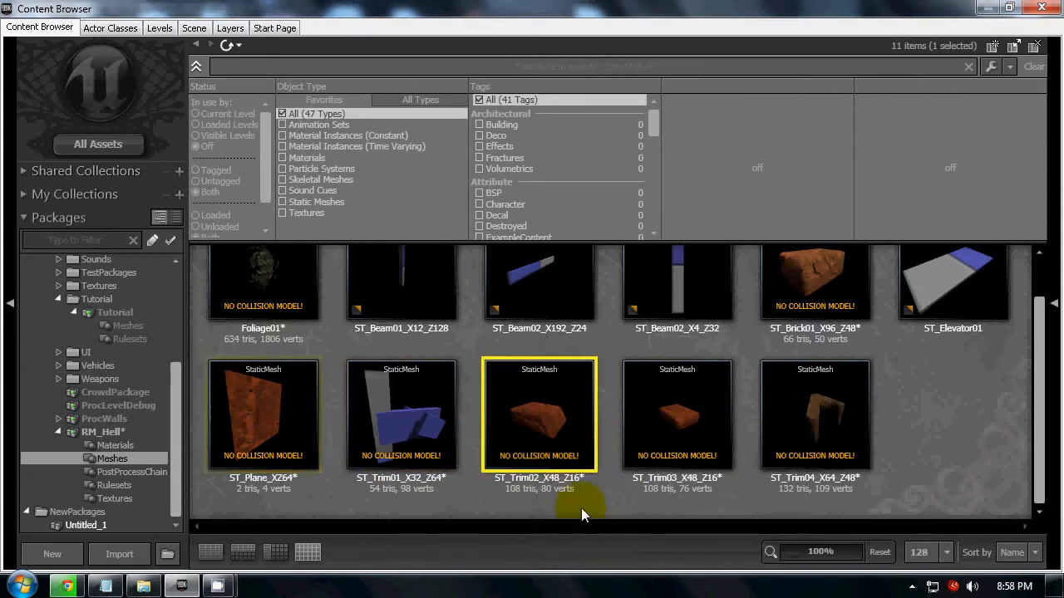
pyautogui.doubleClick(556, 435)
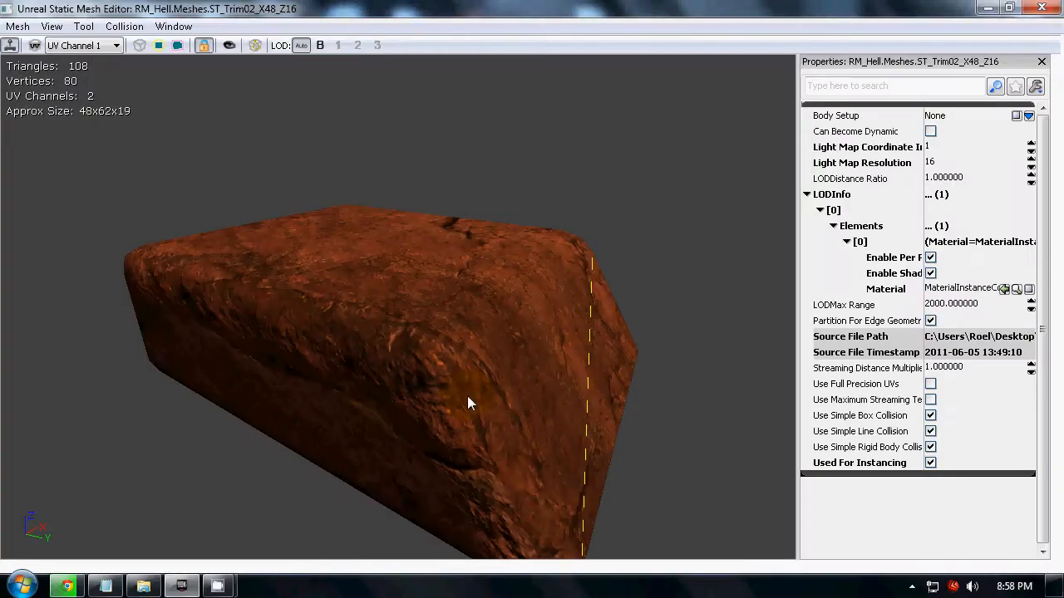
pyautogui.moveTo(467, 395); pyautogui.dragTo(515, 374)
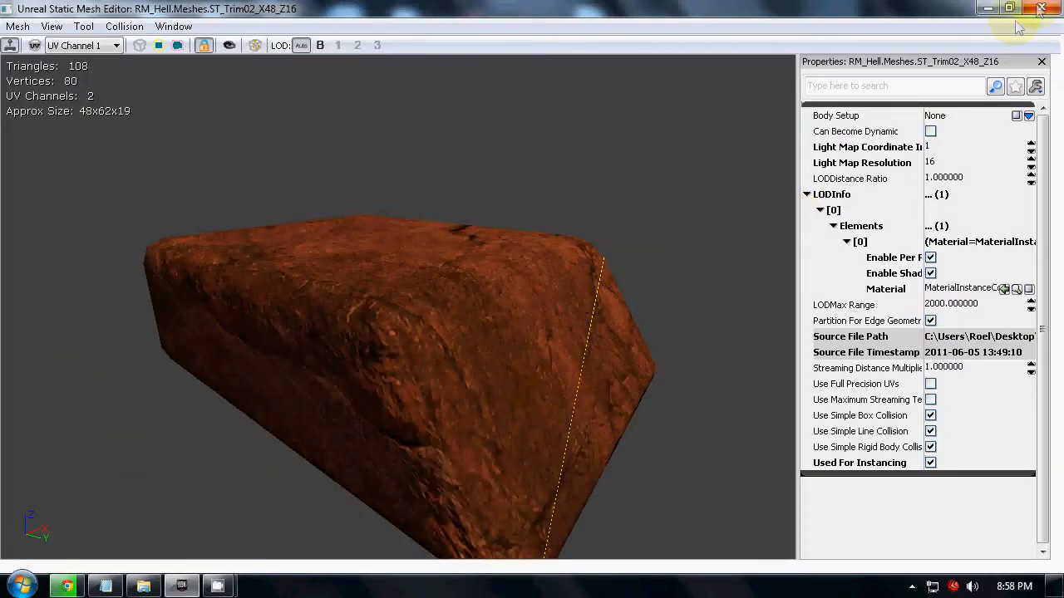
pyautogui.click(1039, 8)
pyautogui.doubleClick(682, 423)
pyautogui.moveTo(606, 432); pyautogui.dragTo(724, 238)
pyautogui.click(1039, 8)
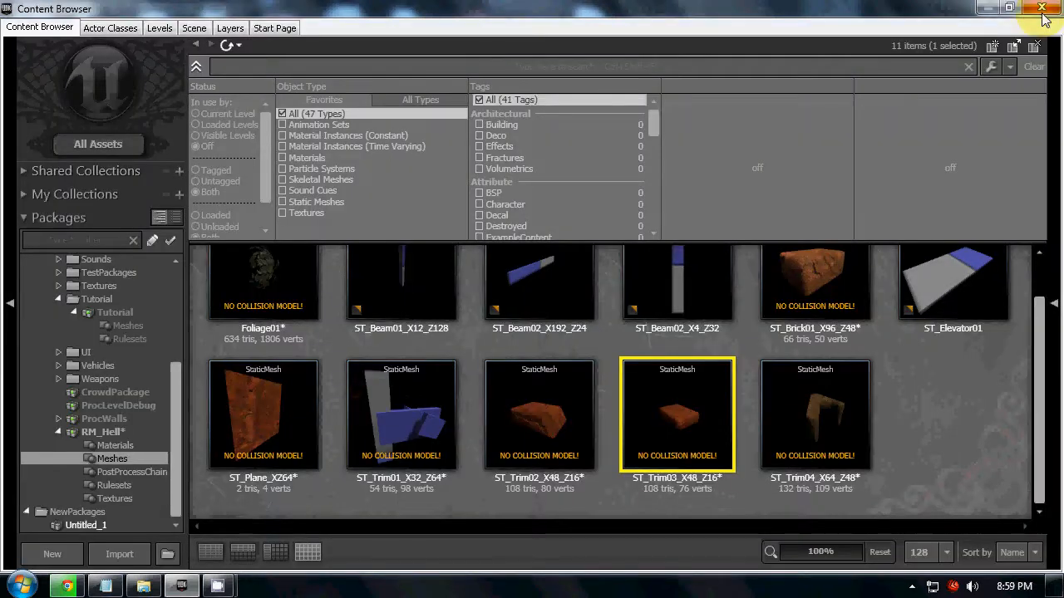
# Inspect the L-shaped ST_Trim04_X64_Z48 corner trim mesh in the Static Mesh Editor and close it.
pyautogui.doubleClick(794, 436)
pyautogui.moveTo(463, 415); pyautogui.dragTo(50, 399)
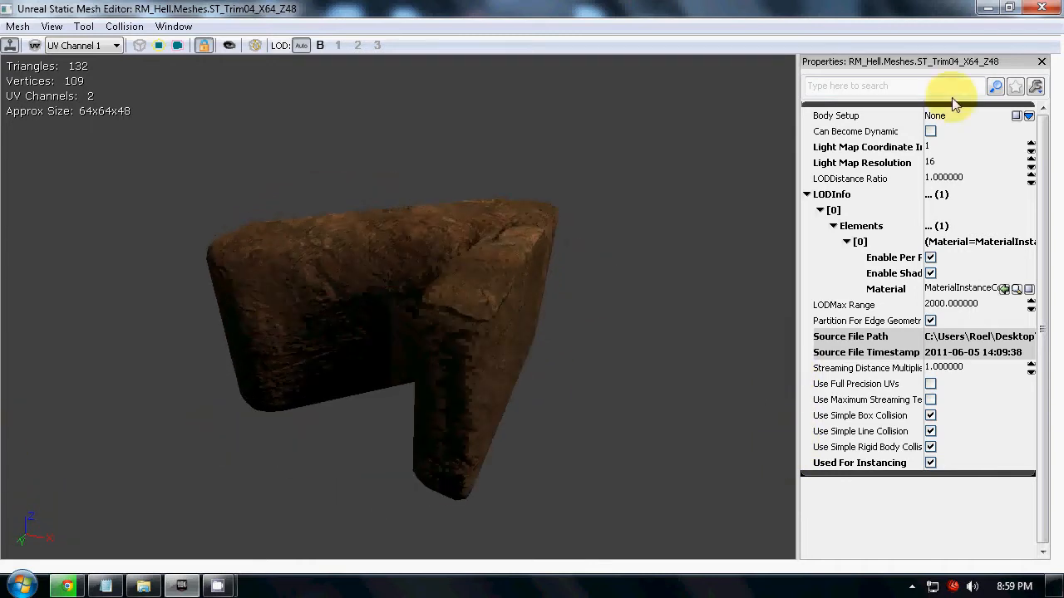
pyautogui.click(1042, 8)
# Close the Content Browser and examine the corner trim and bricks up close in the level.
pyautogui.click(1047, 6)
pyautogui.moveTo(623, 417); pyautogui.dragTo(547, 79, button='right')
pyautogui.moveTo(548, 79); pyautogui.dragTo(64, 558)
pyautogui.moveTo(64, 558); pyautogui.dragTo(79, 498, button='right')
pyautogui.moveTo(79, 498); pyautogui.dragTo(296, 394)
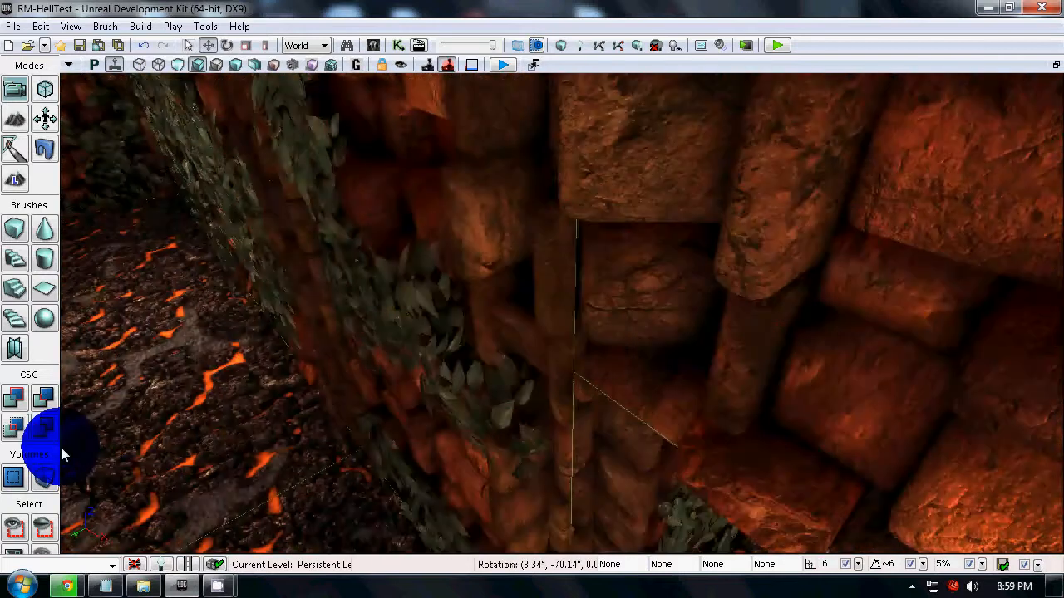